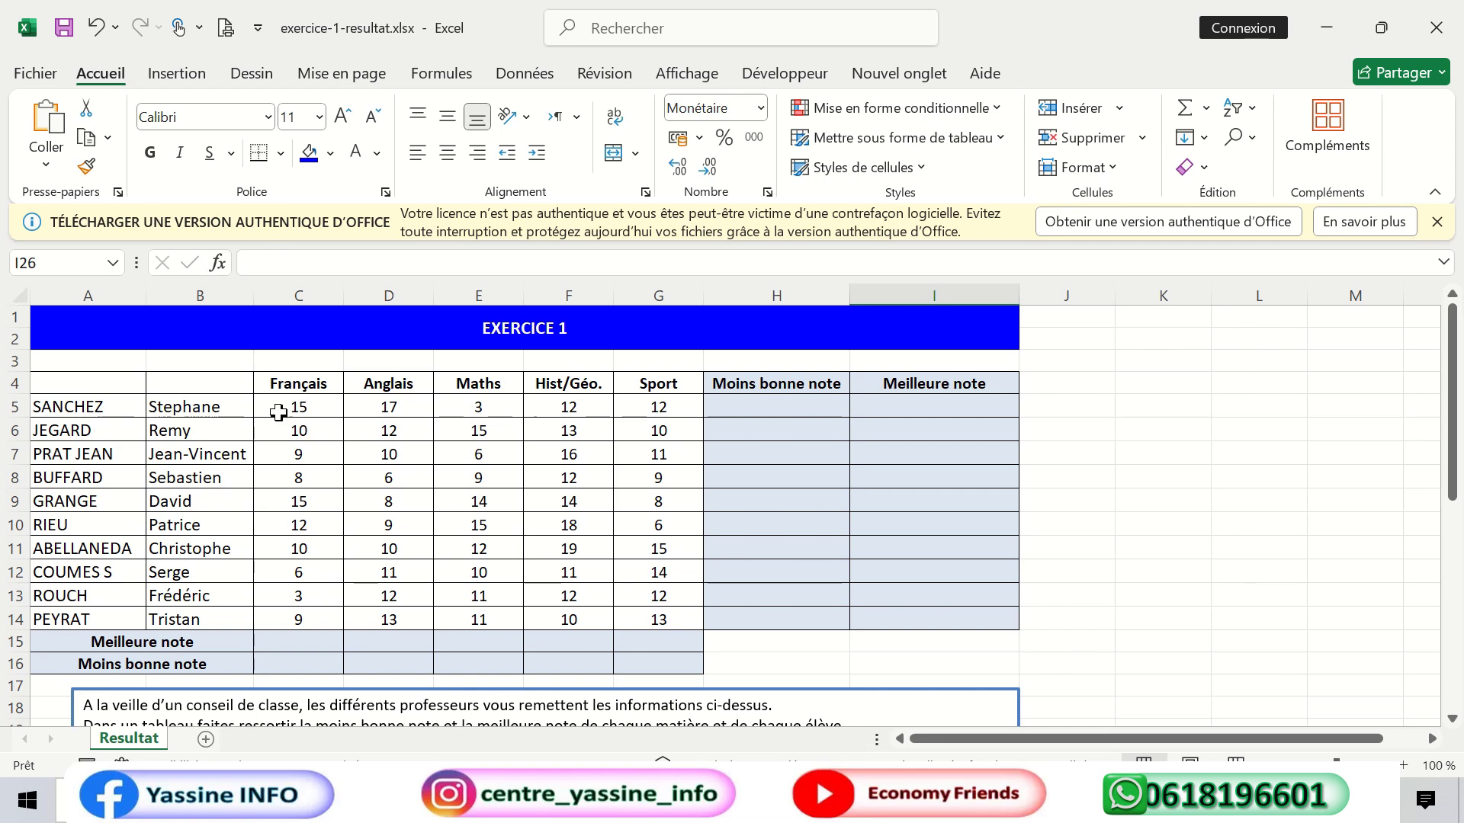
Enter the formula =MIN(C4:G5) in H5 to return the first student's lowest grade.
left_click(752, 408)
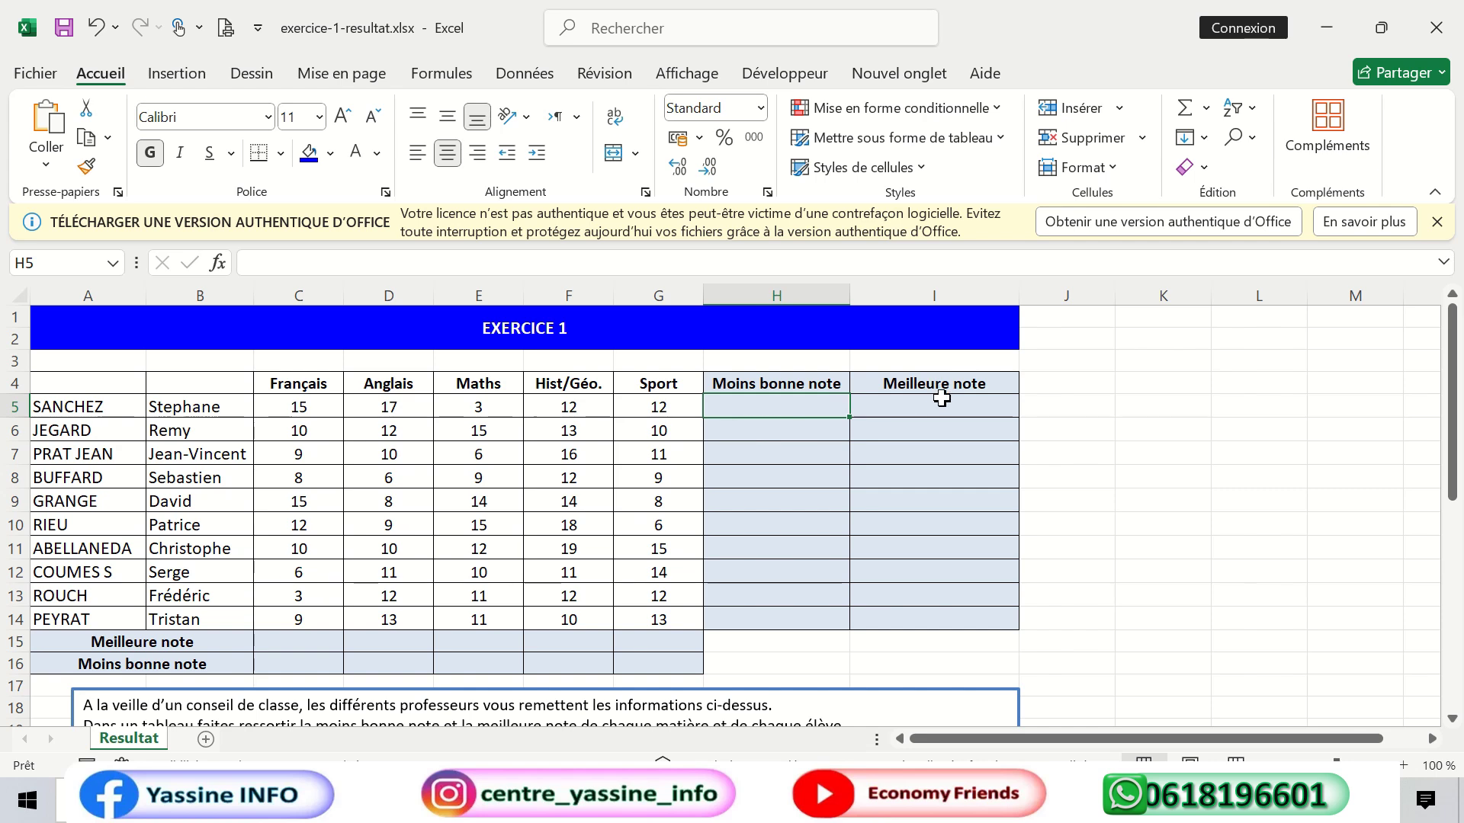
left_click(919, 409)
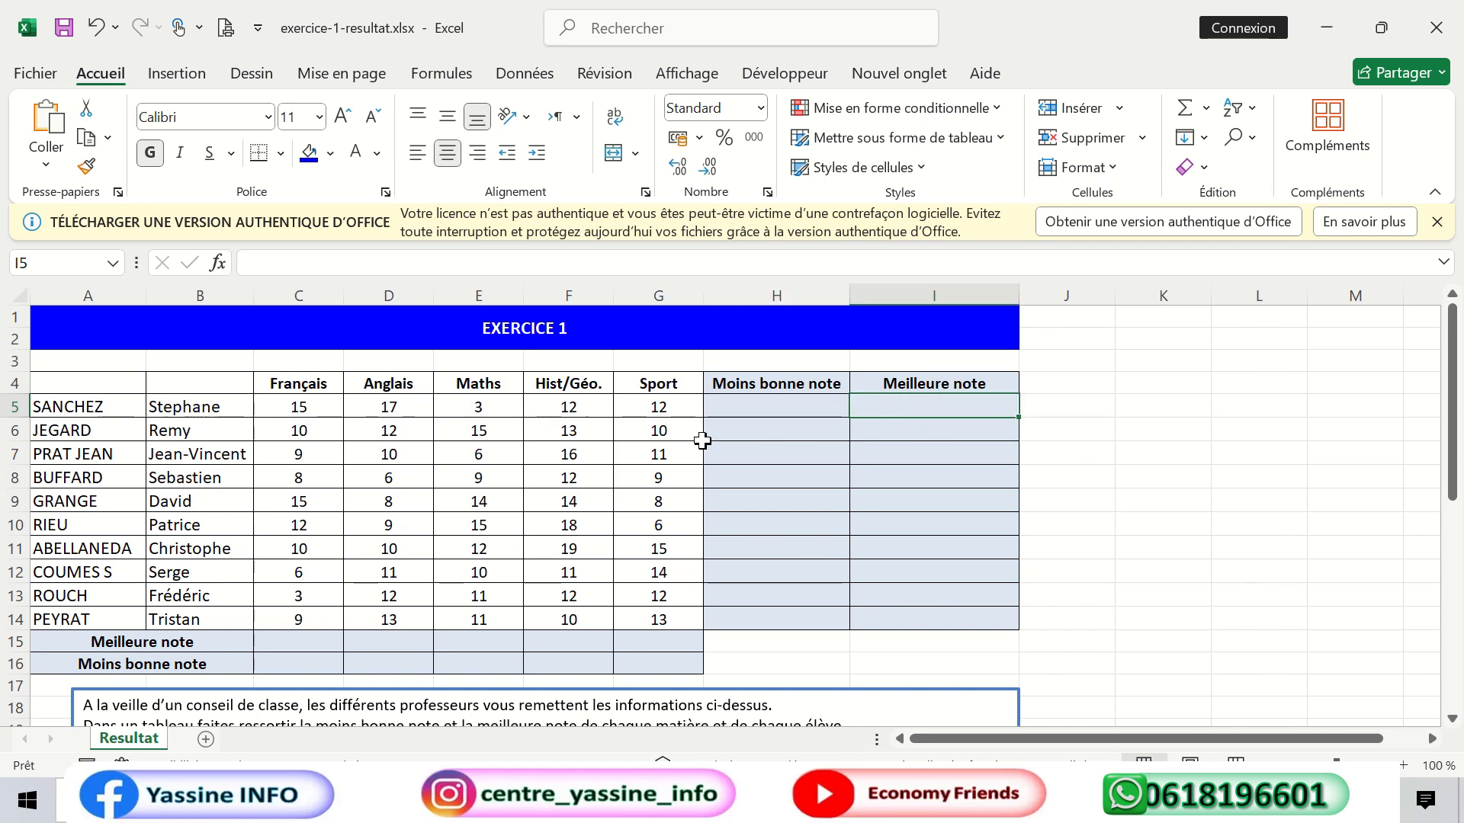
left_click(750, 406)
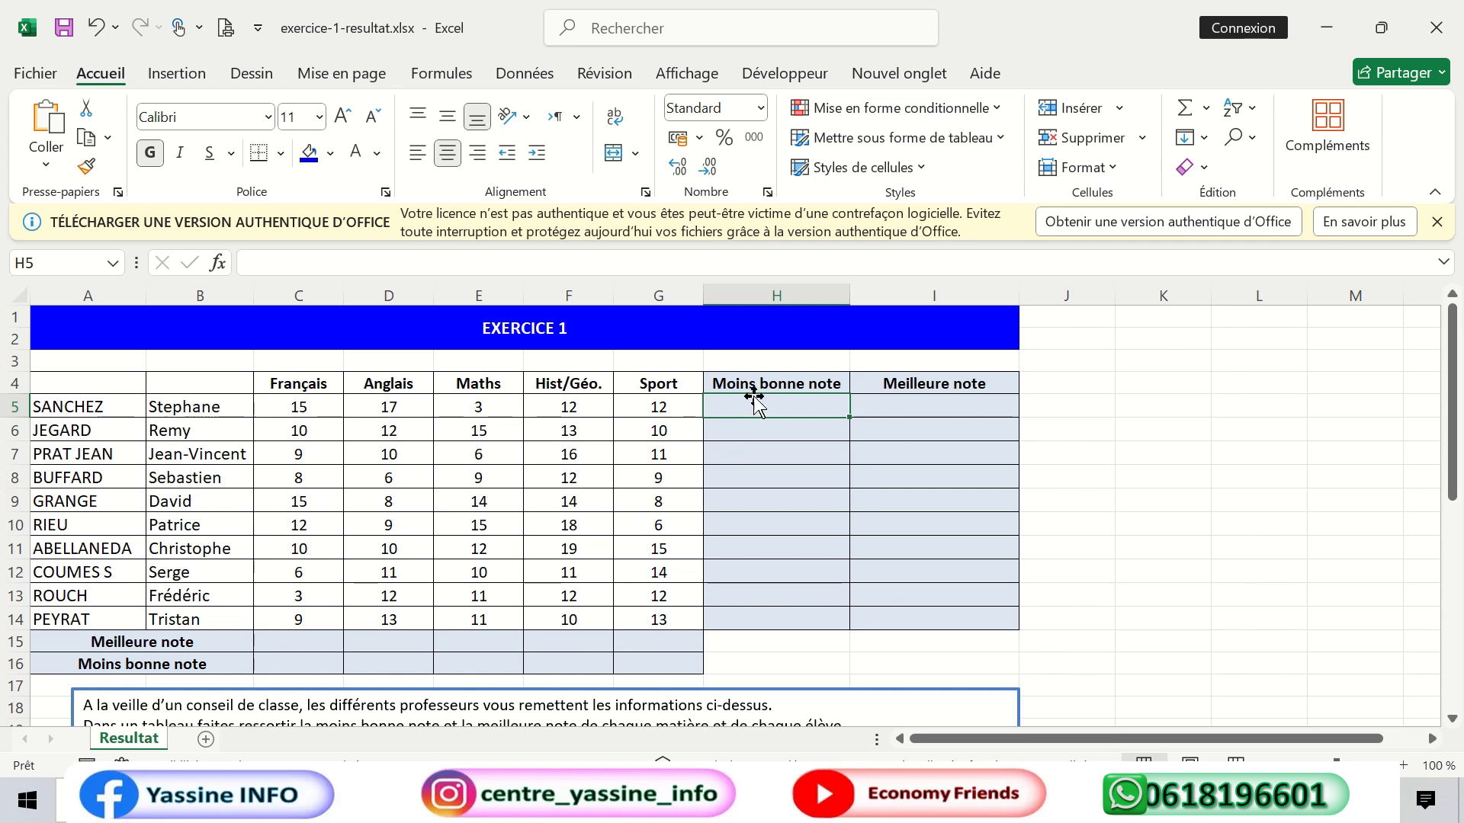
double_click(741, 402)
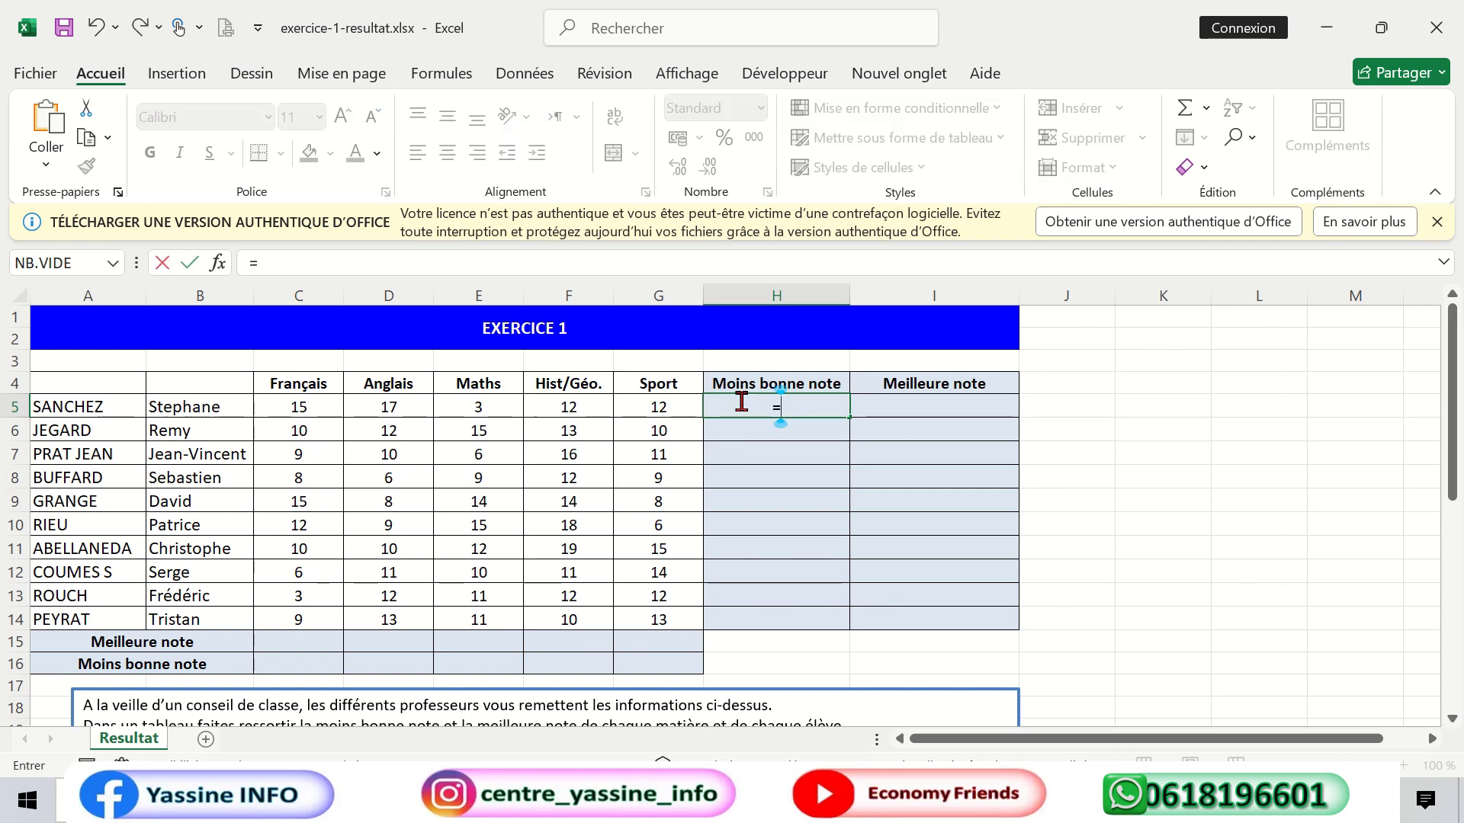
type("=MIN")
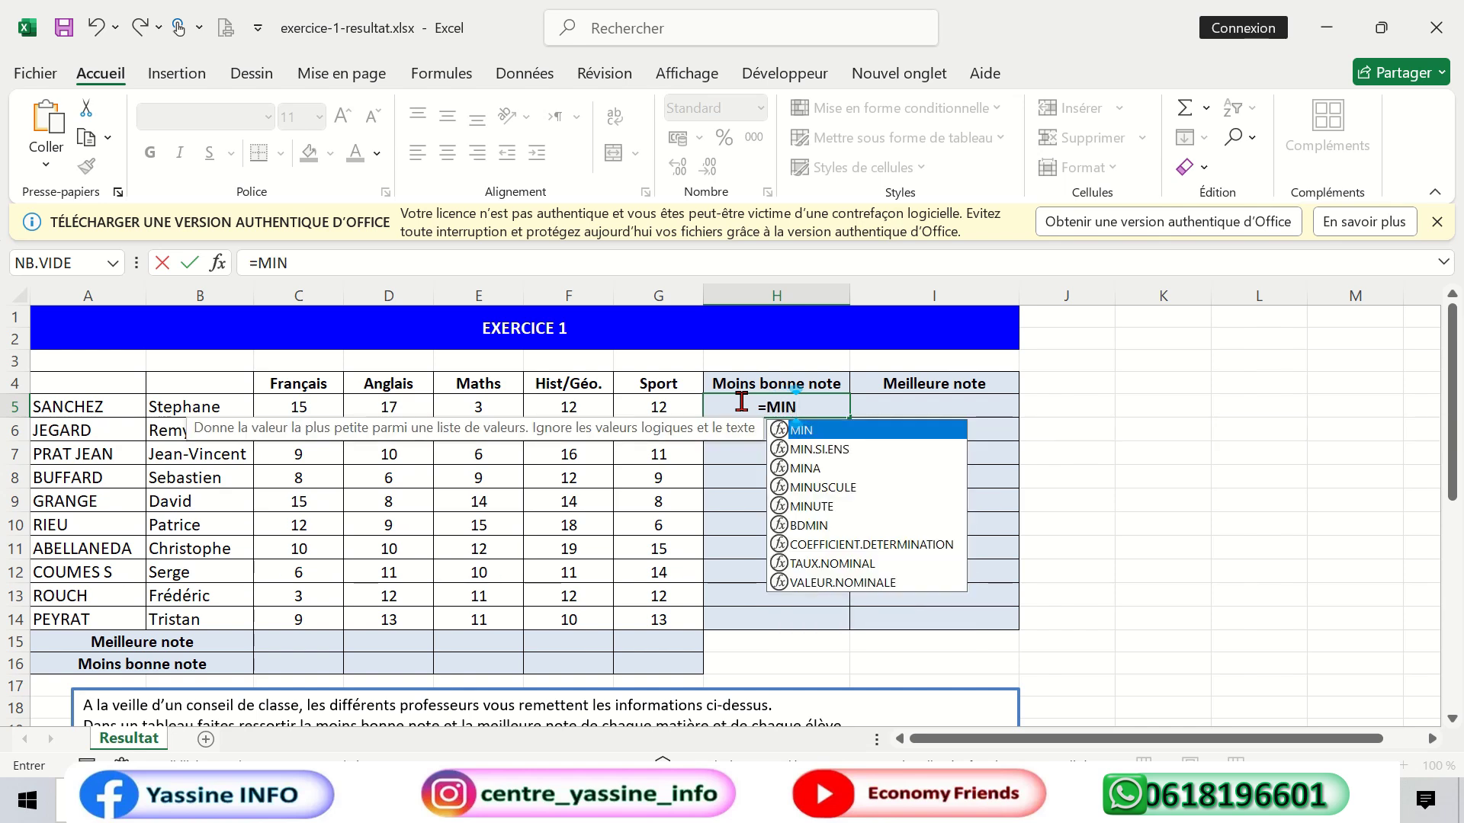
double_click(808, 431)
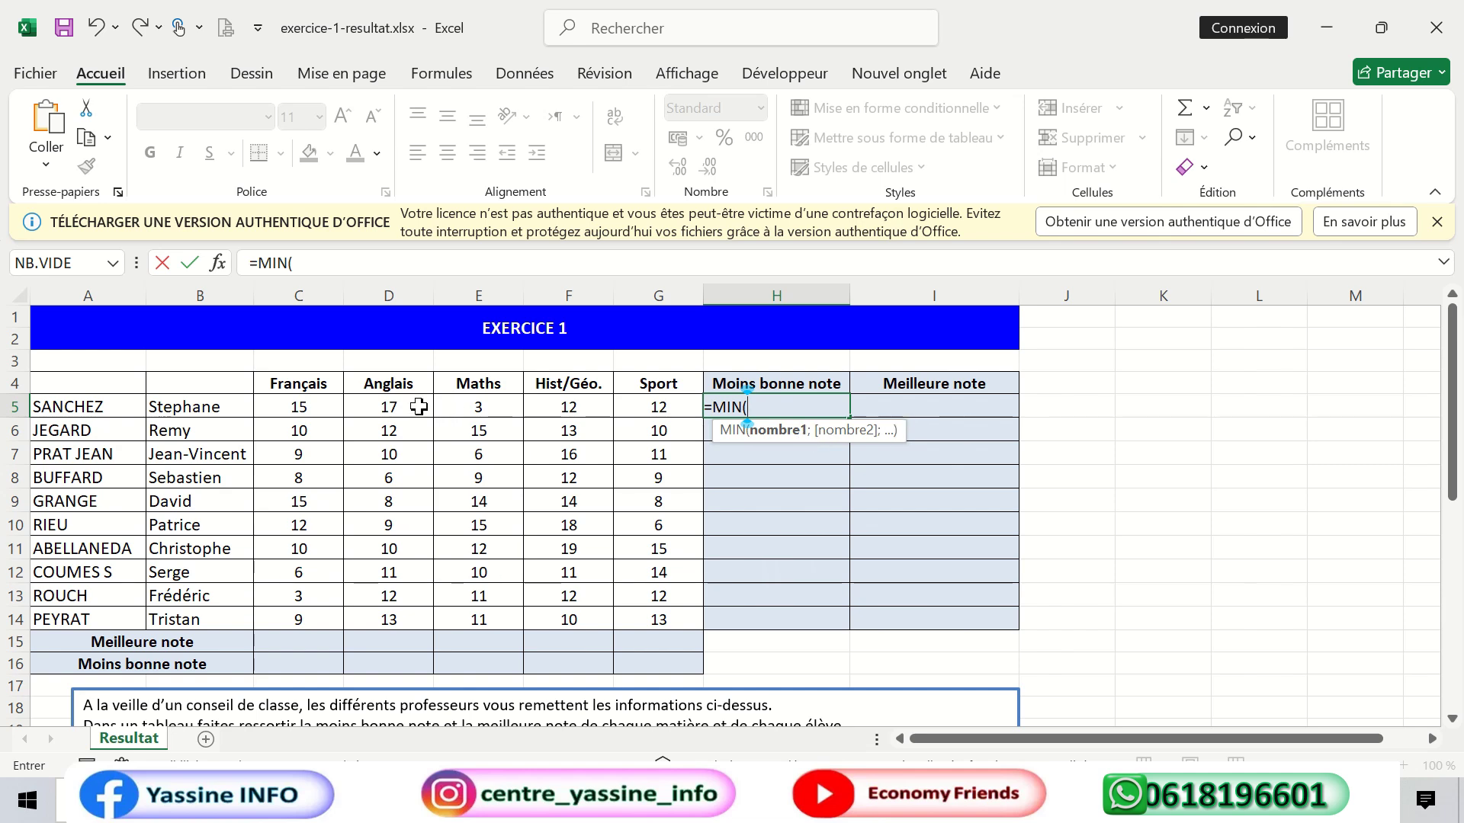
left_click(304, 410)
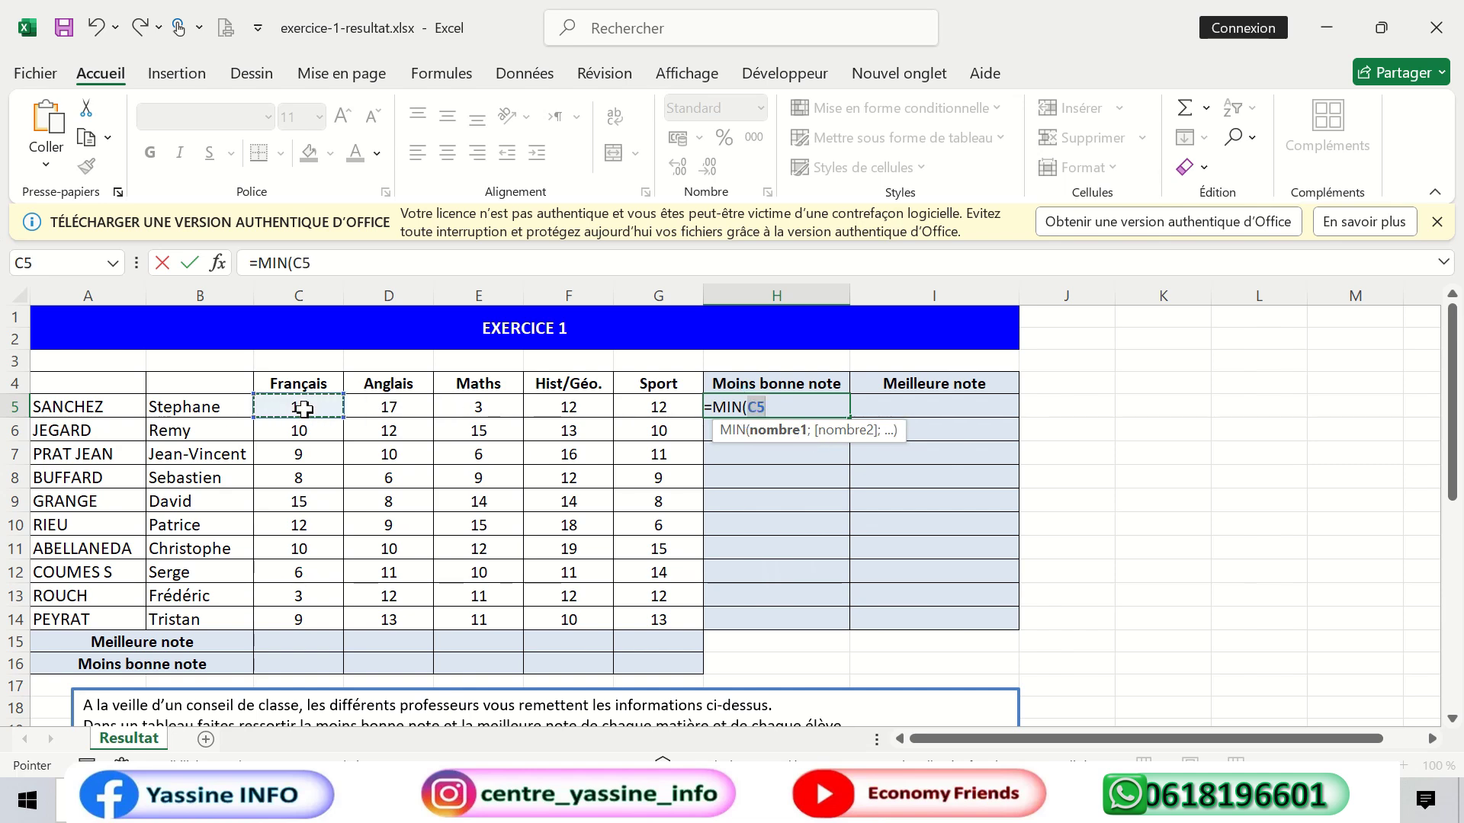
left_click_drag(304, 410, 654, 393)
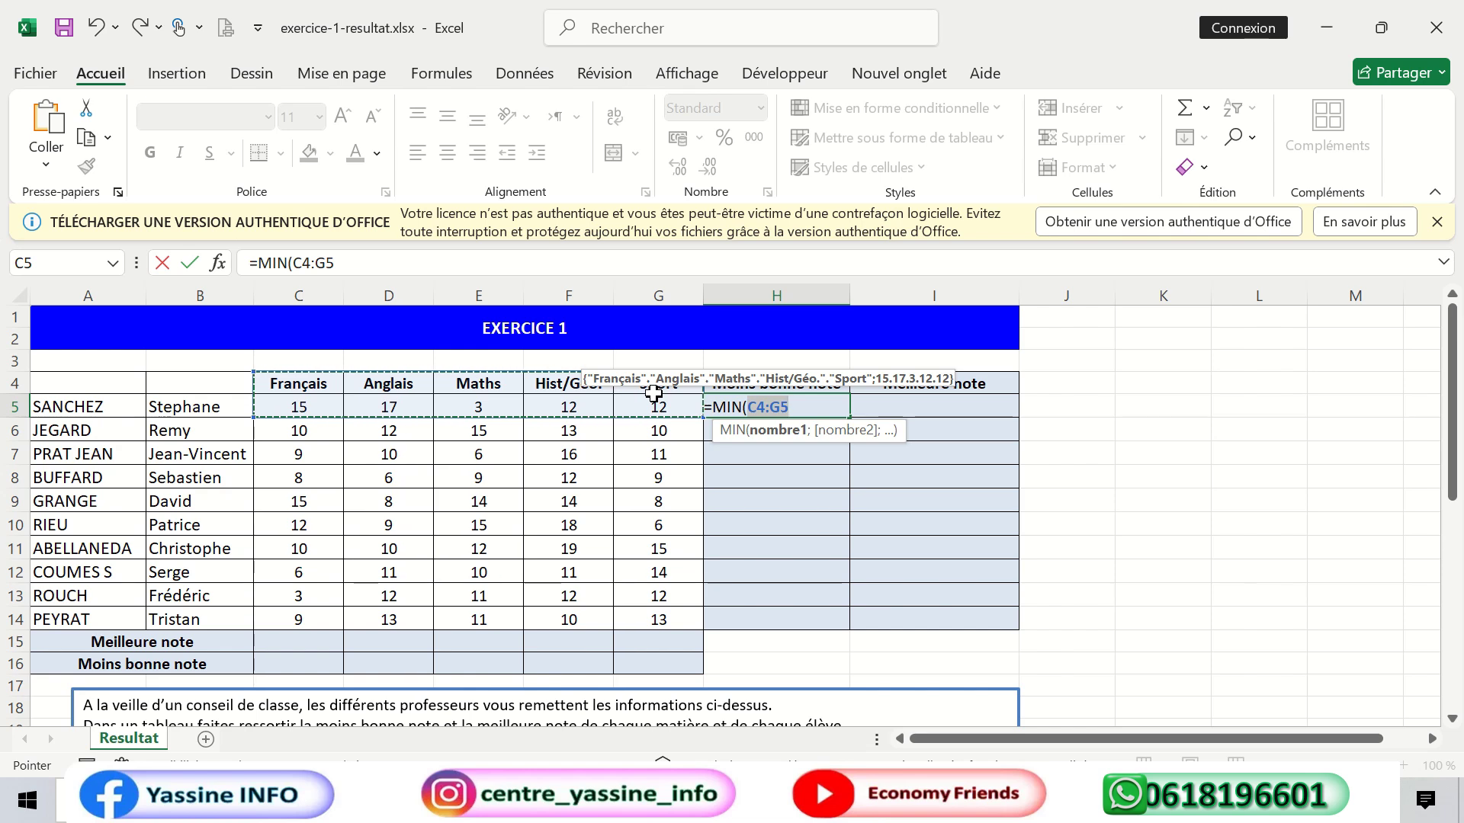
type("°")
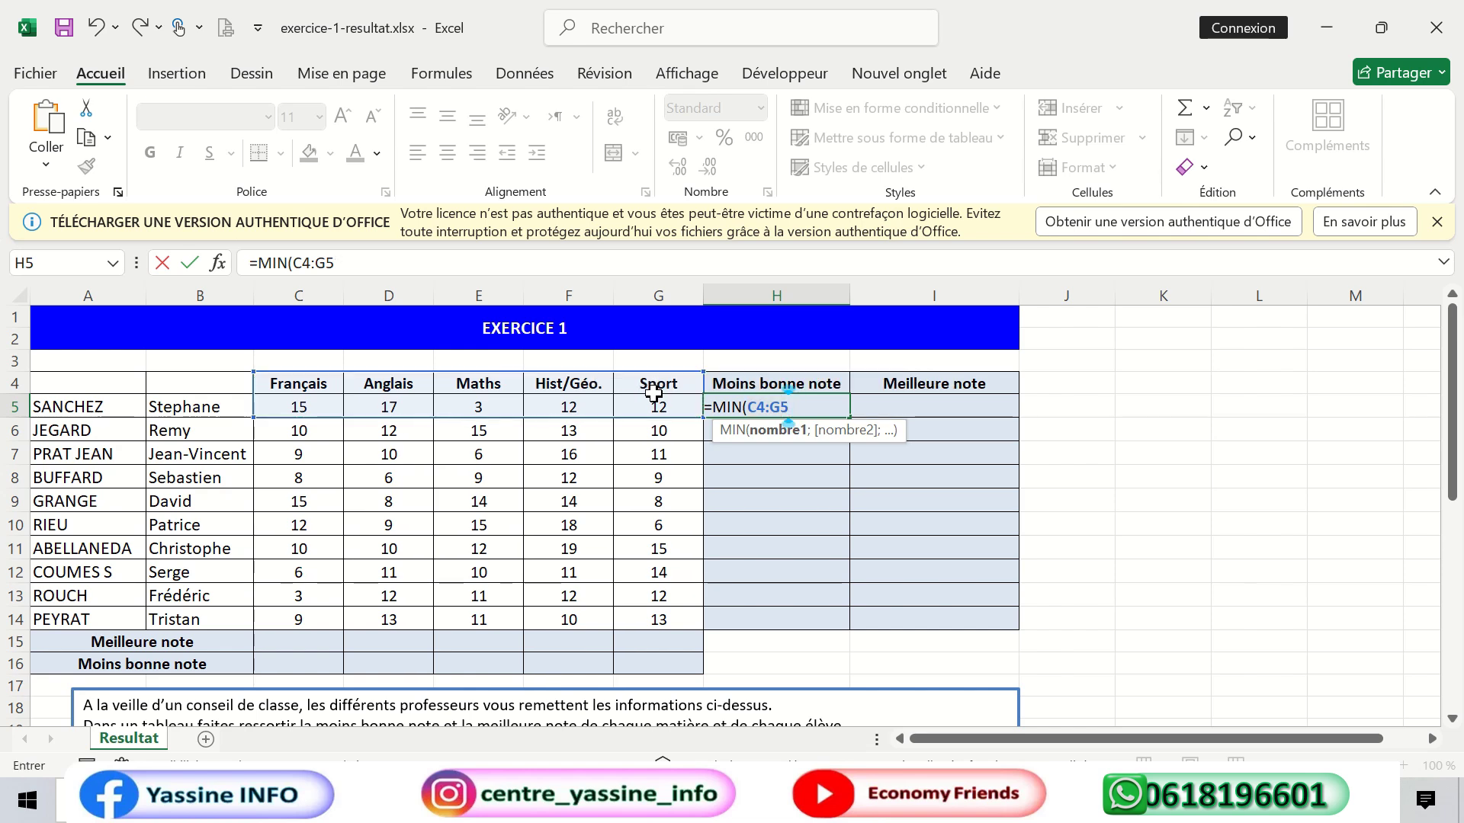
type(")")
key("Return")
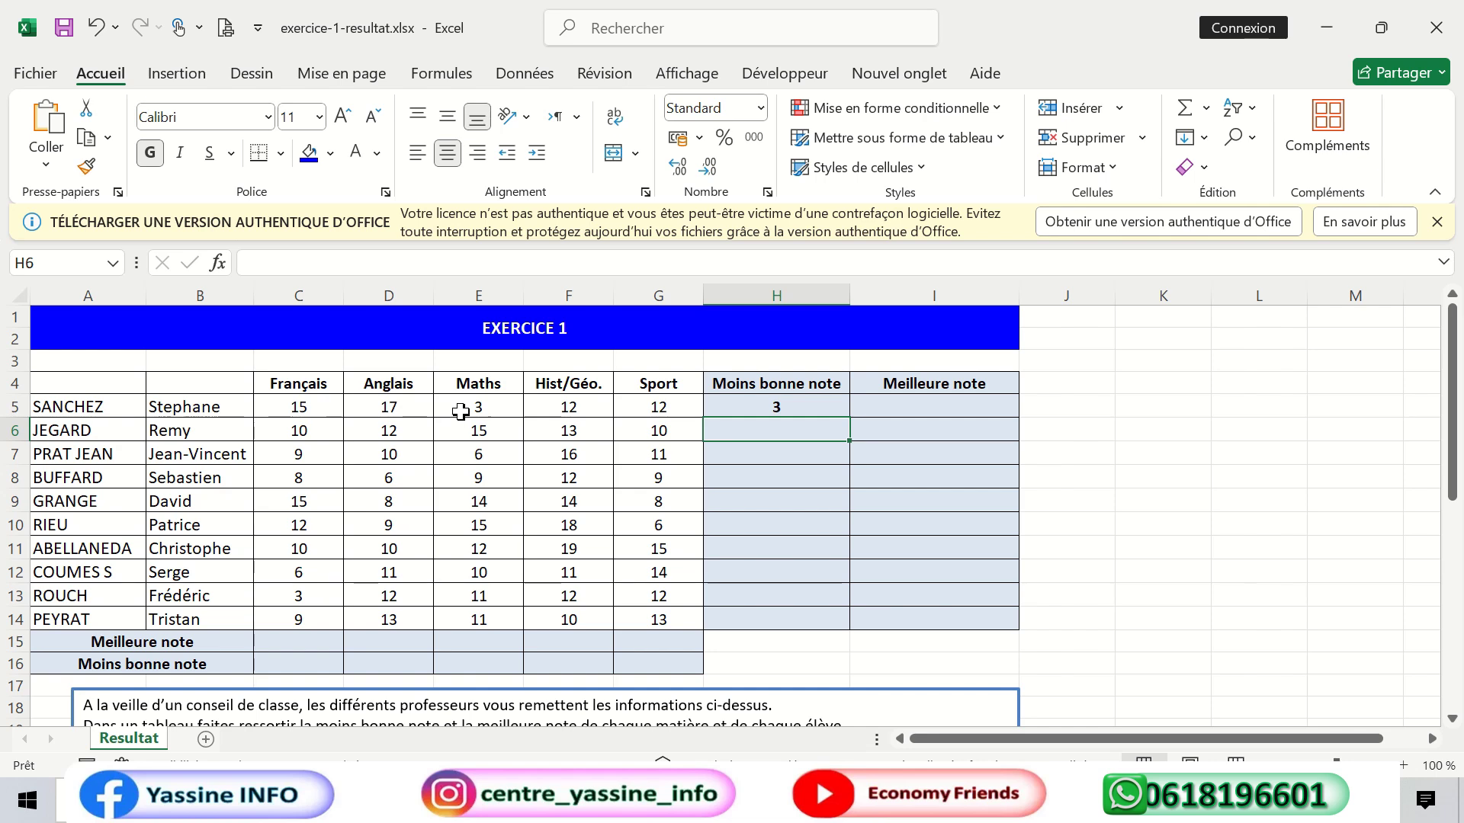
Fill the MIN formula from H5 down the "Moins bonne note" column to H14.
left_click(785, 409)
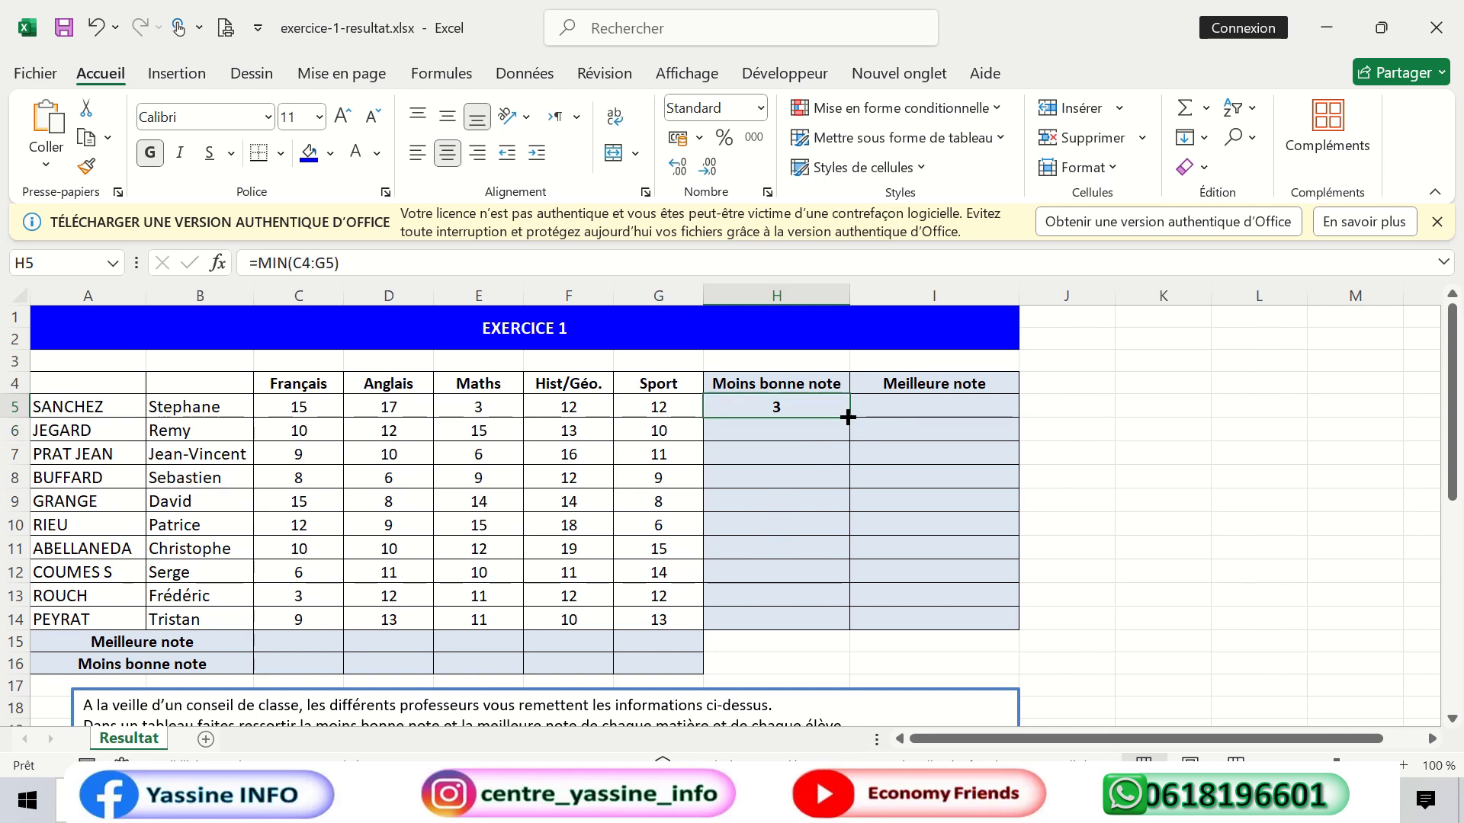
left_click_drag(849, 417, 835, 624)
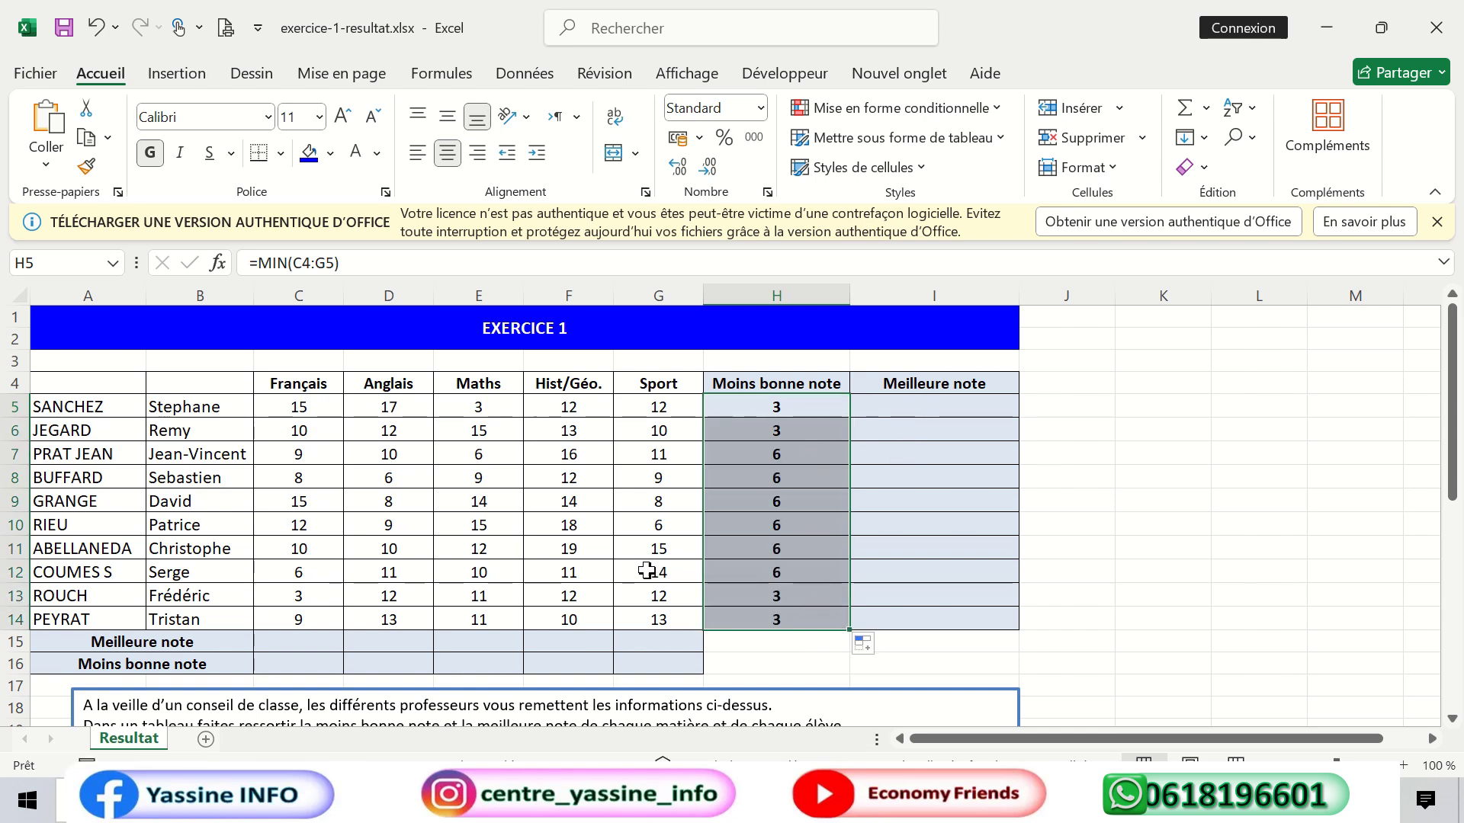
scroll(646, 570, "down", 5)
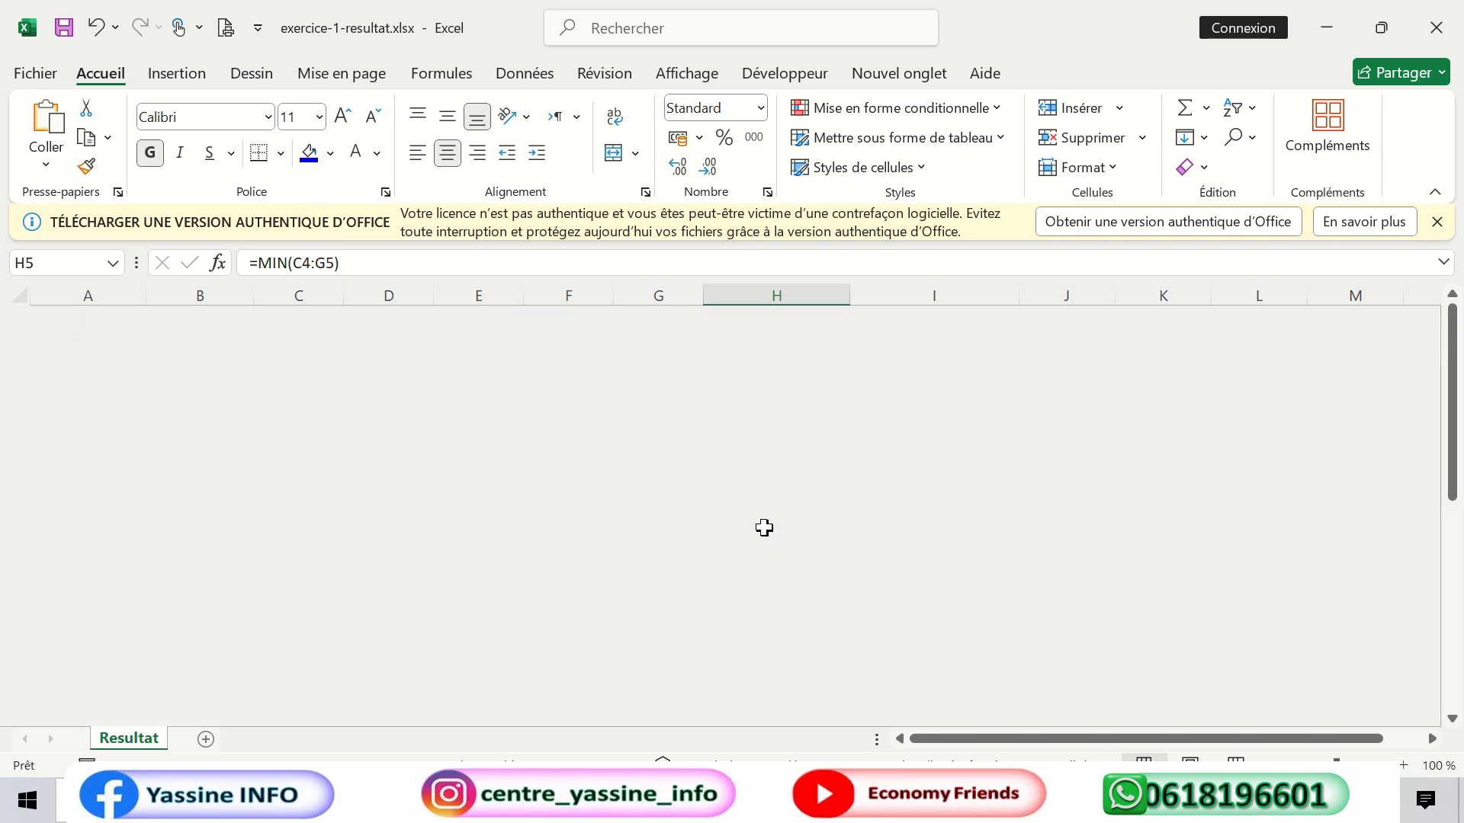
scroll(774, 514, "up", 5)
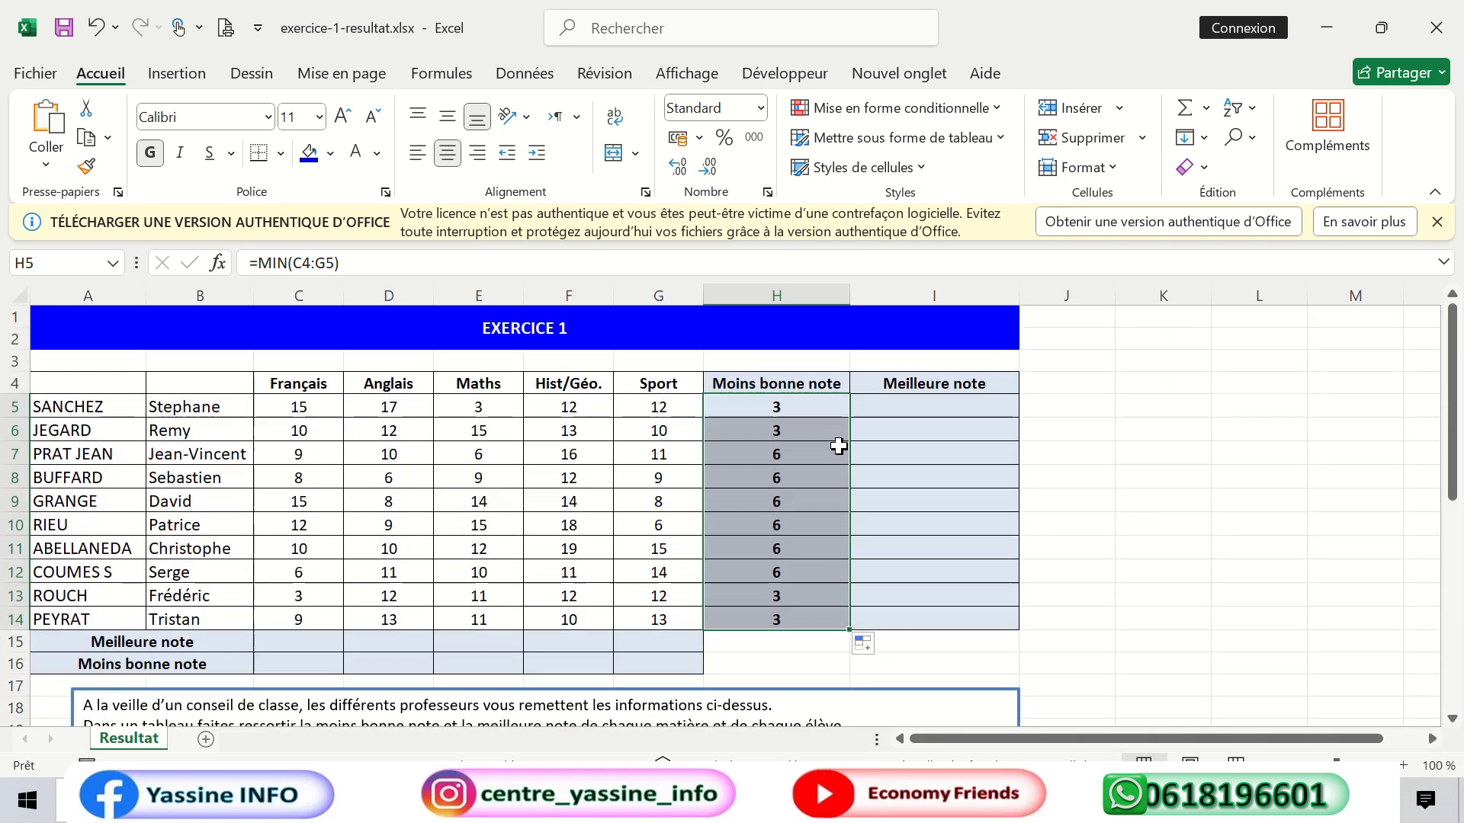
Enter the formula =MAX(C5:G5) in I5 to return the first student's best grade.
left_click(914, 401)
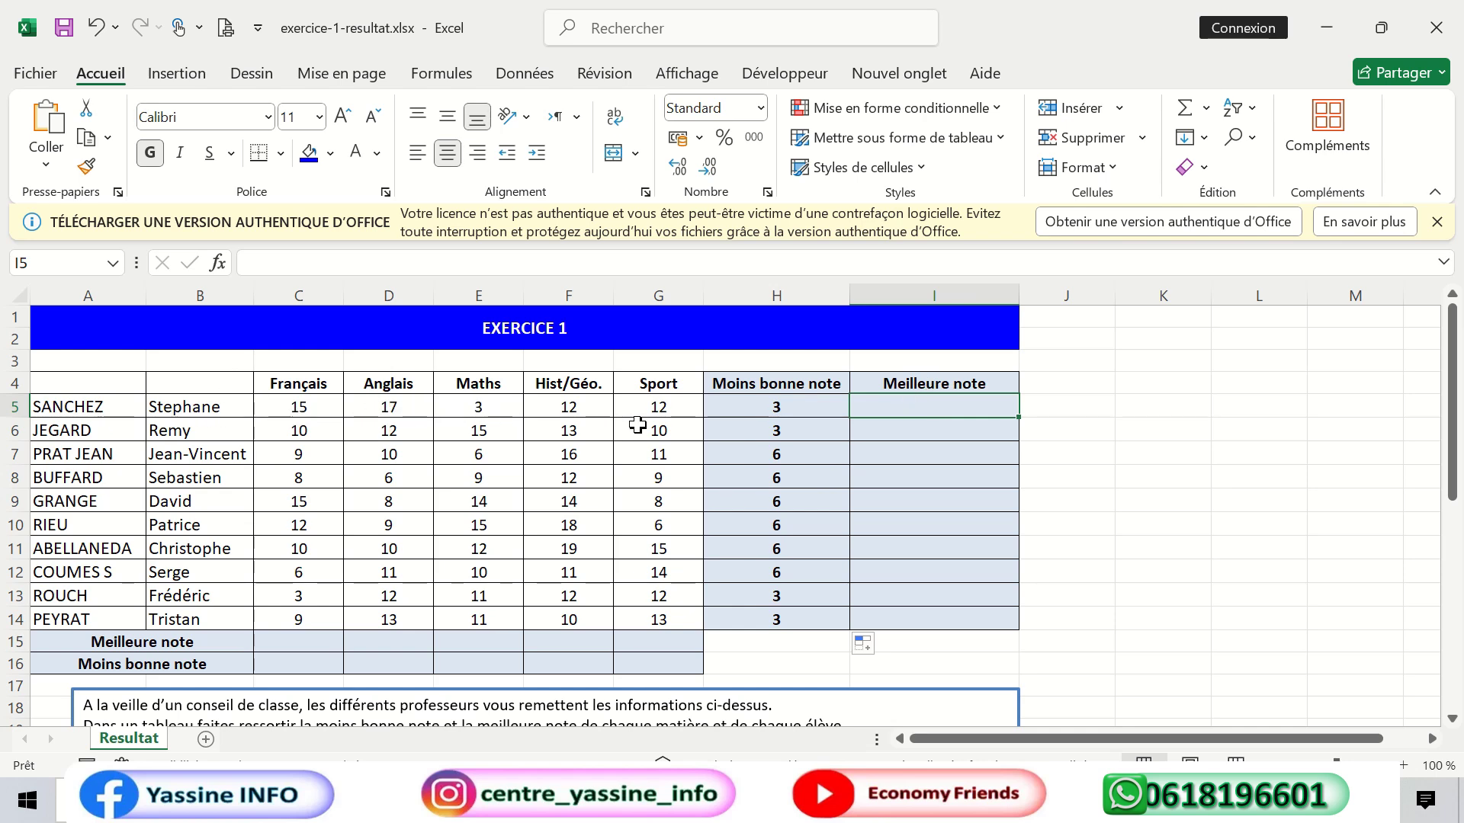
type("=")
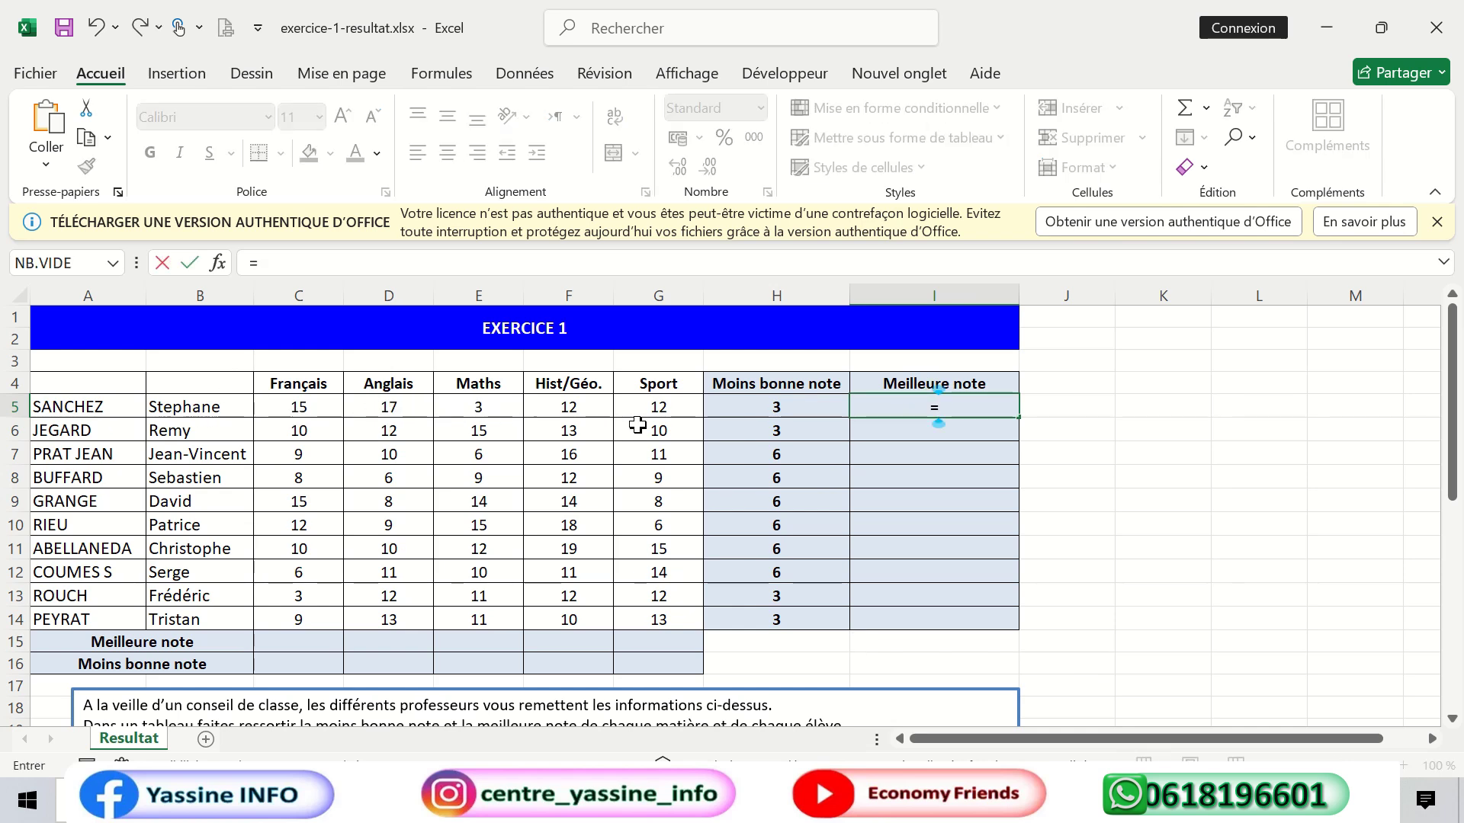
type("max")
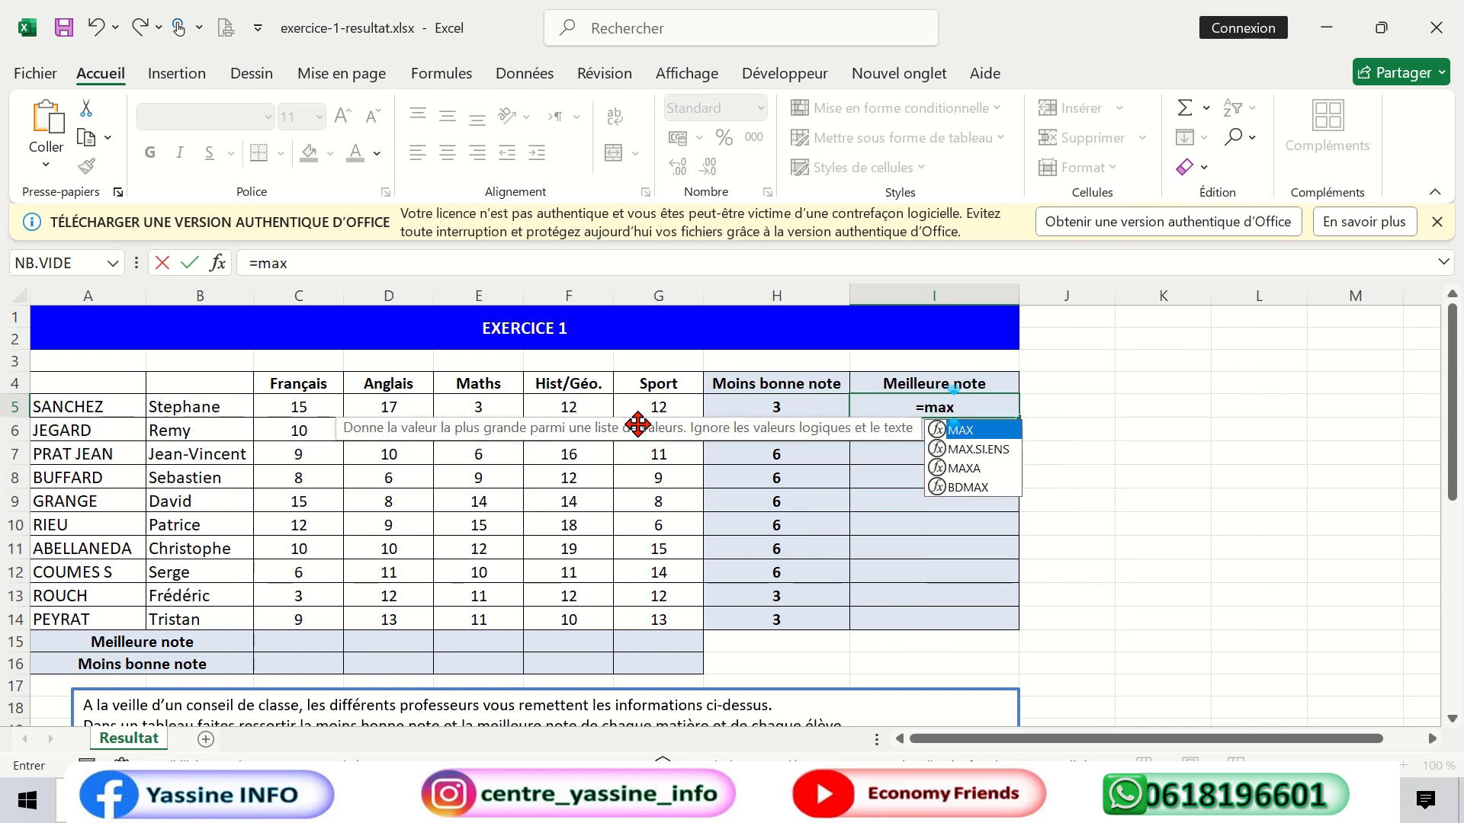
double_click(968, 430)
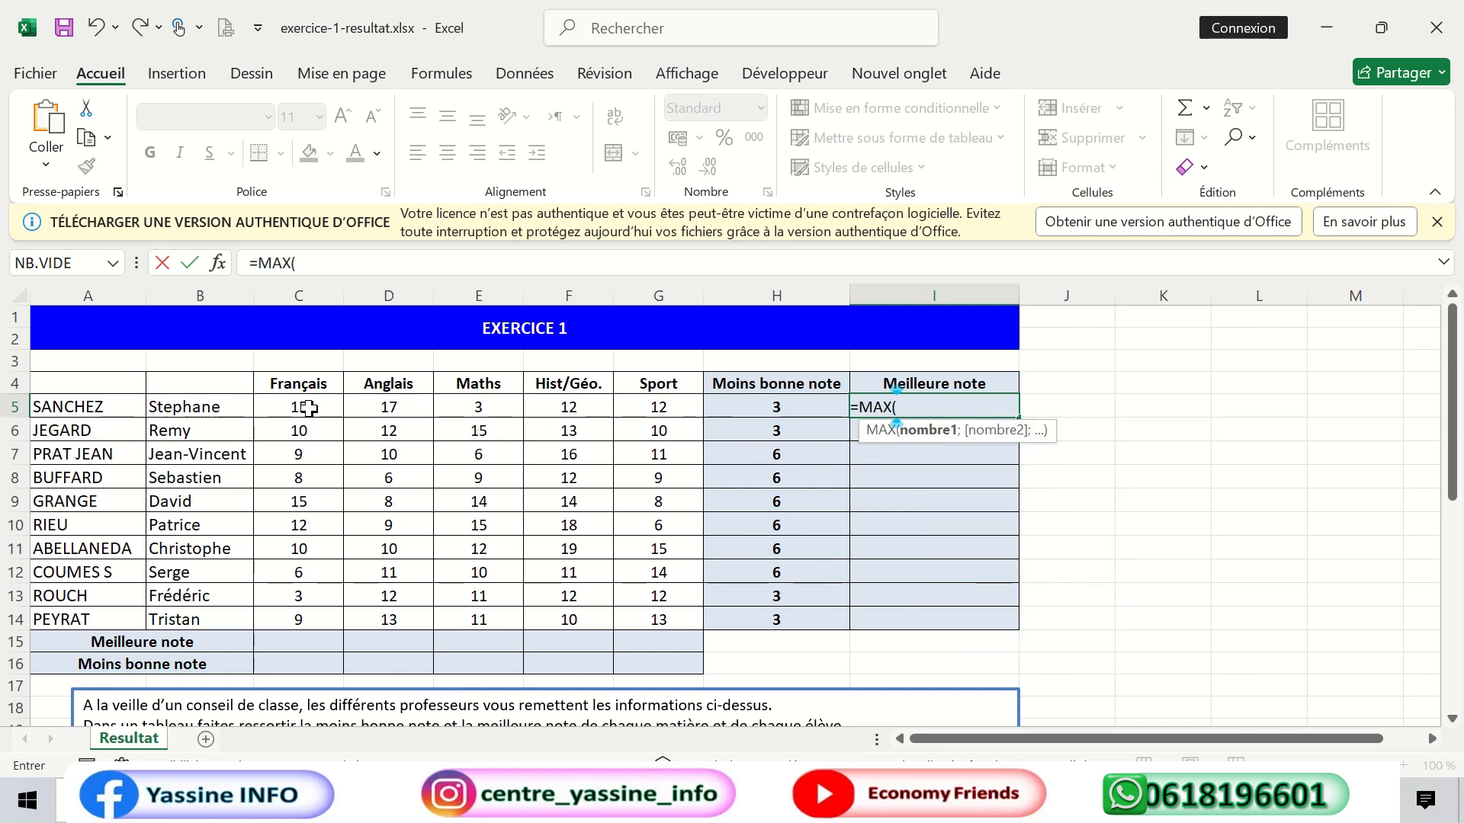
left_click_drag(308, 409, 654, 412)
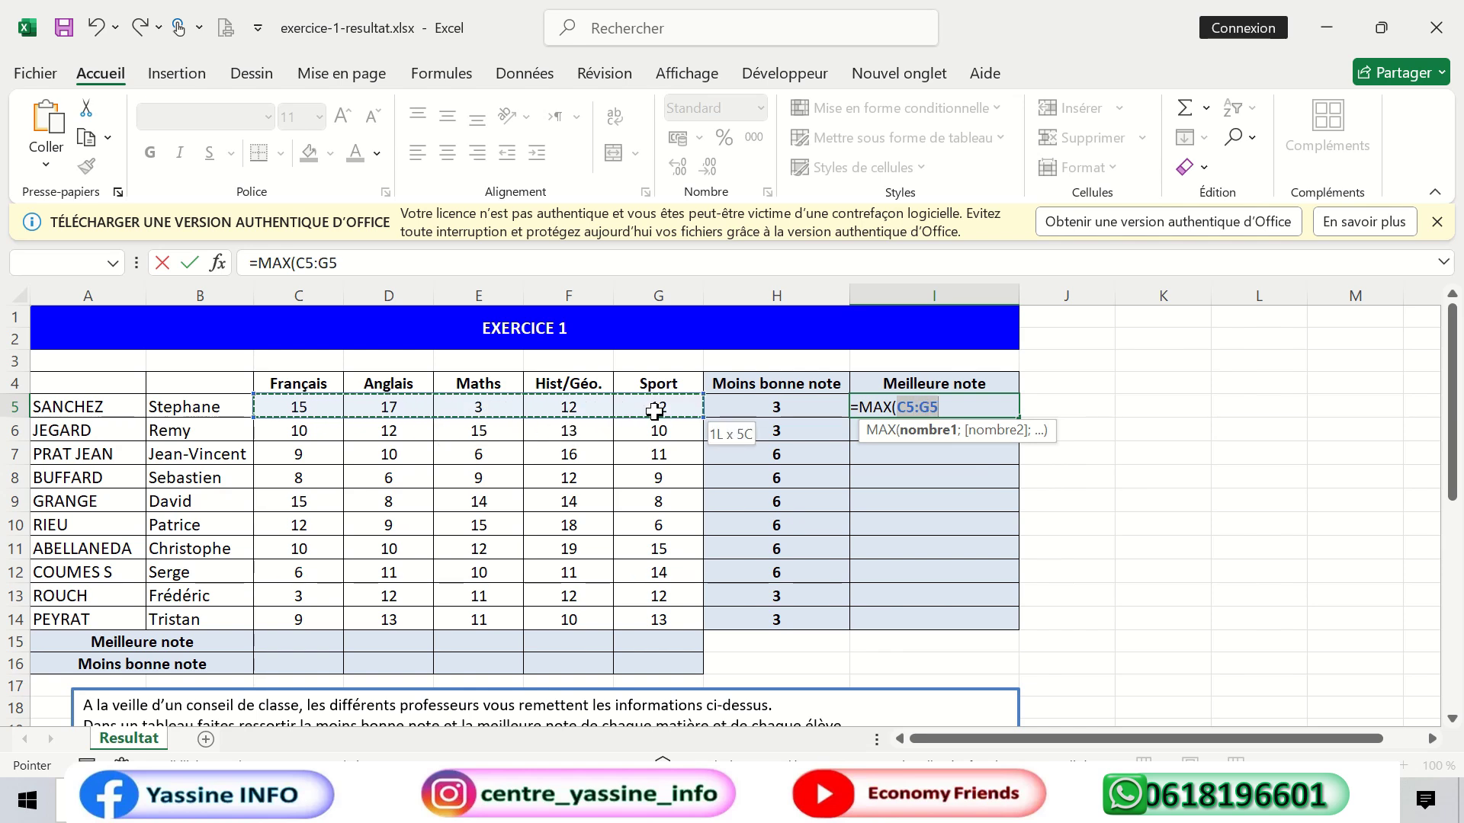
type(")")
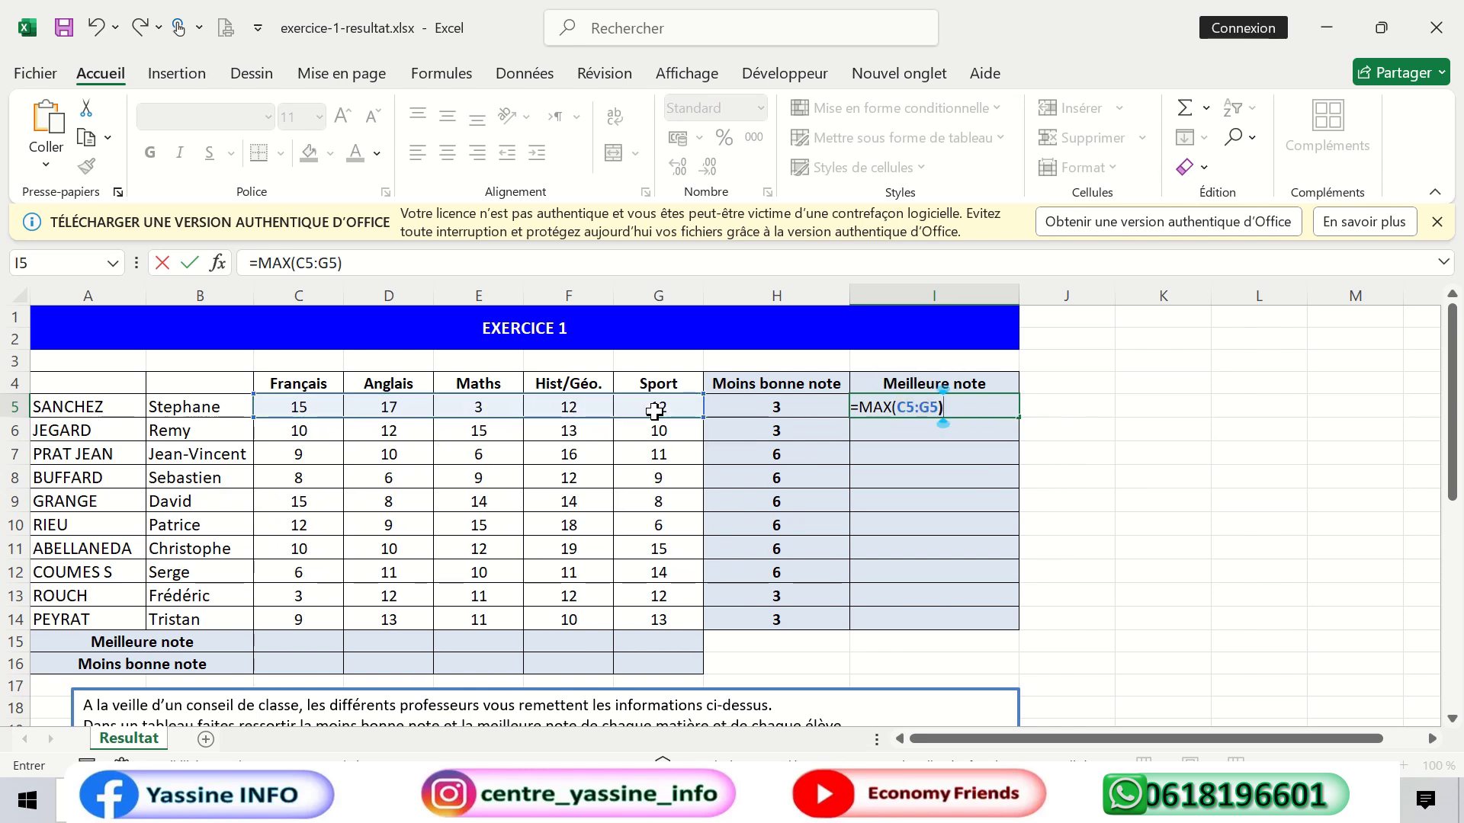
key("Return")
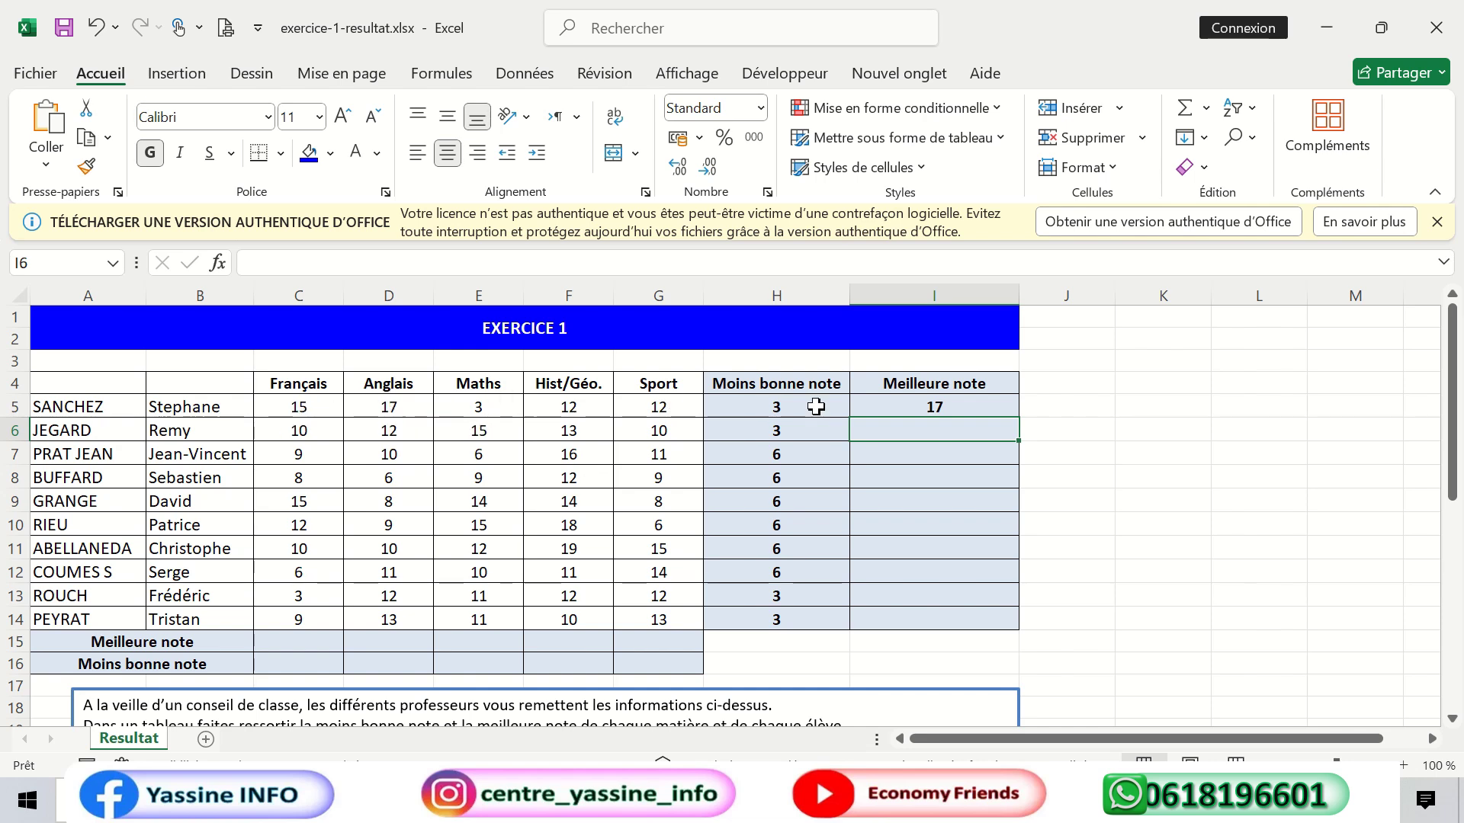
Fill the MAX formula from I5 down the "Meilleure note" column through I16.
left_click(408, 413)
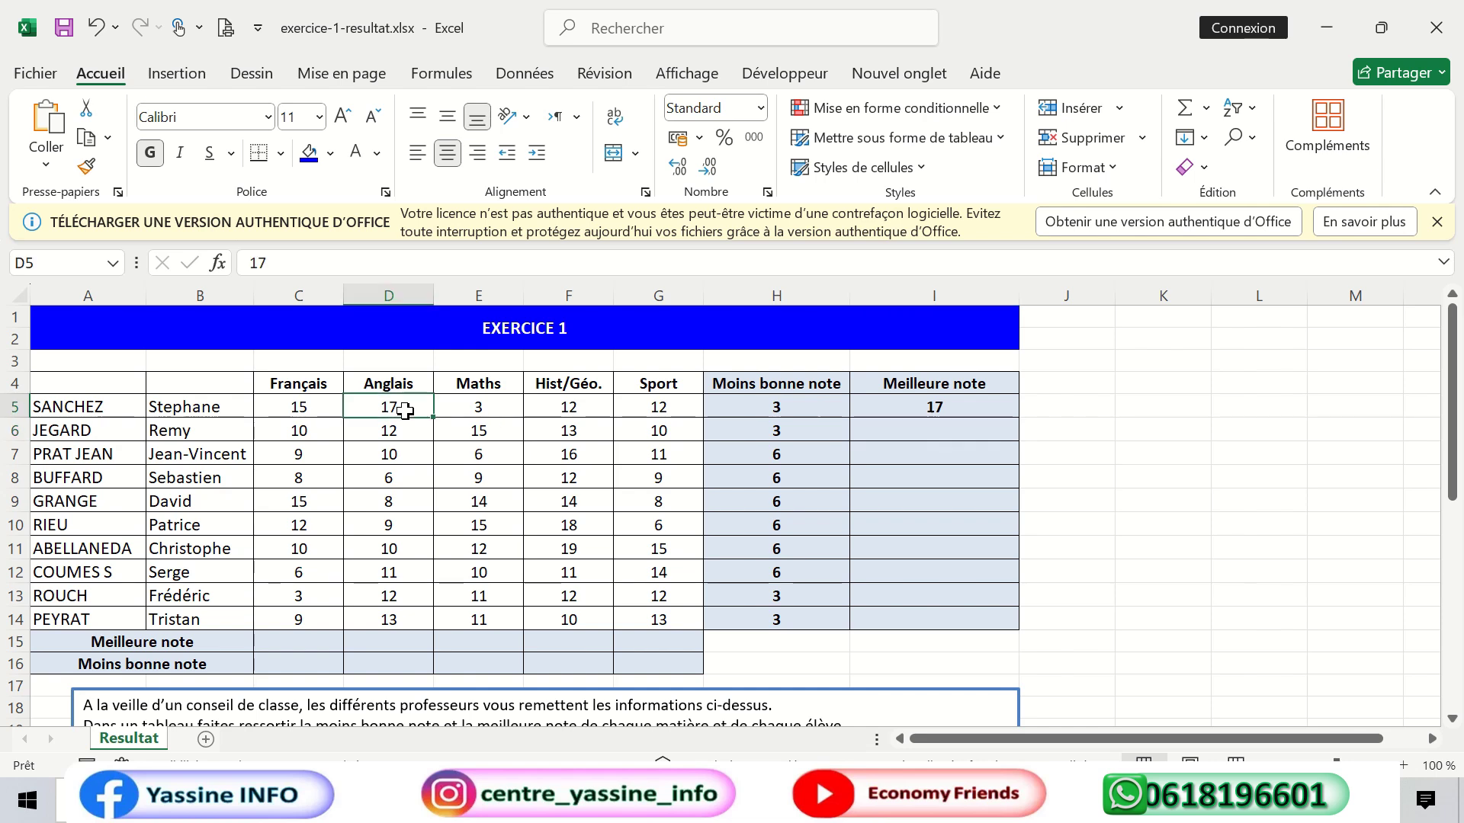
left_click(957, 410)
double_click(1020, 418)
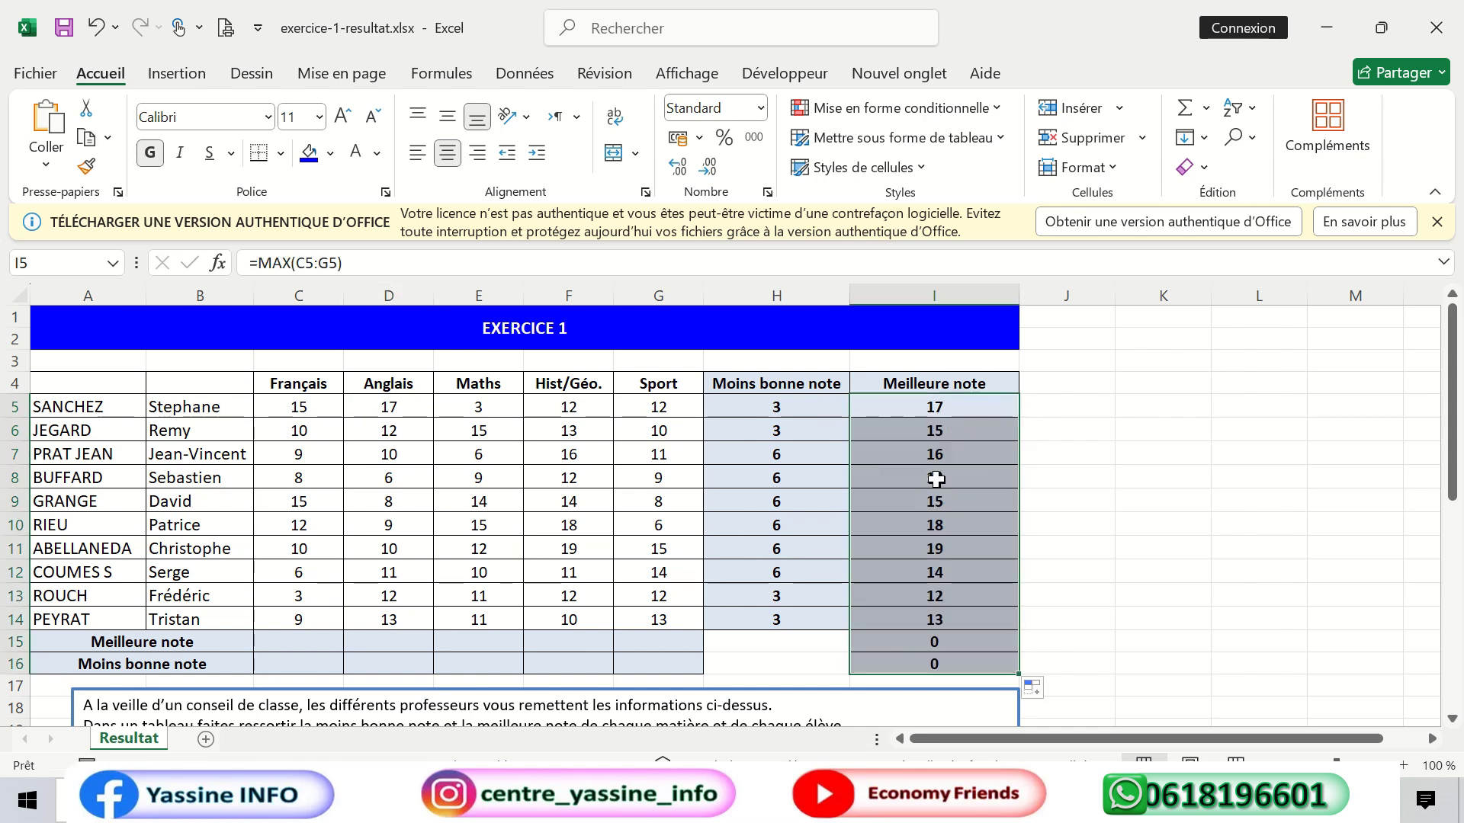
scroll(419, 640, "down", 3)
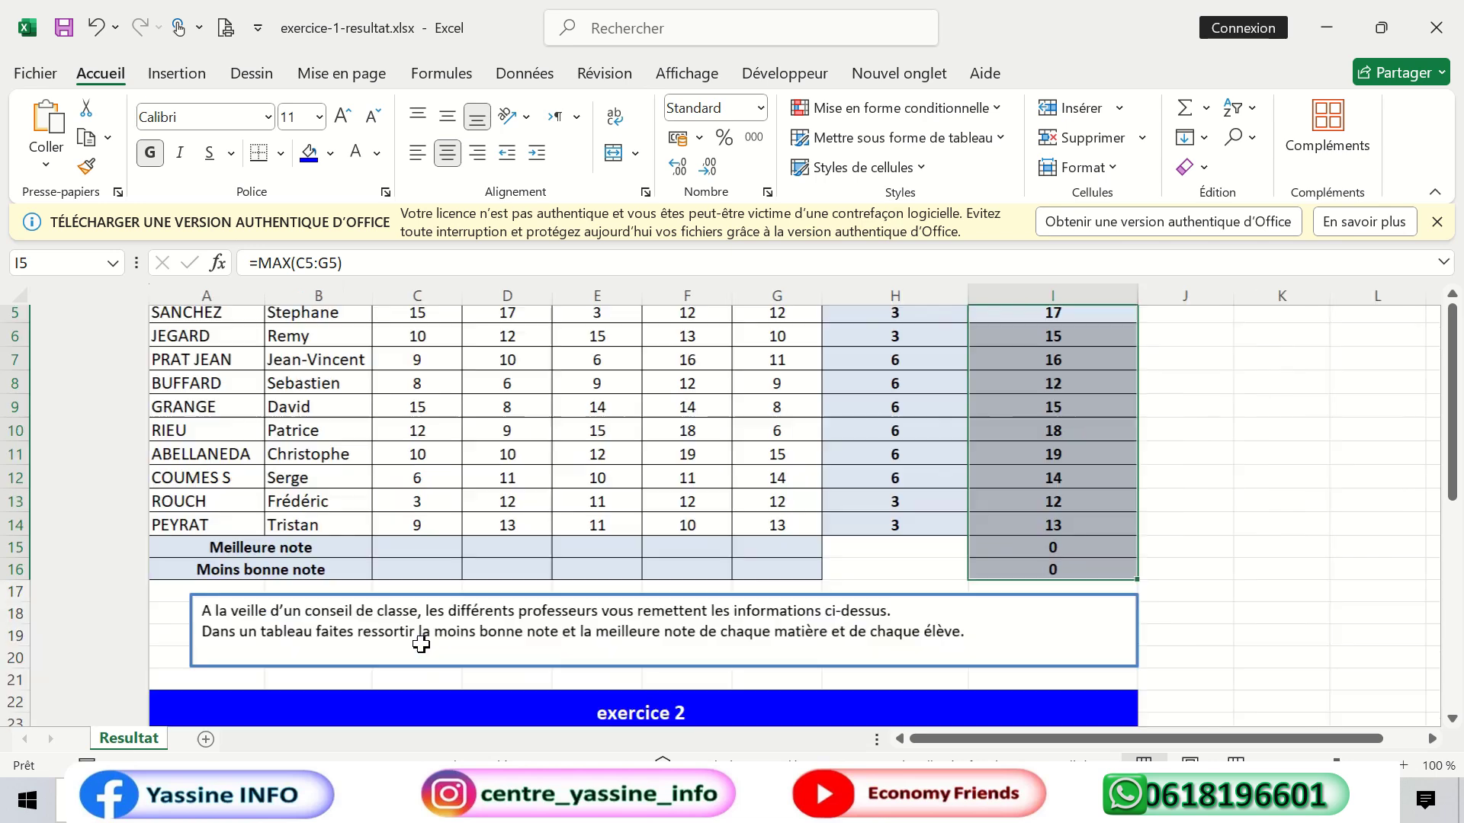
scroll(287, 564, "up", 2)
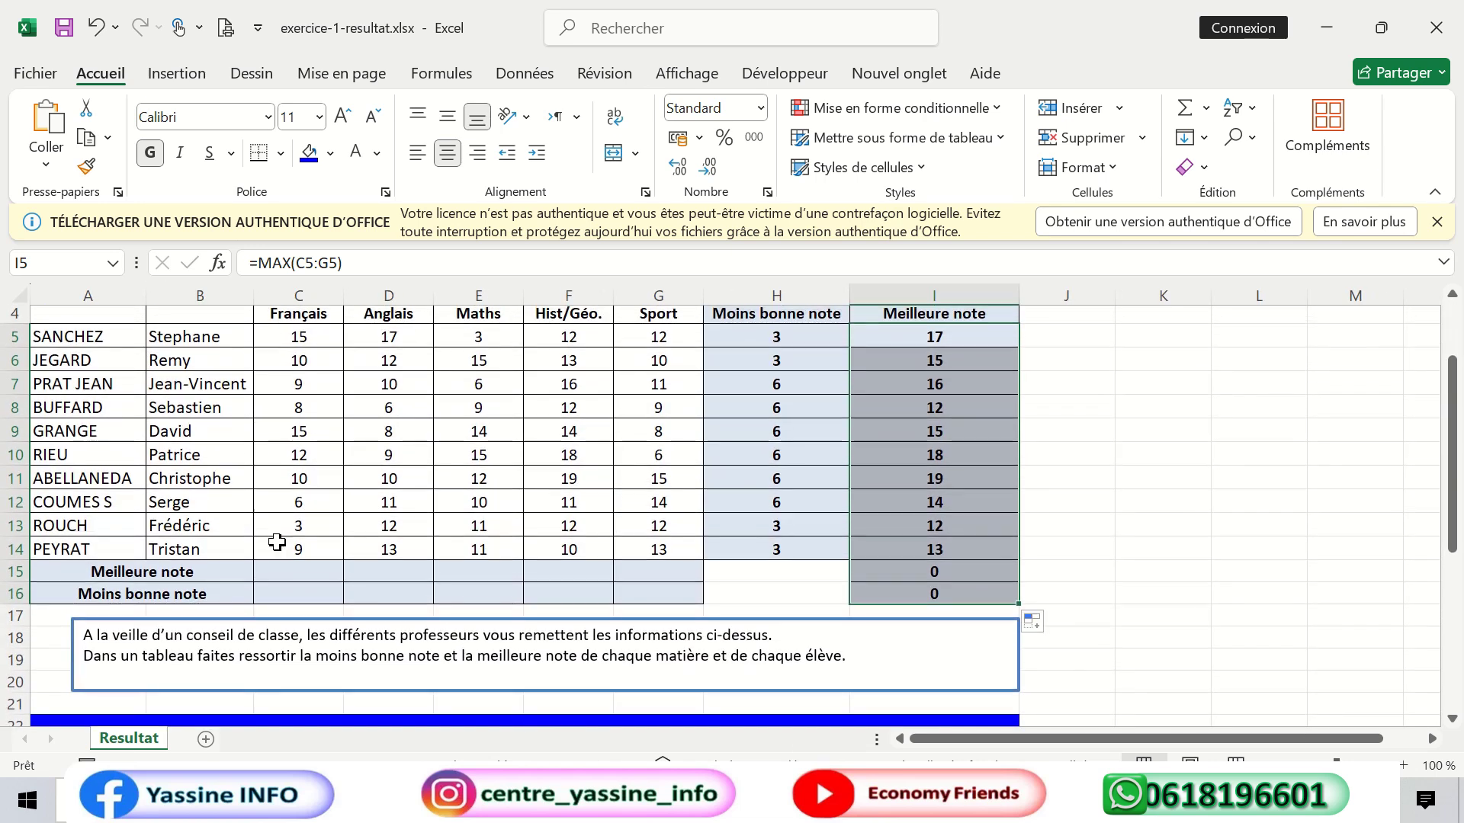
Enter the formula =MAX(C5:C14) in C15 to return the best Français grade.
left_click(287, 576)
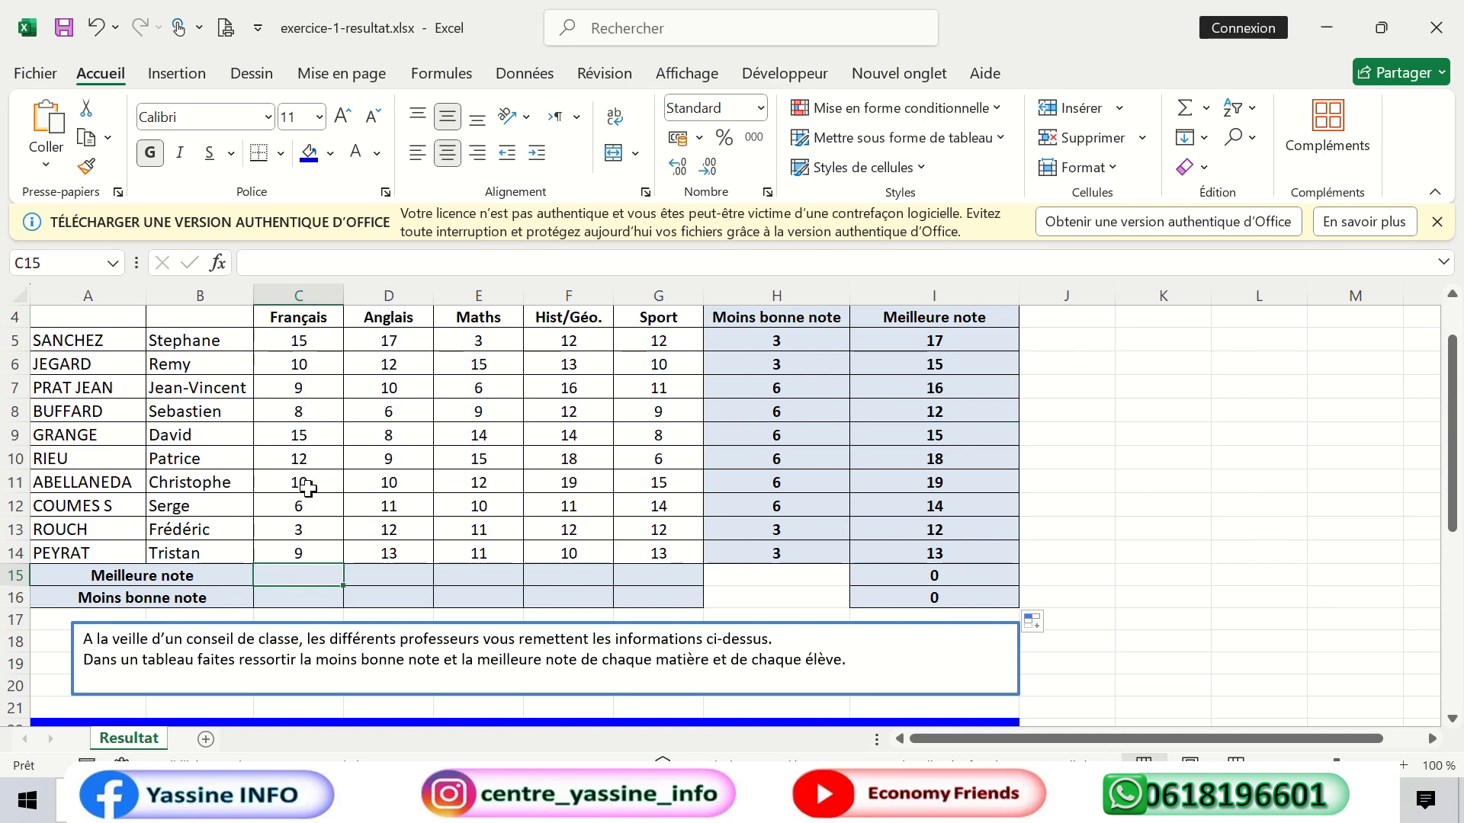
left_click(305, 436)
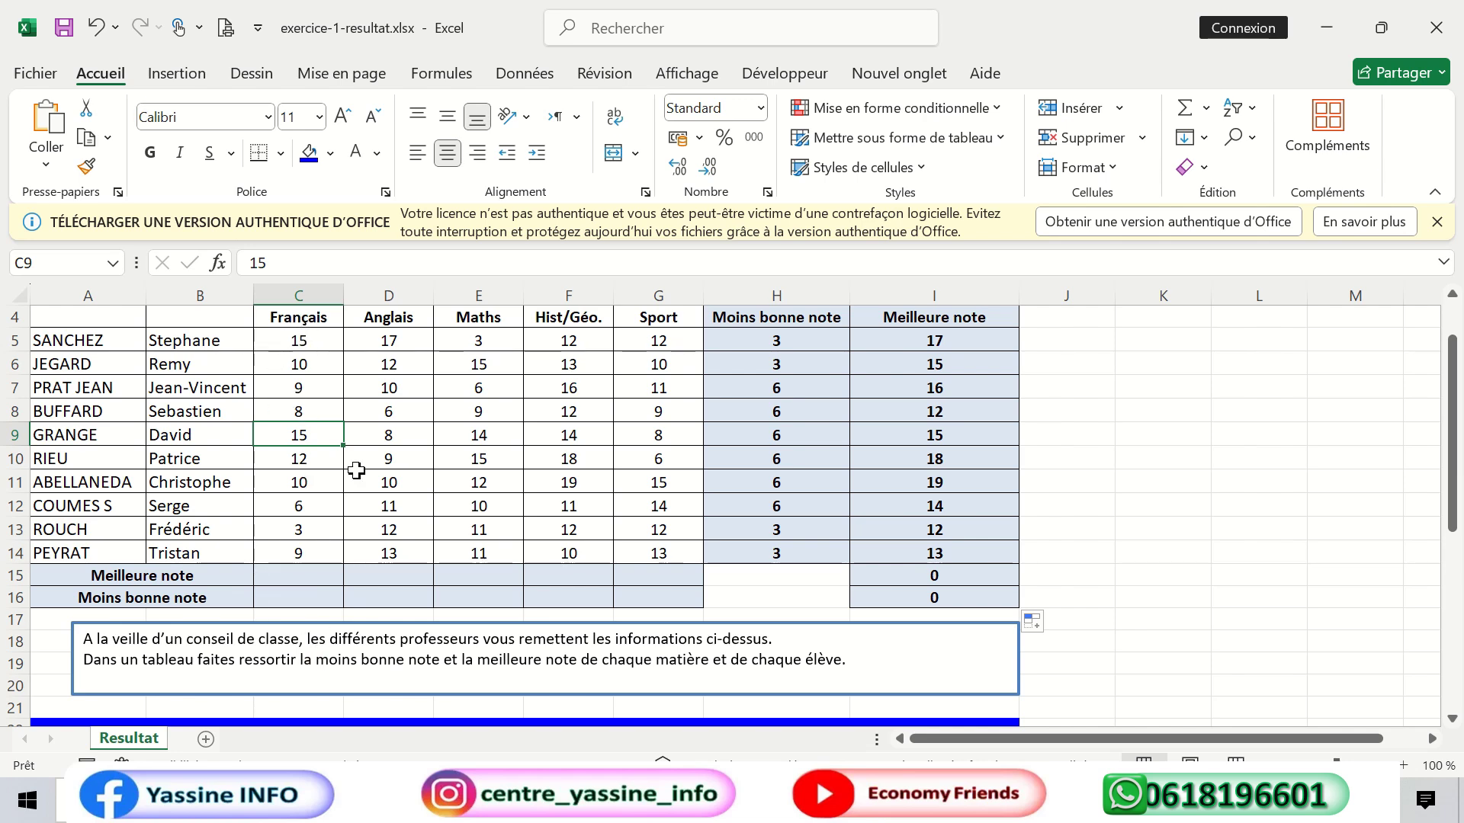
left_click(286, 577)
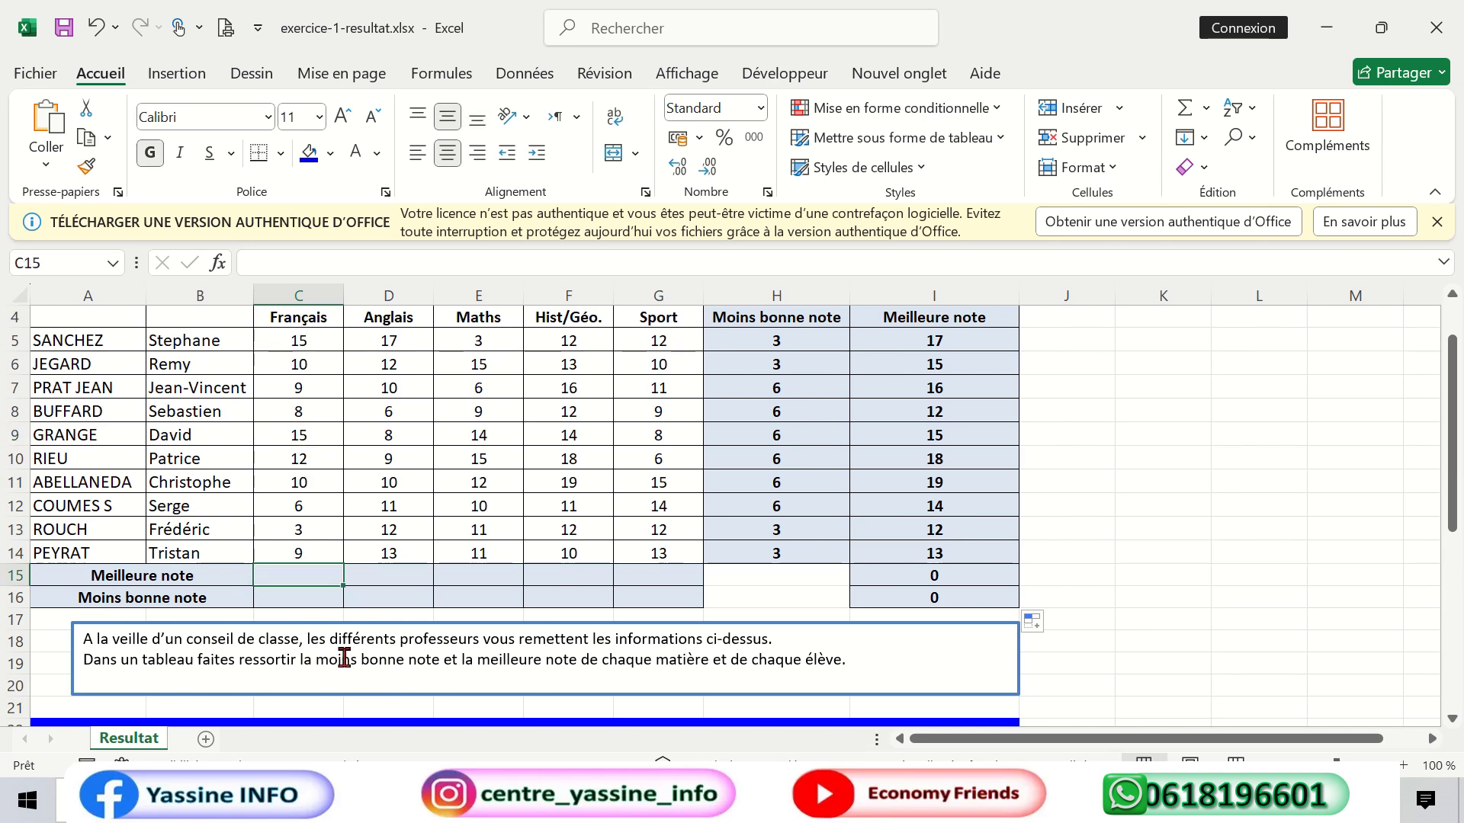
type("=ma")
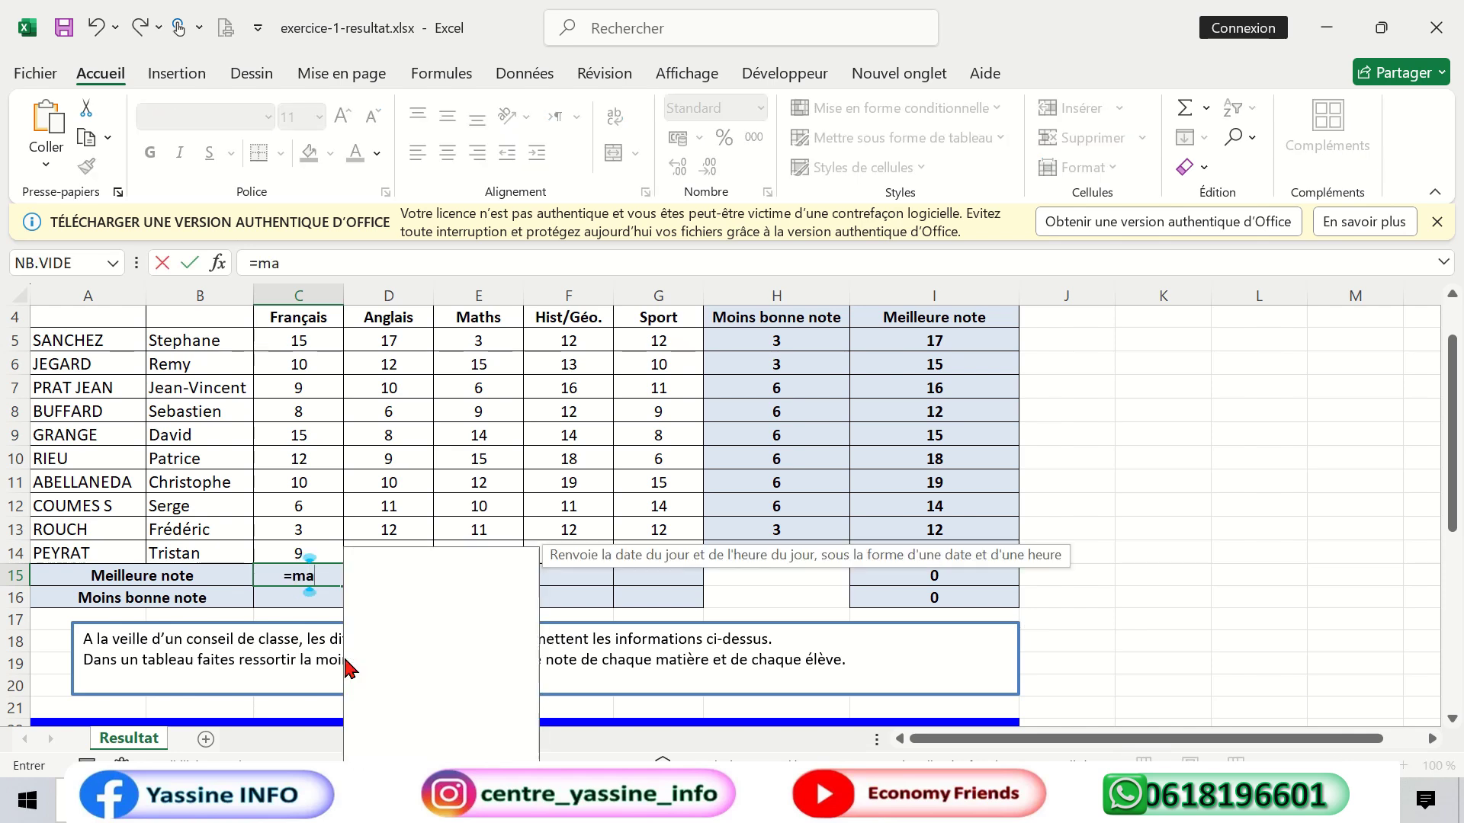
type("x")
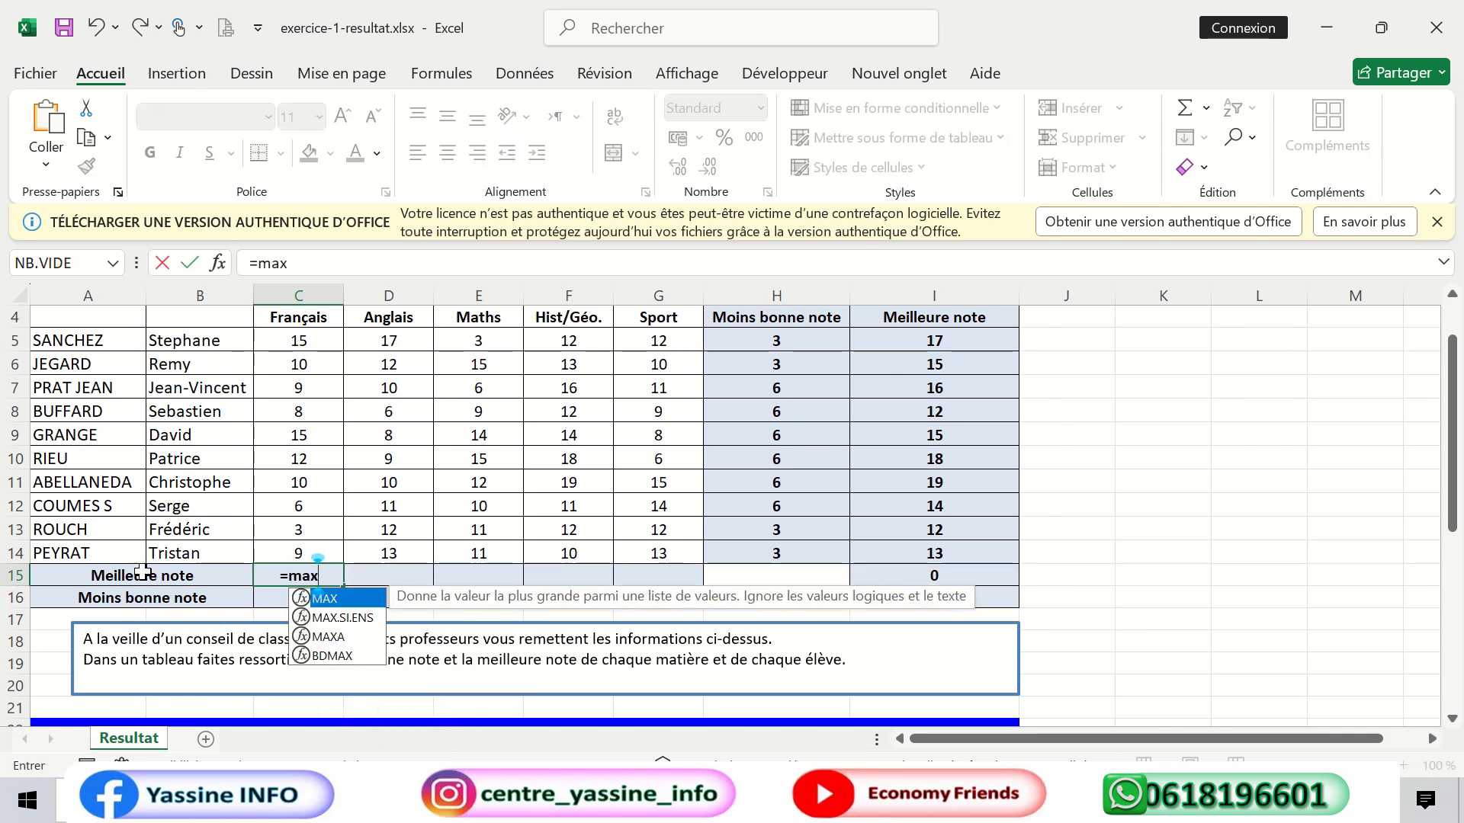
double_click(328, 599)
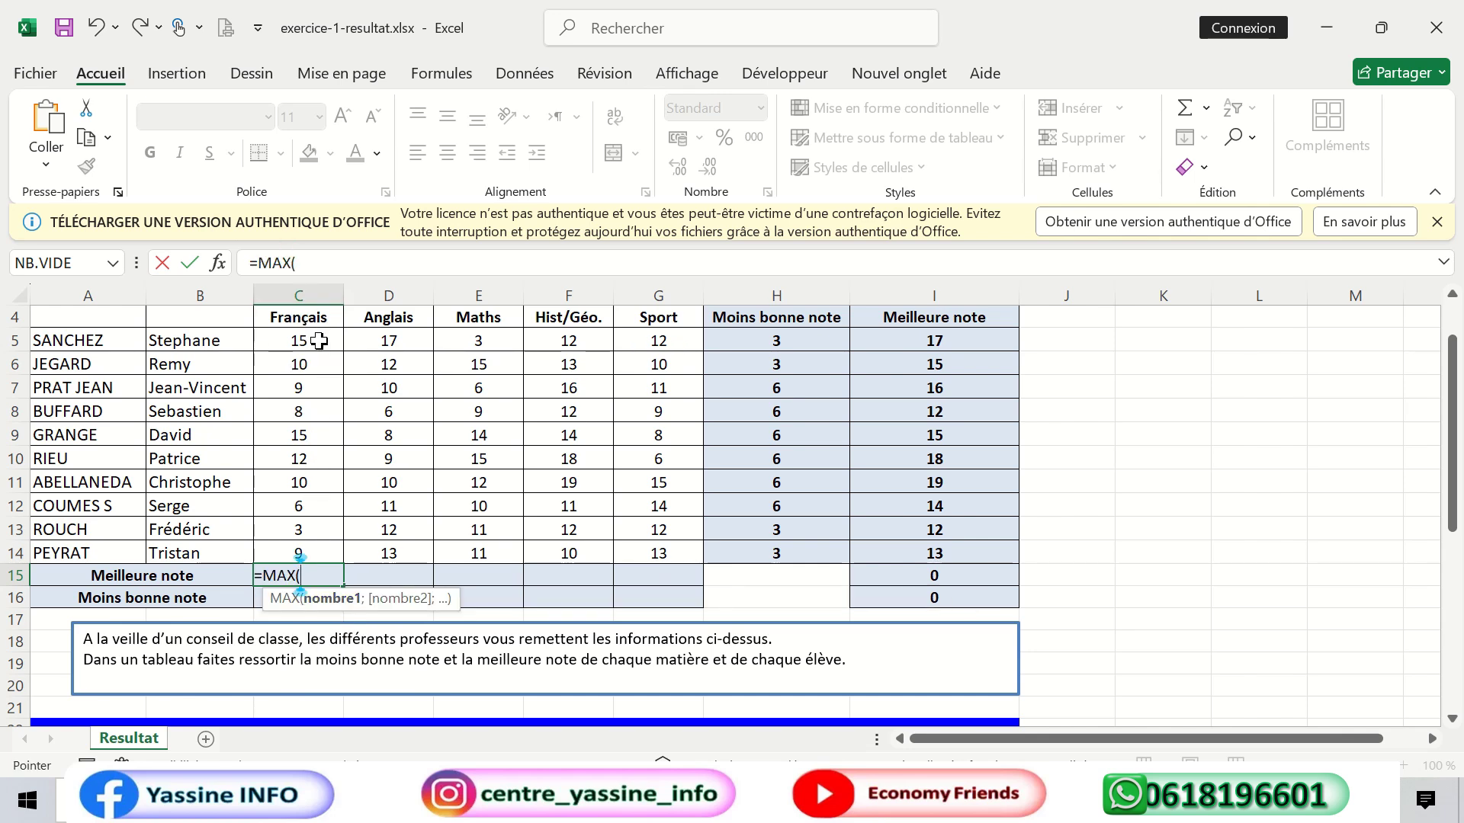
left_click_drag(319, 341, 315, 548)
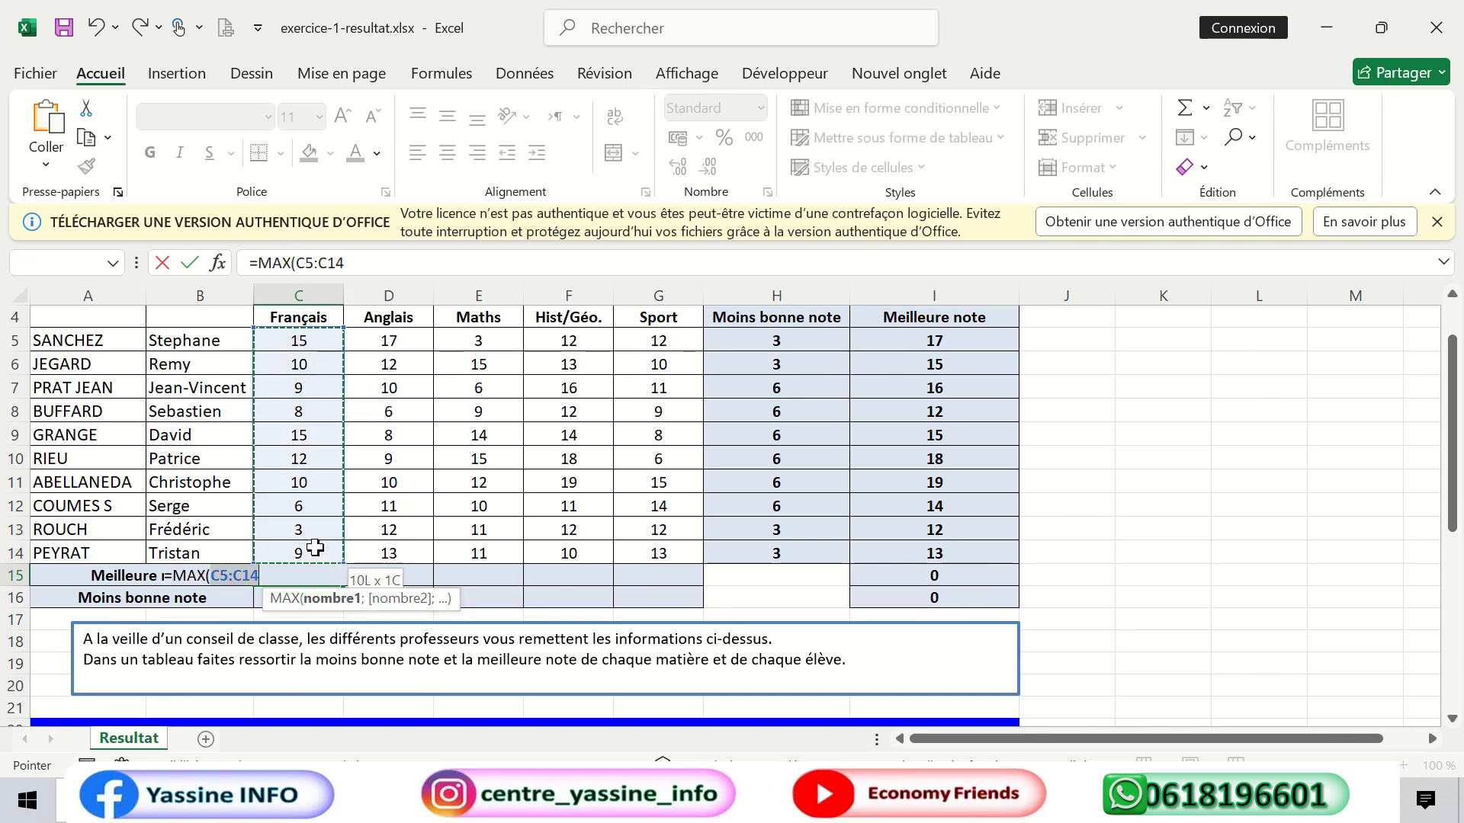
key("Return")
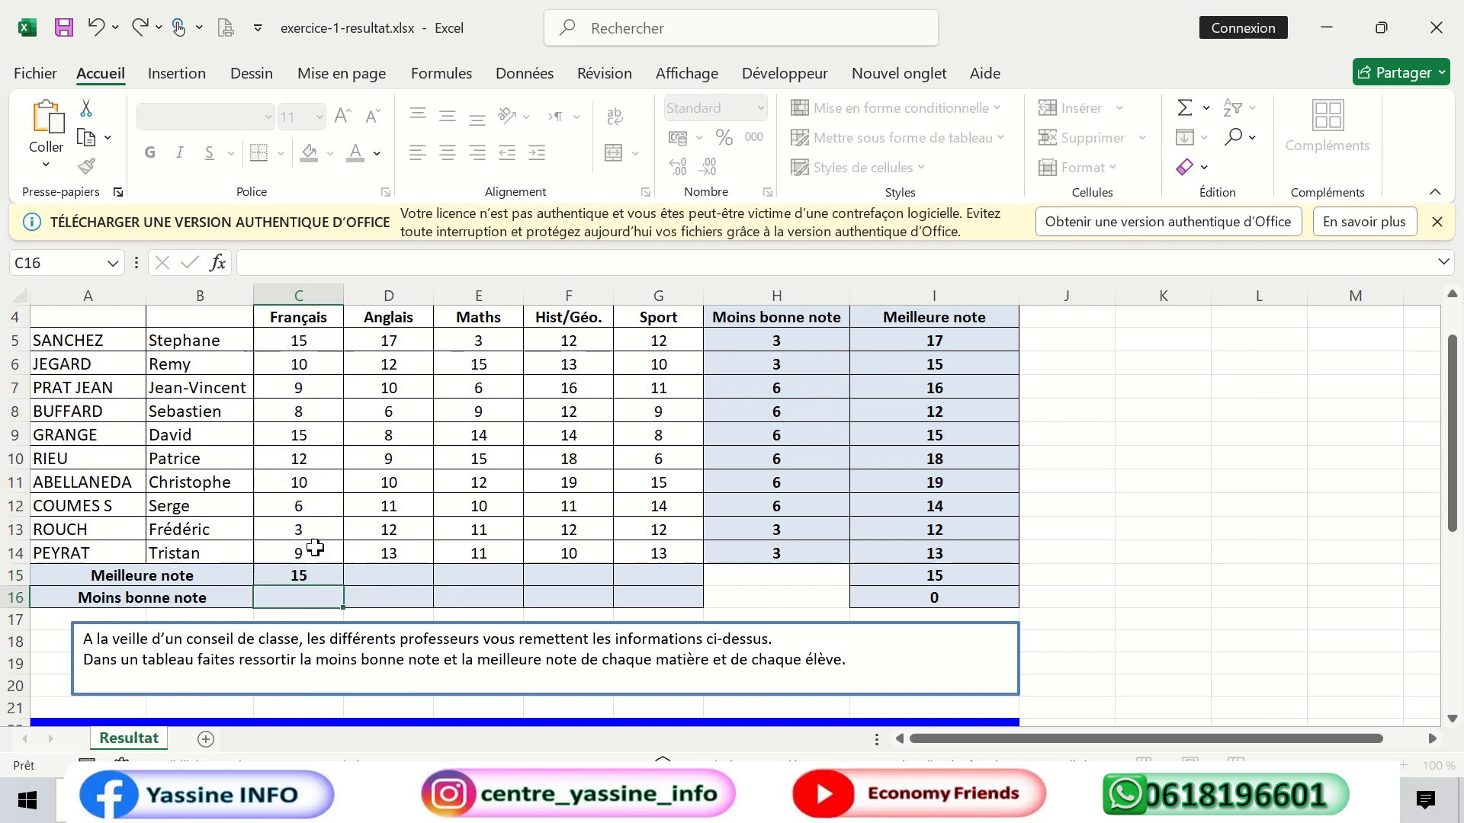
Fill the MAX formula from C15 across the "Meilleure note" row to G15 and check the copied formulas.
left_click(930, 349)
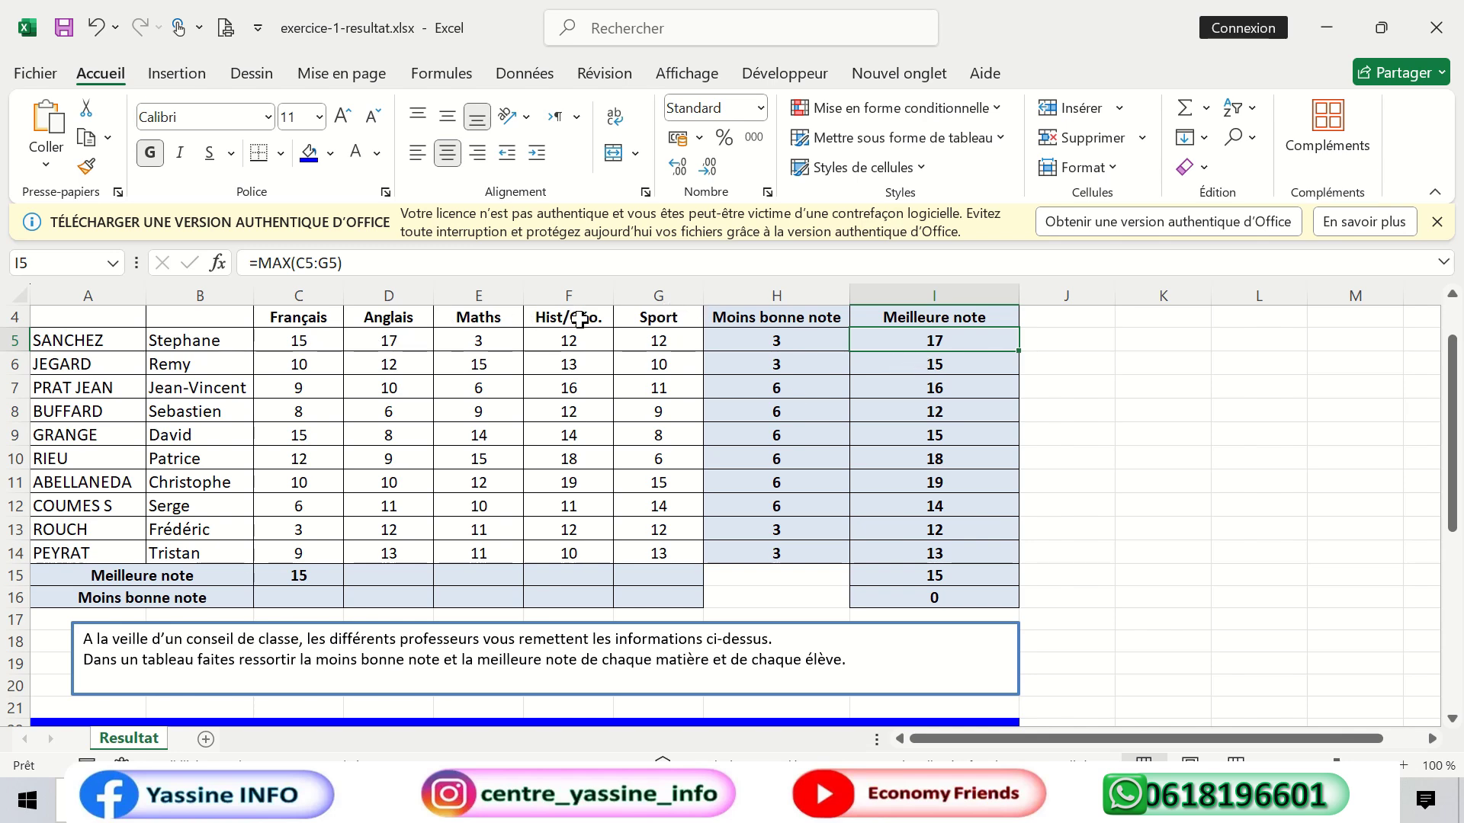
left_click(287, 577)
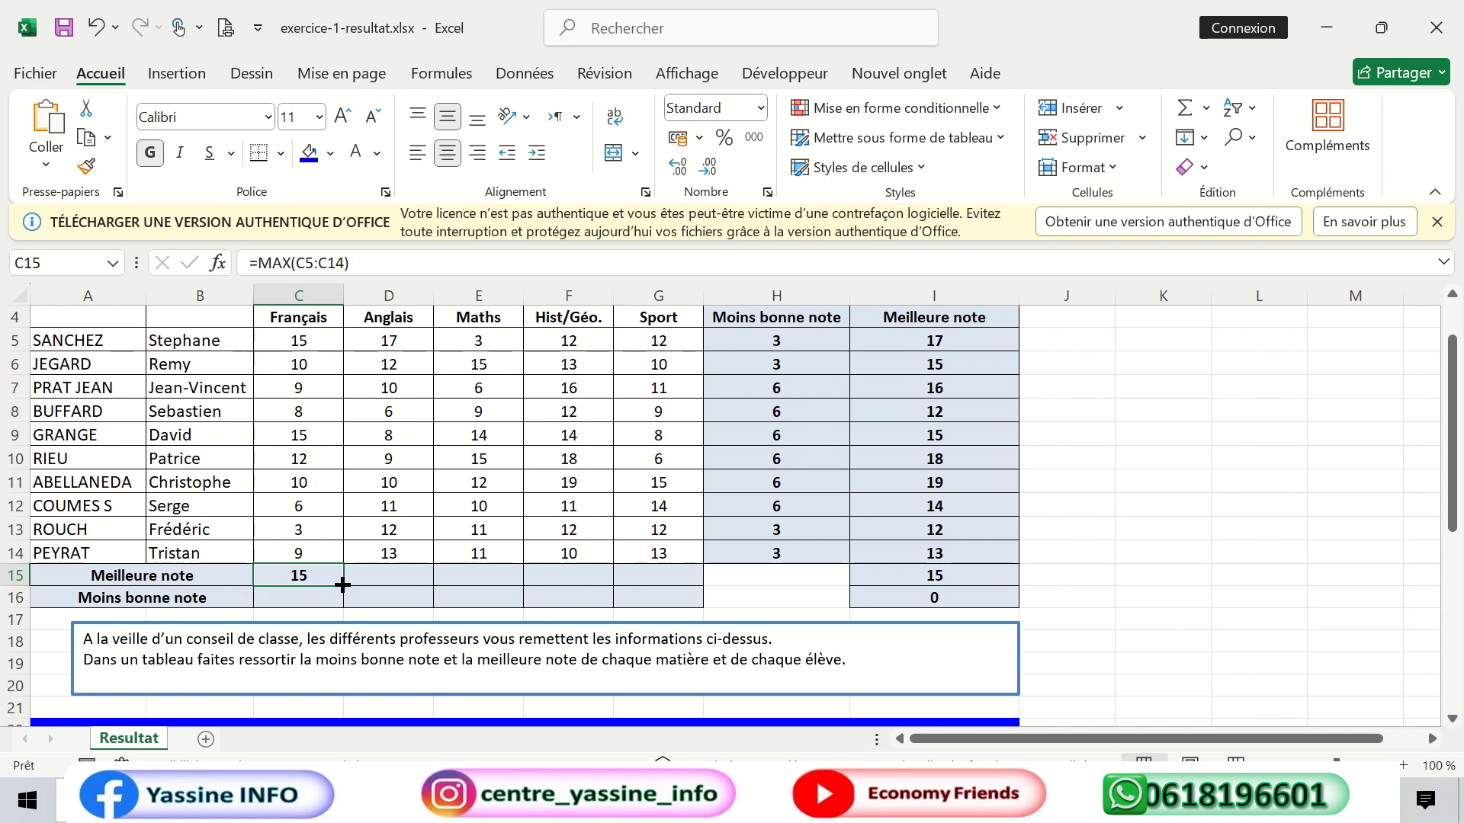
left_click_drag(342, 585, 685, 573)
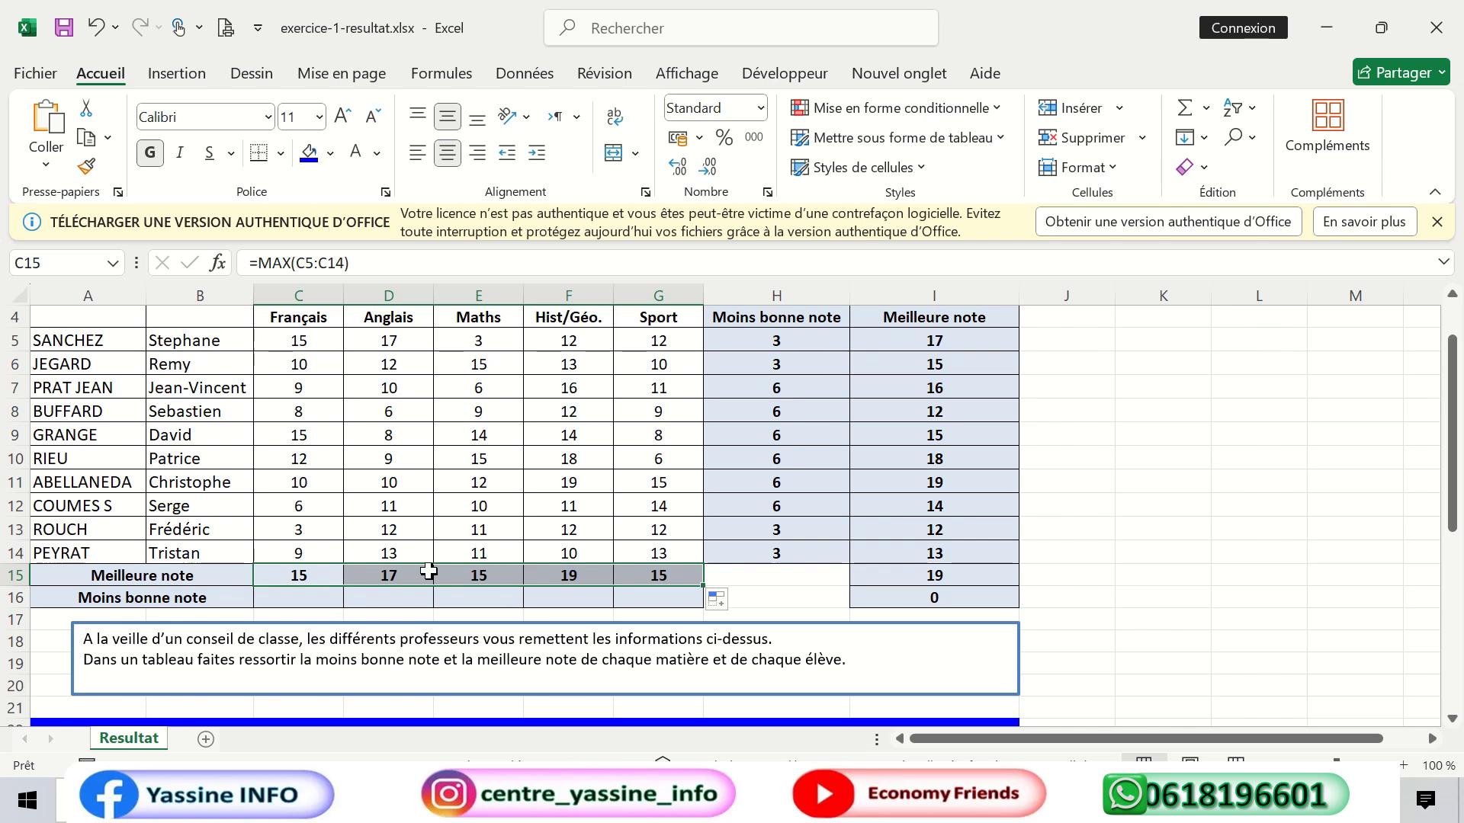
left_click(403, 574)
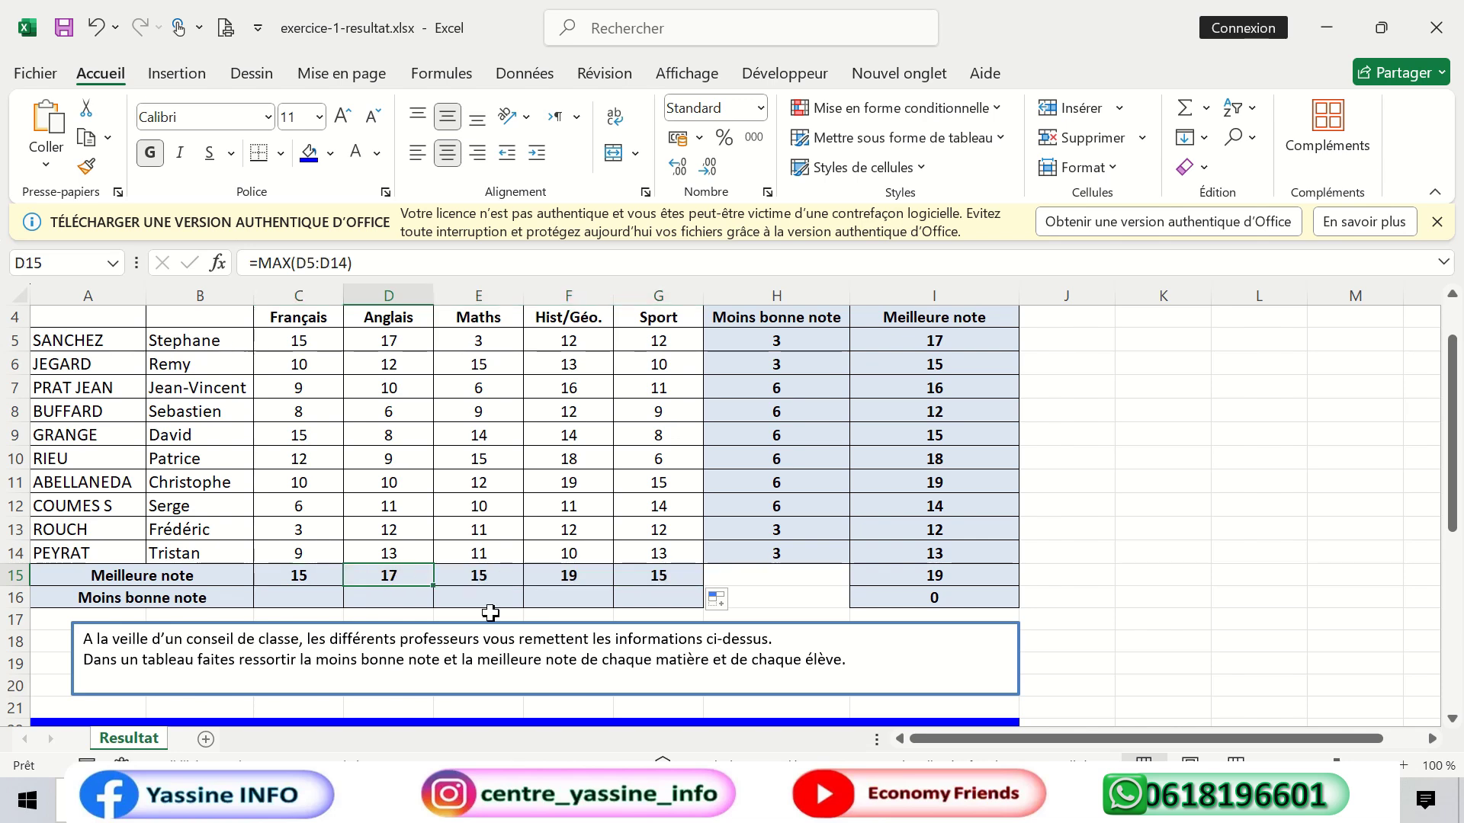
left_click(511, 576)
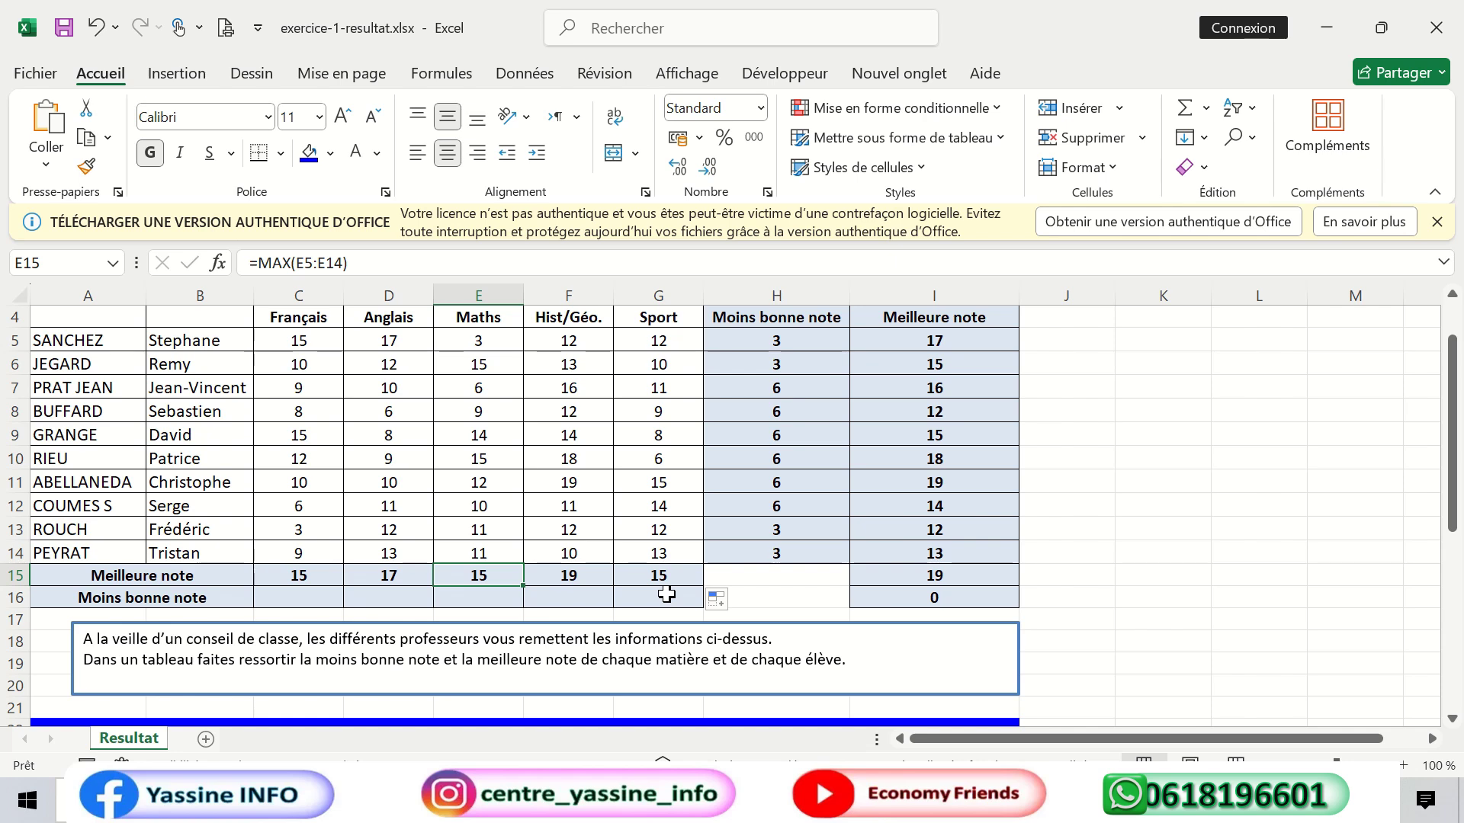
Enter the formula =MIN(C5:C14) in C16 and fill it across the "Moins bonne note" row to G16.
left_click(298, 597)
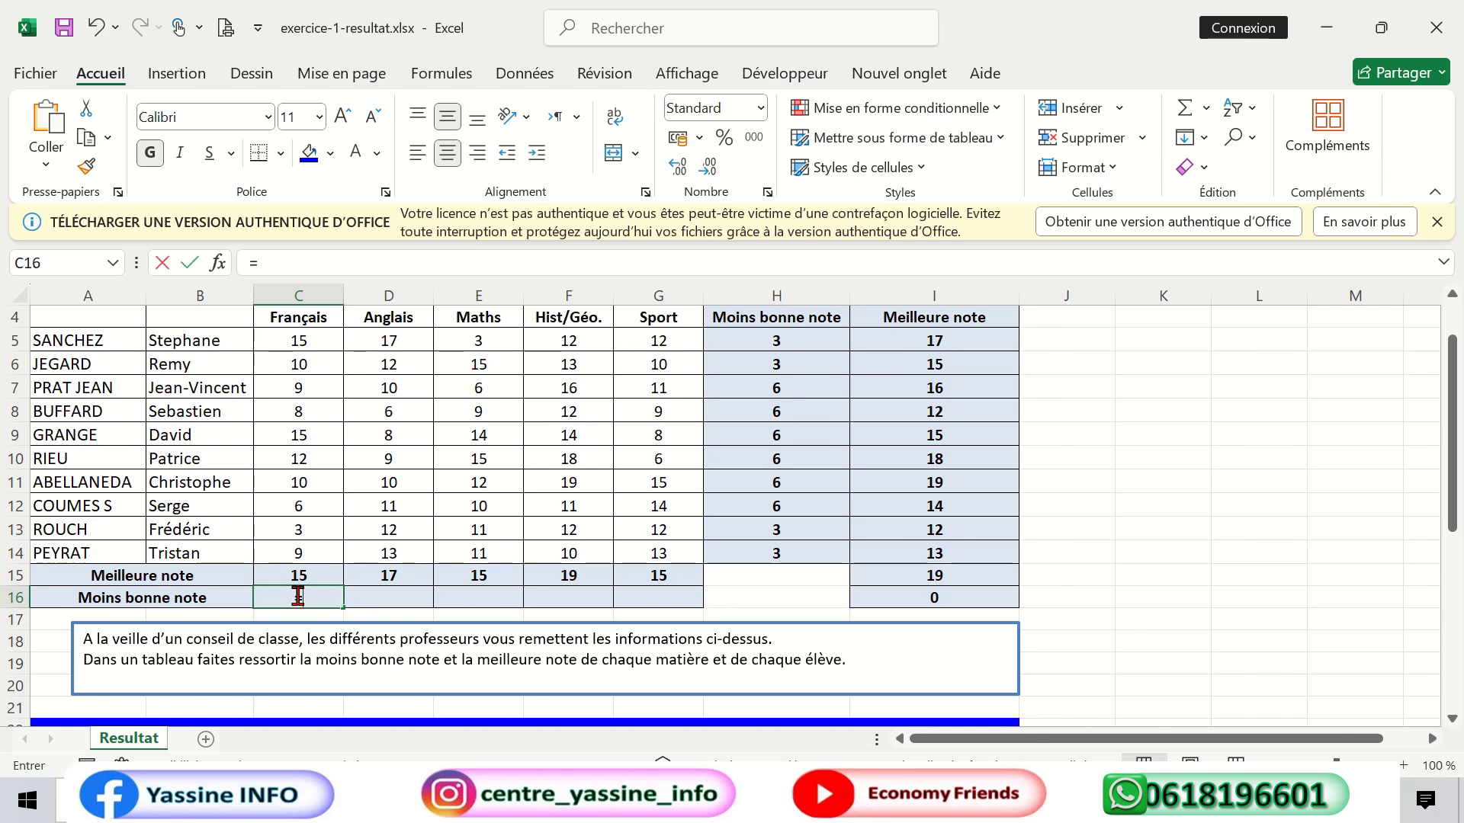
type("=min")
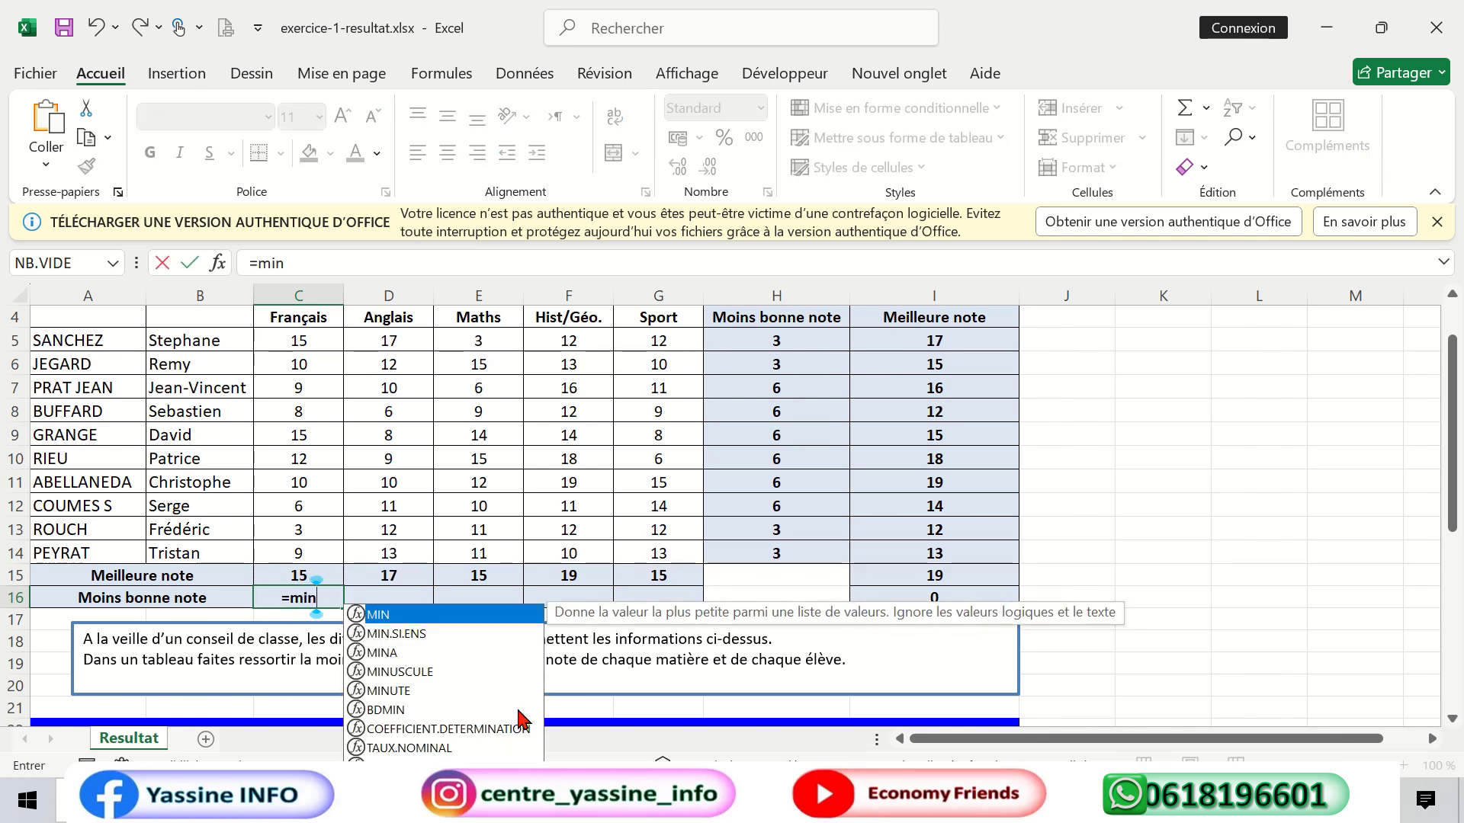
double_click(424, 615)
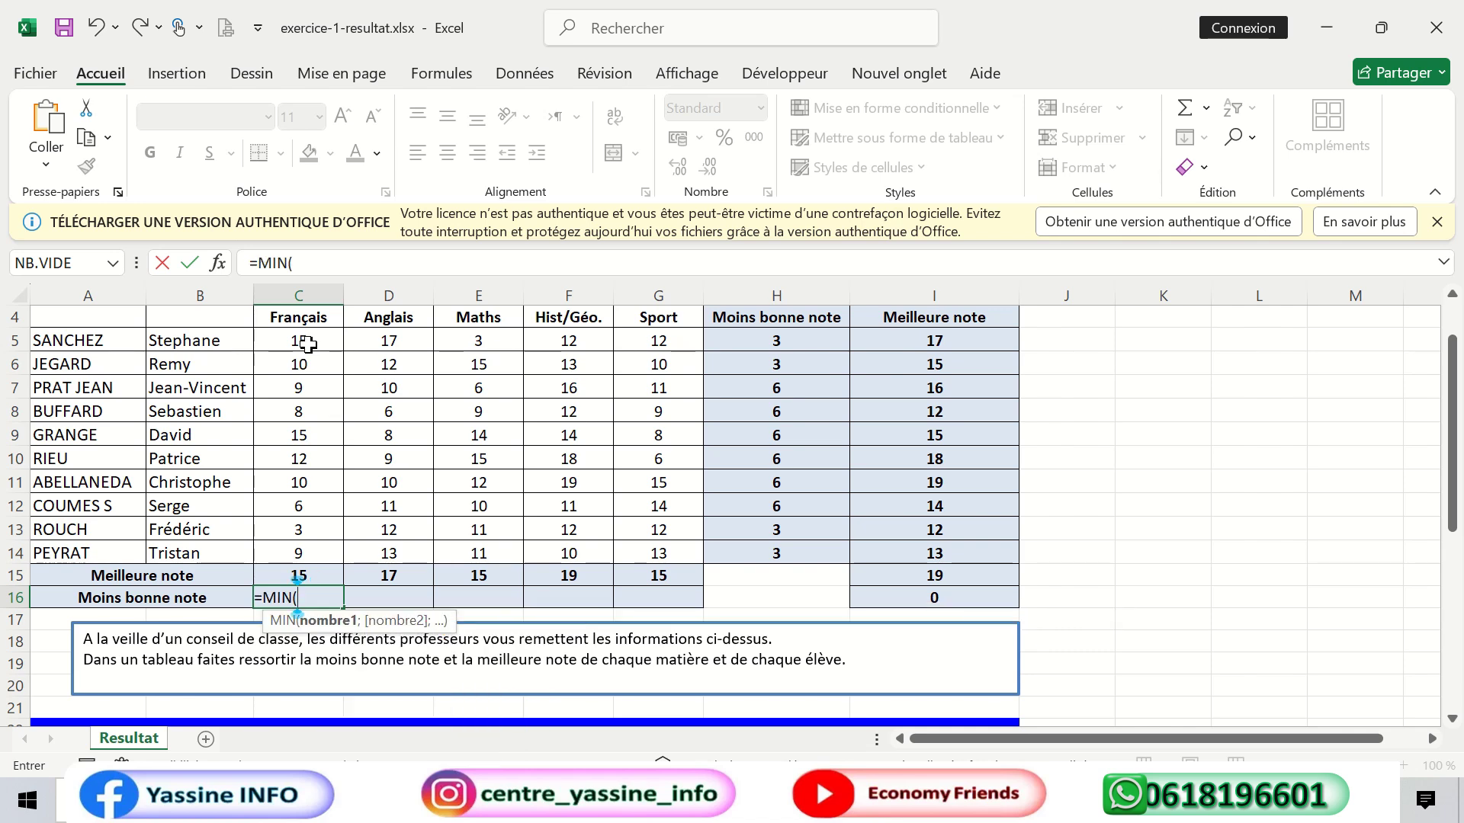
left_click_drag(308, 345, 311, 556)
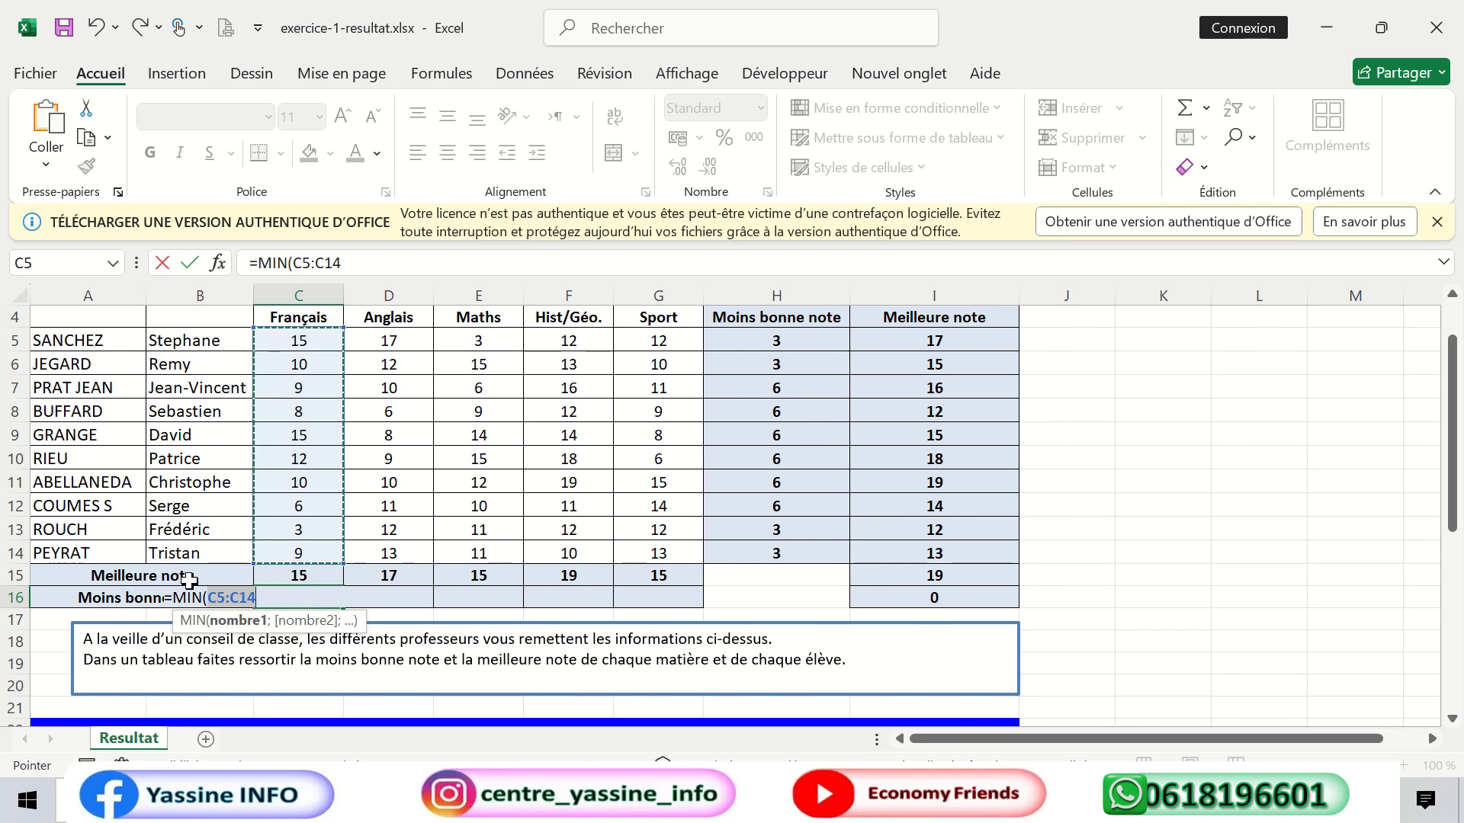
type(")")
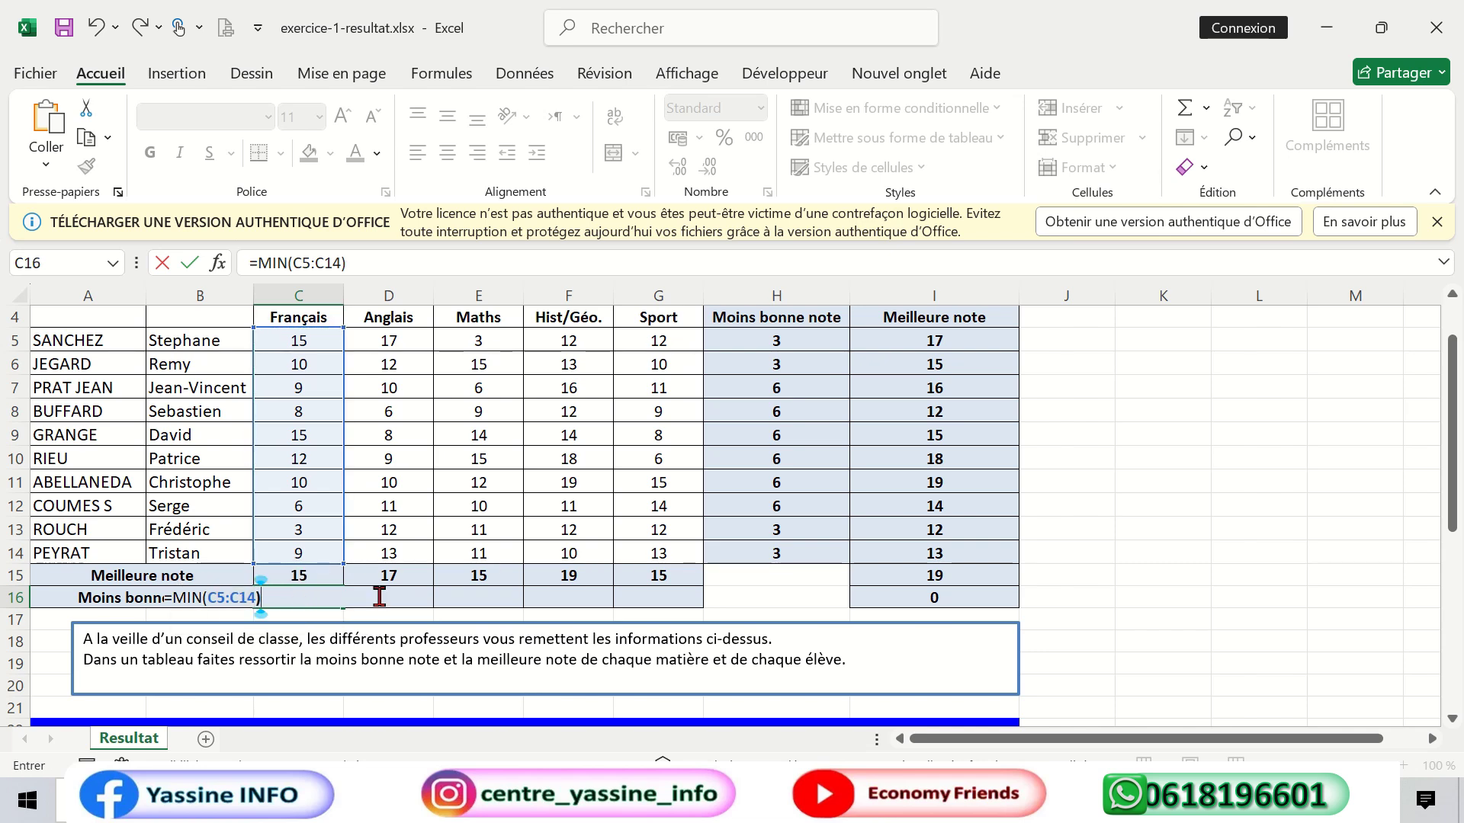
key("Return")
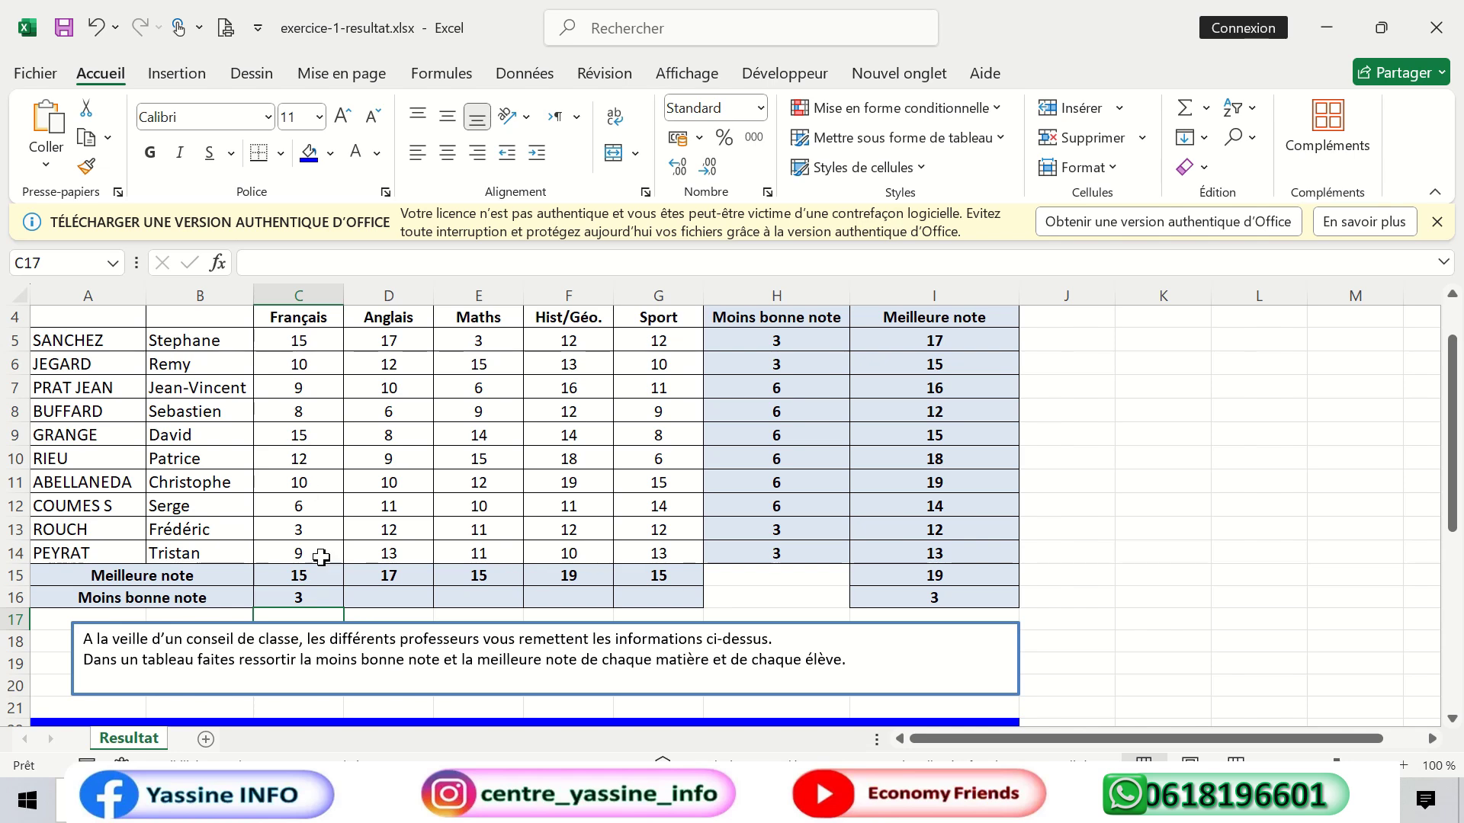
left_click(301, 598)
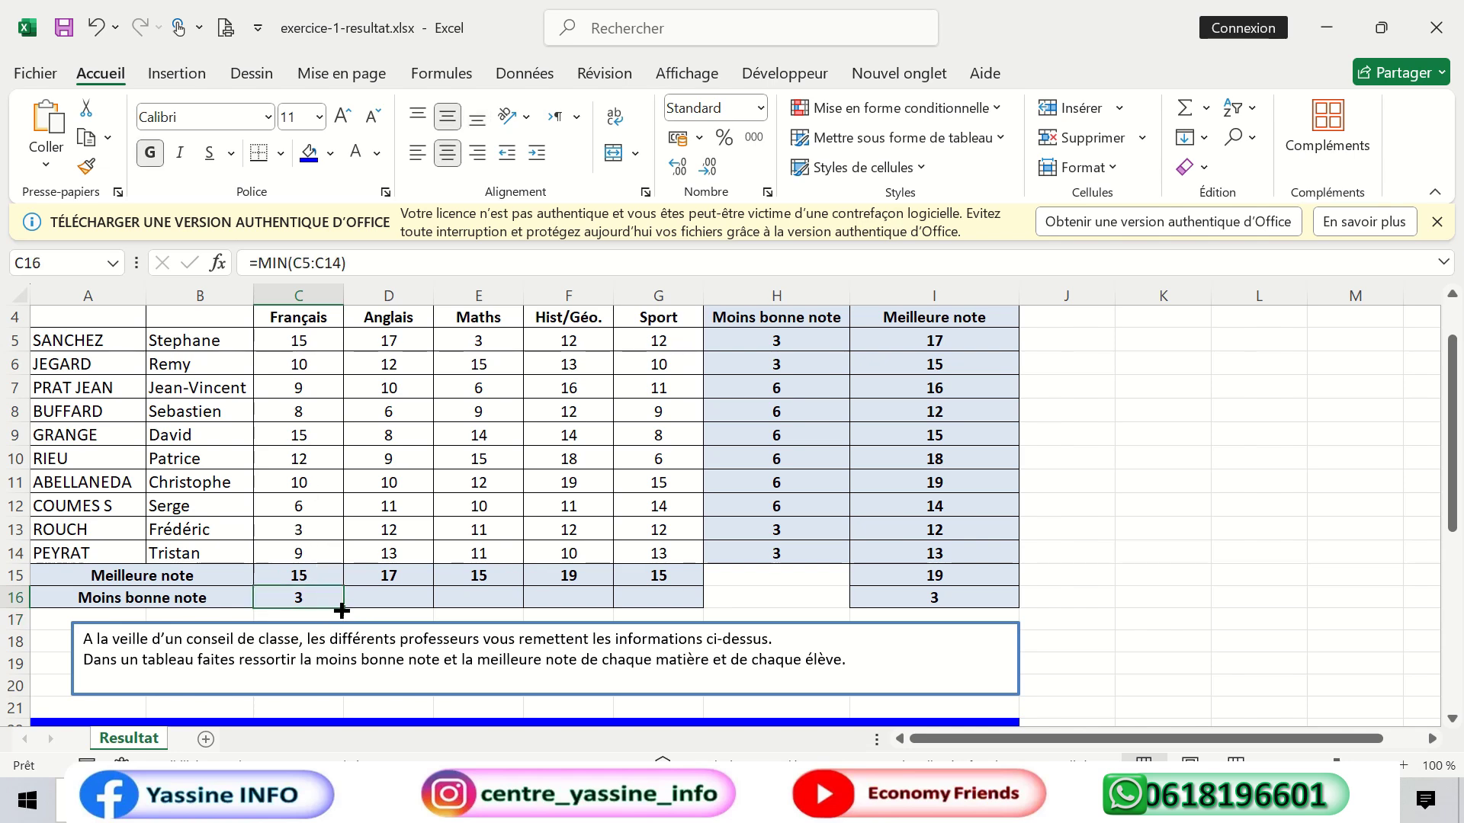
left_click_drag(342, 606, 675, 612)
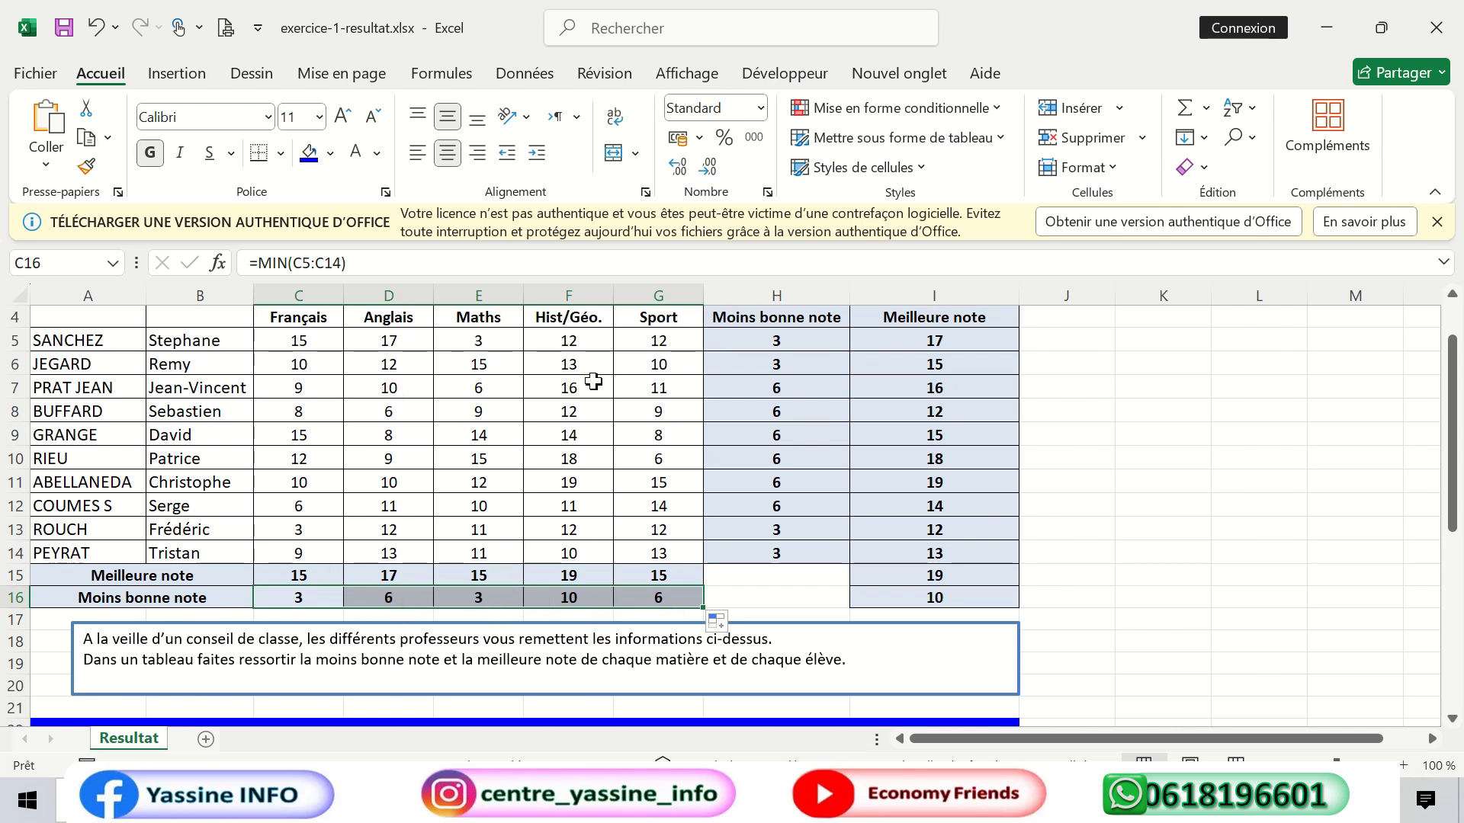
Clear the surplus MAX formulas from I15:I16 in the "Meilleure note" column.
scroll(809, 582, "down", 3)
left_click(810, 579)
scroll(810, 587, "down", 1)
scroll(857, 395, "up", 1)
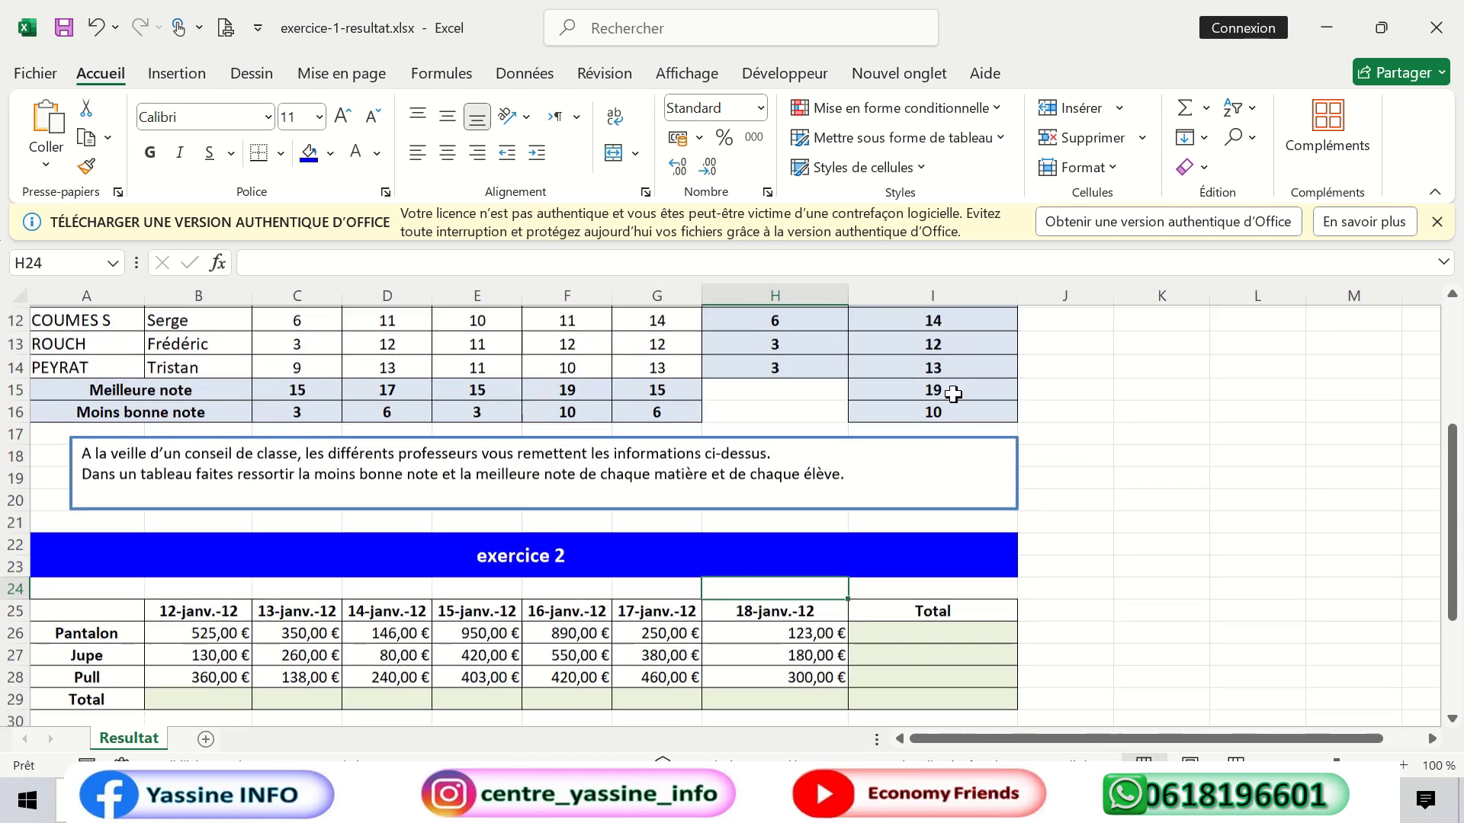
left_click_drag(939, 390, 938, 412)
key("Delete")
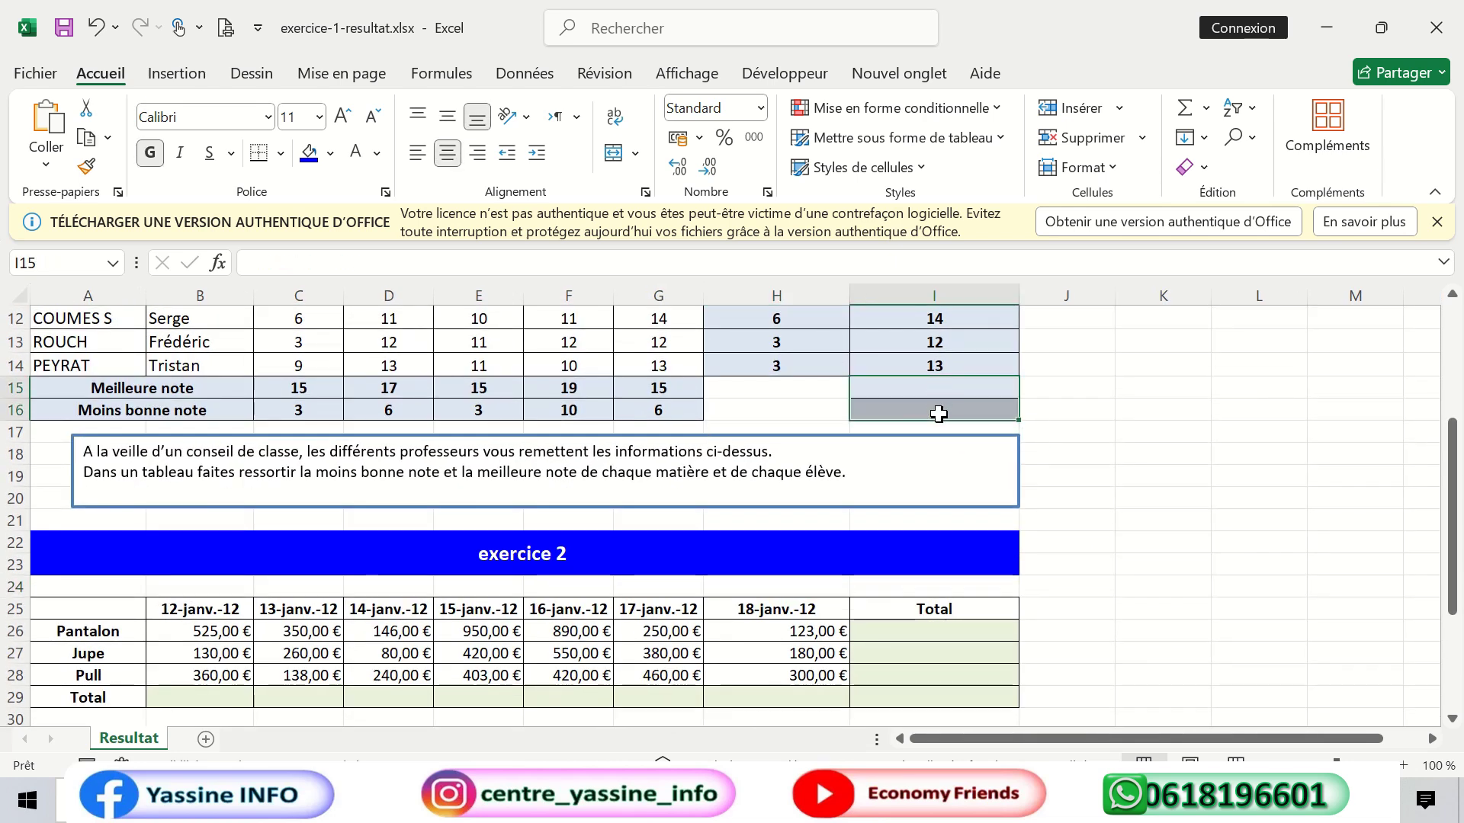
left_click(1162, 431)
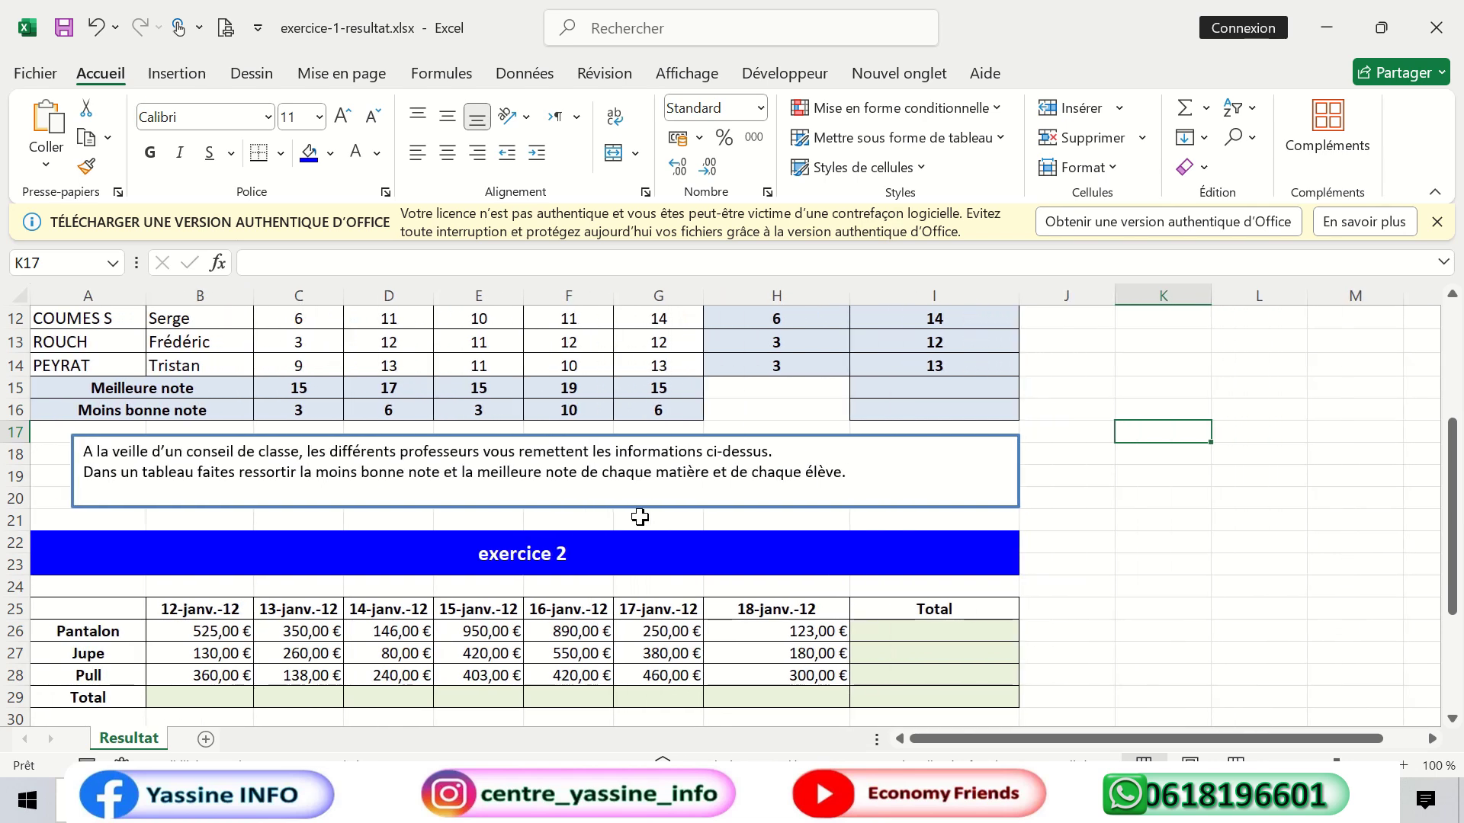
In exercice 2, enter the formula =SOMME(B26:H26) in I26 and fill it down the Total column to I29.
scroll(639, 518, "down", 3)
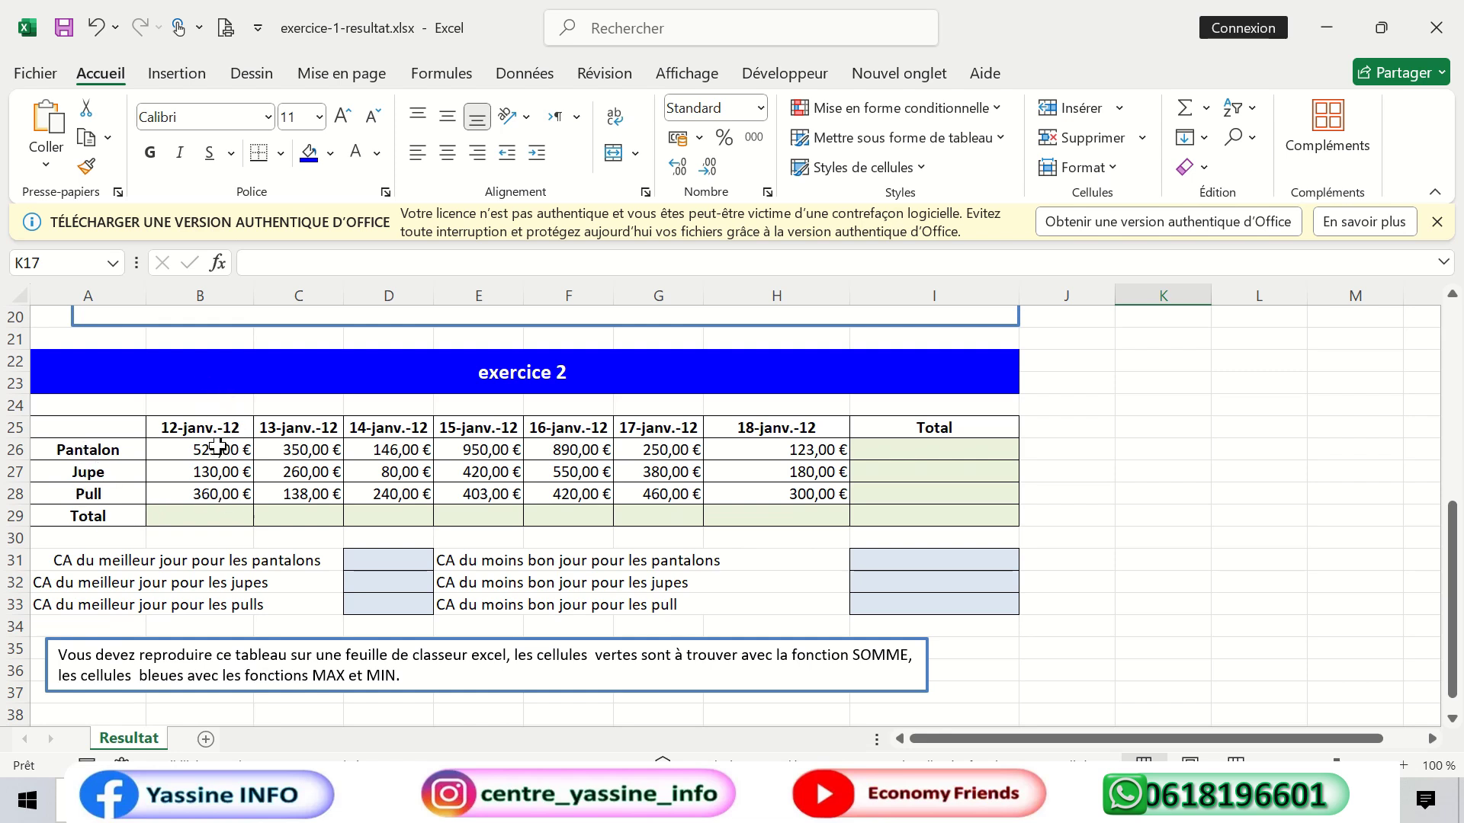
left_click(191, 431)
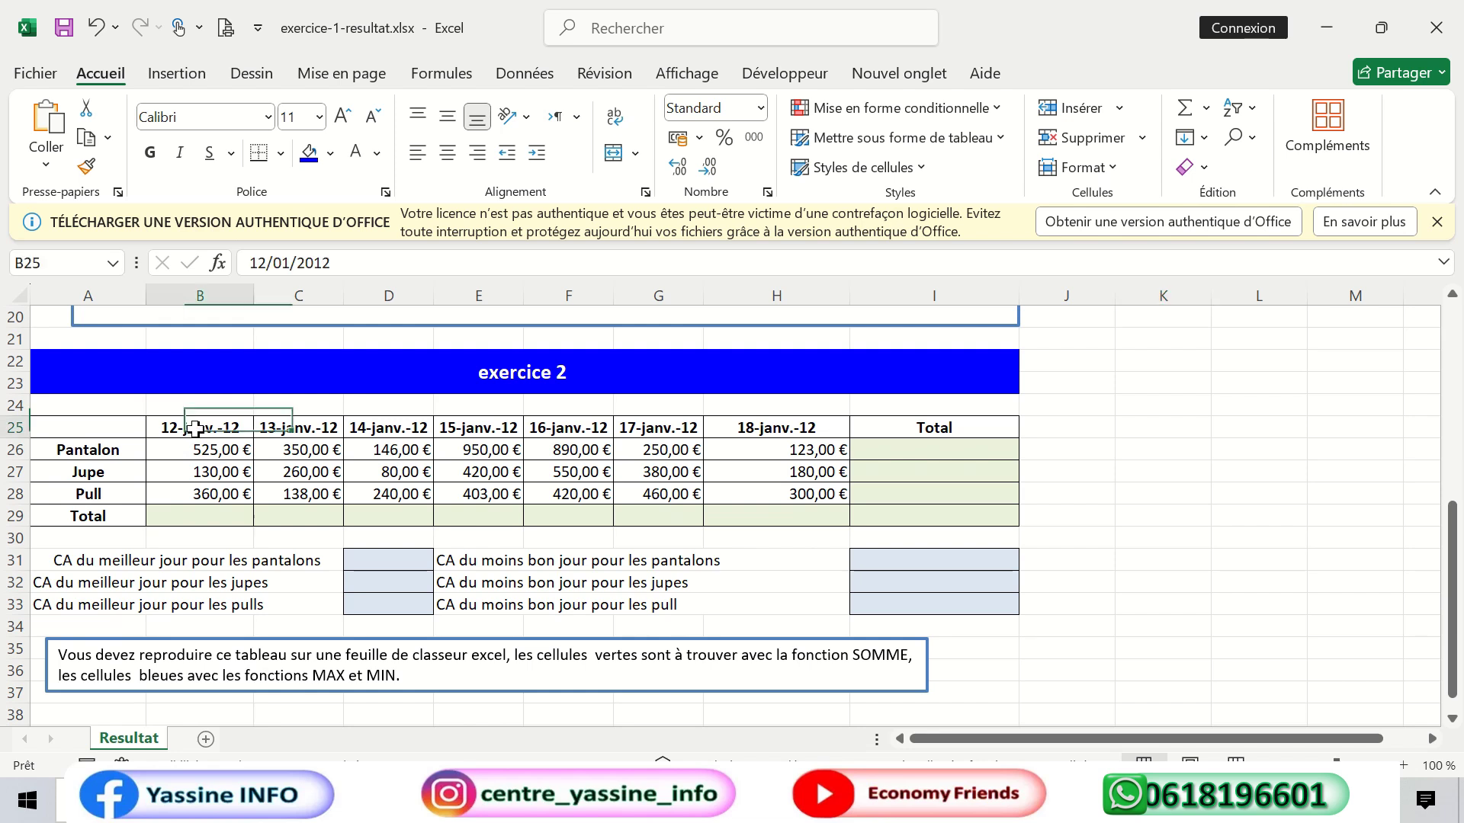
left_click(926, 450)
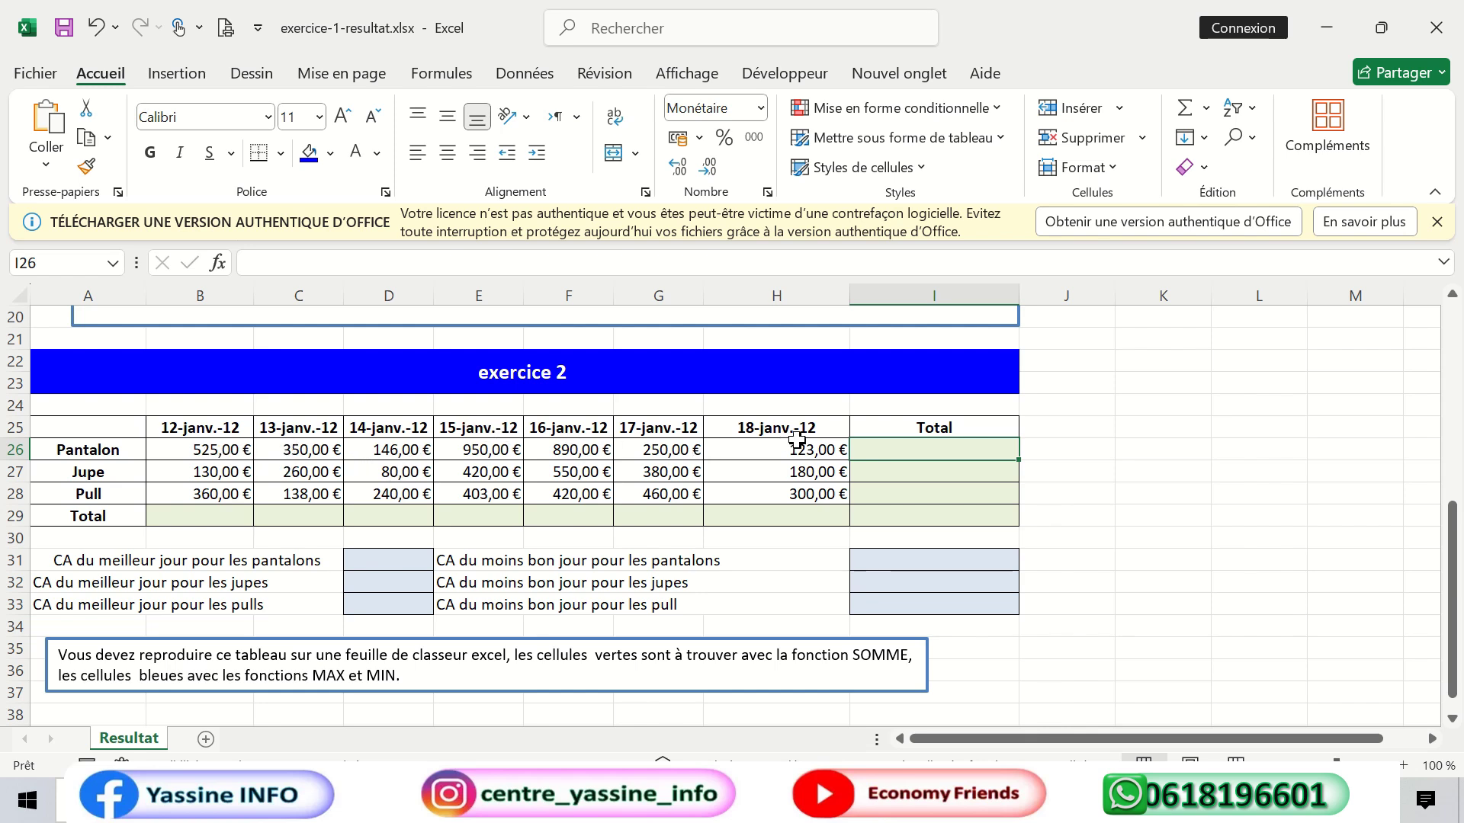
left_click(222, 452)
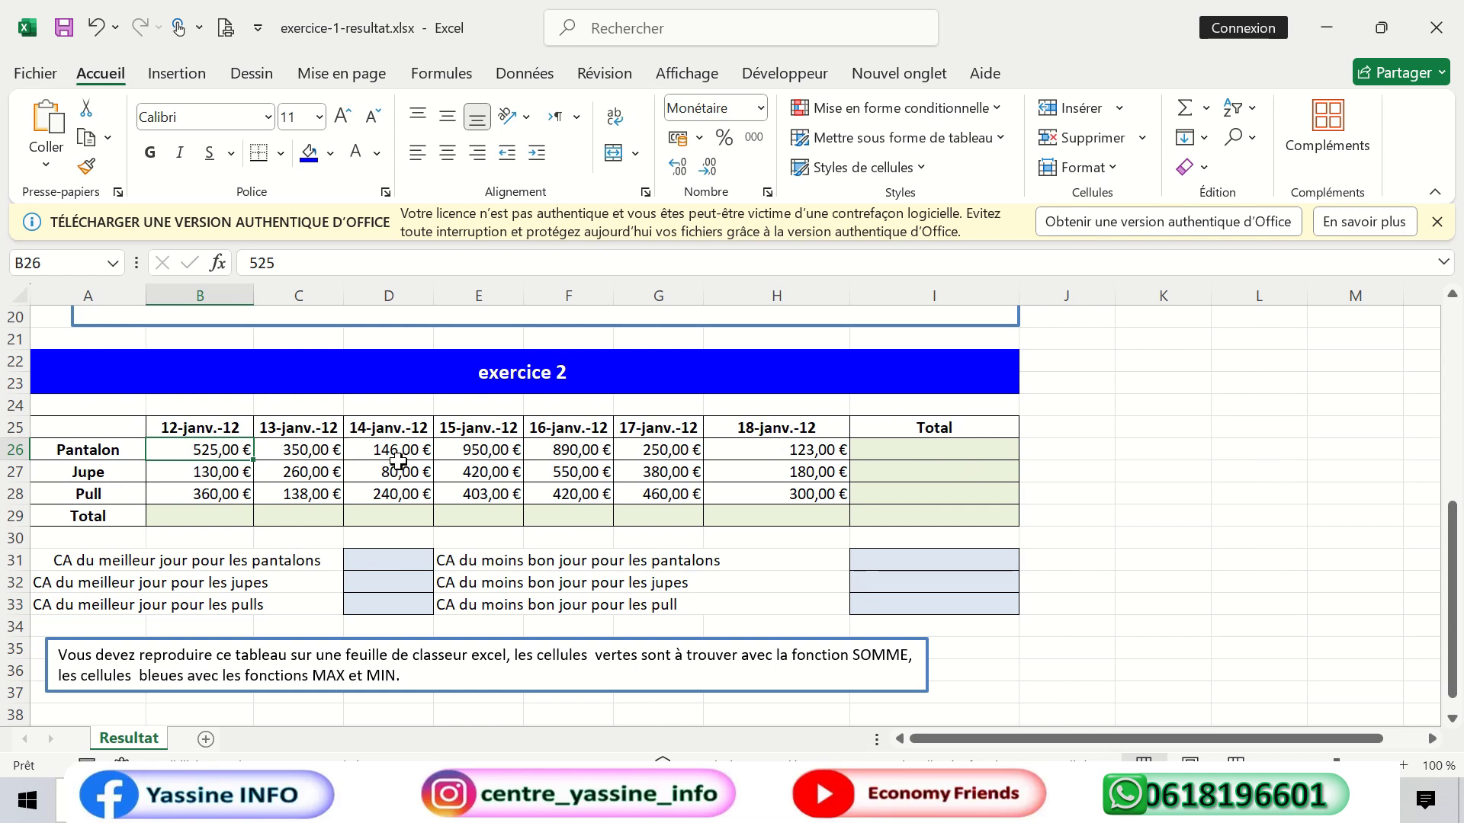
left_click(893, 456)
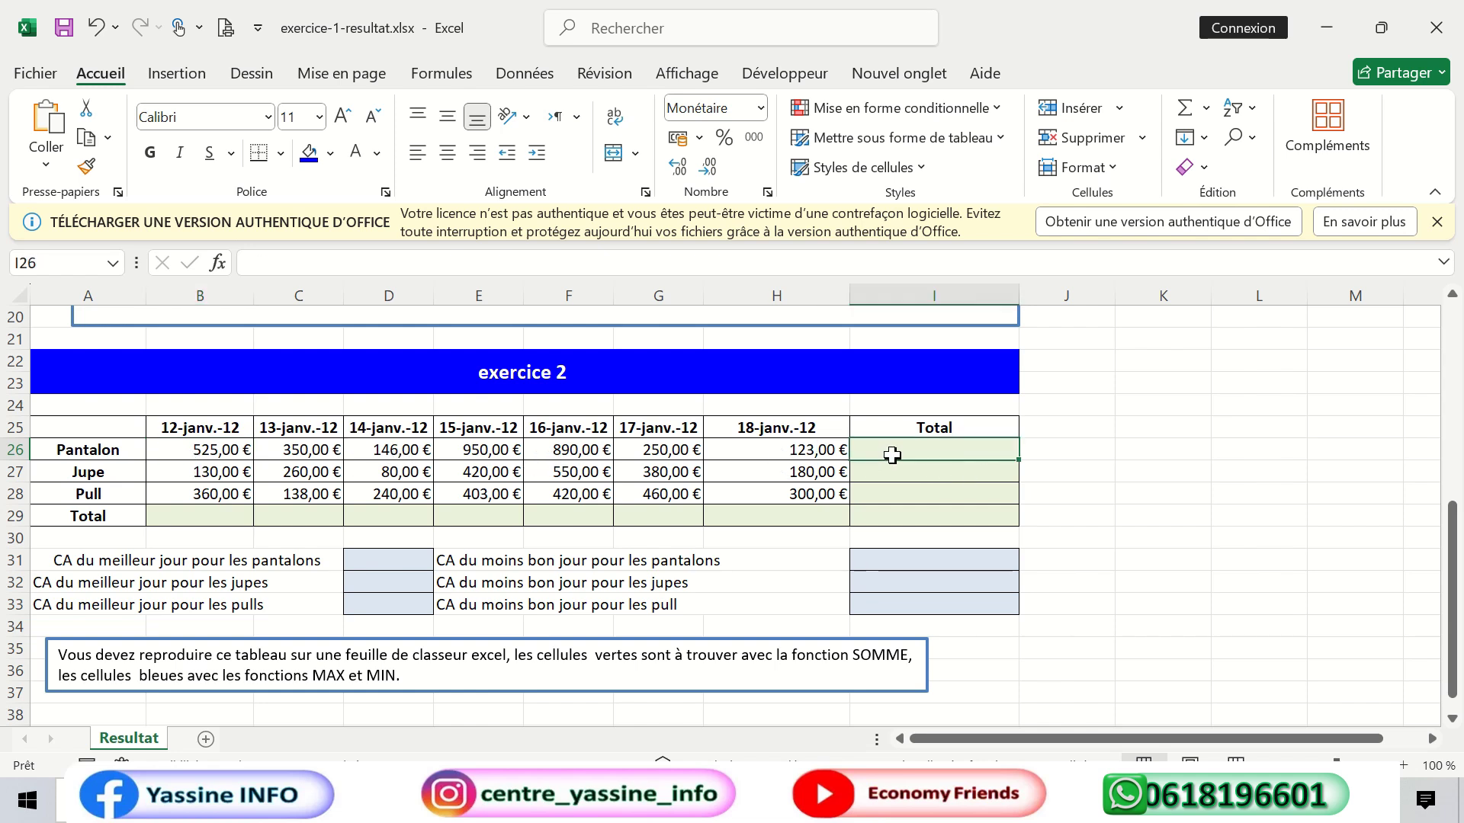
type("=somme")
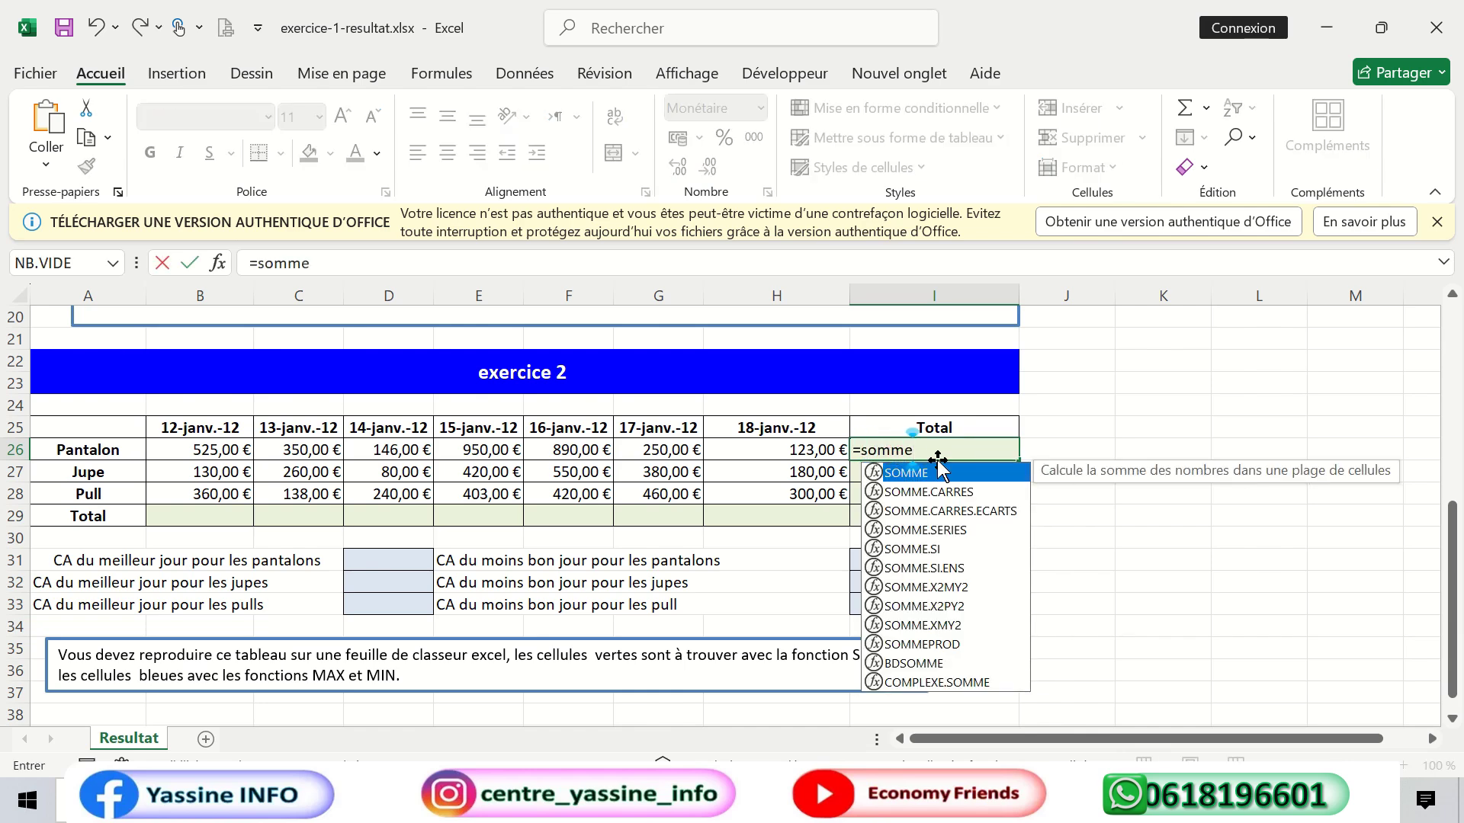
double_click(940, 478)
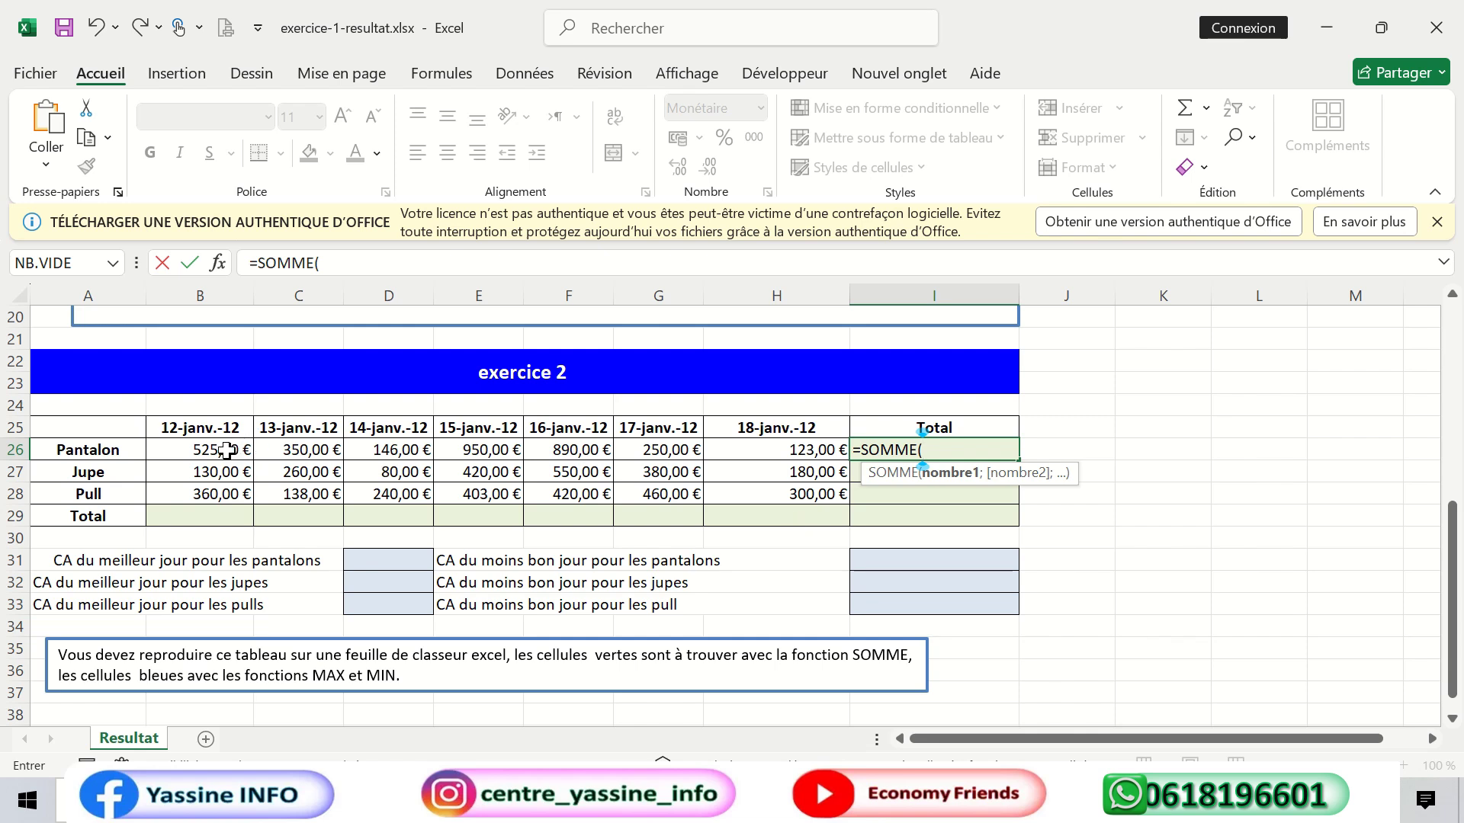
left_click_drag(226, 450, 758, 452)
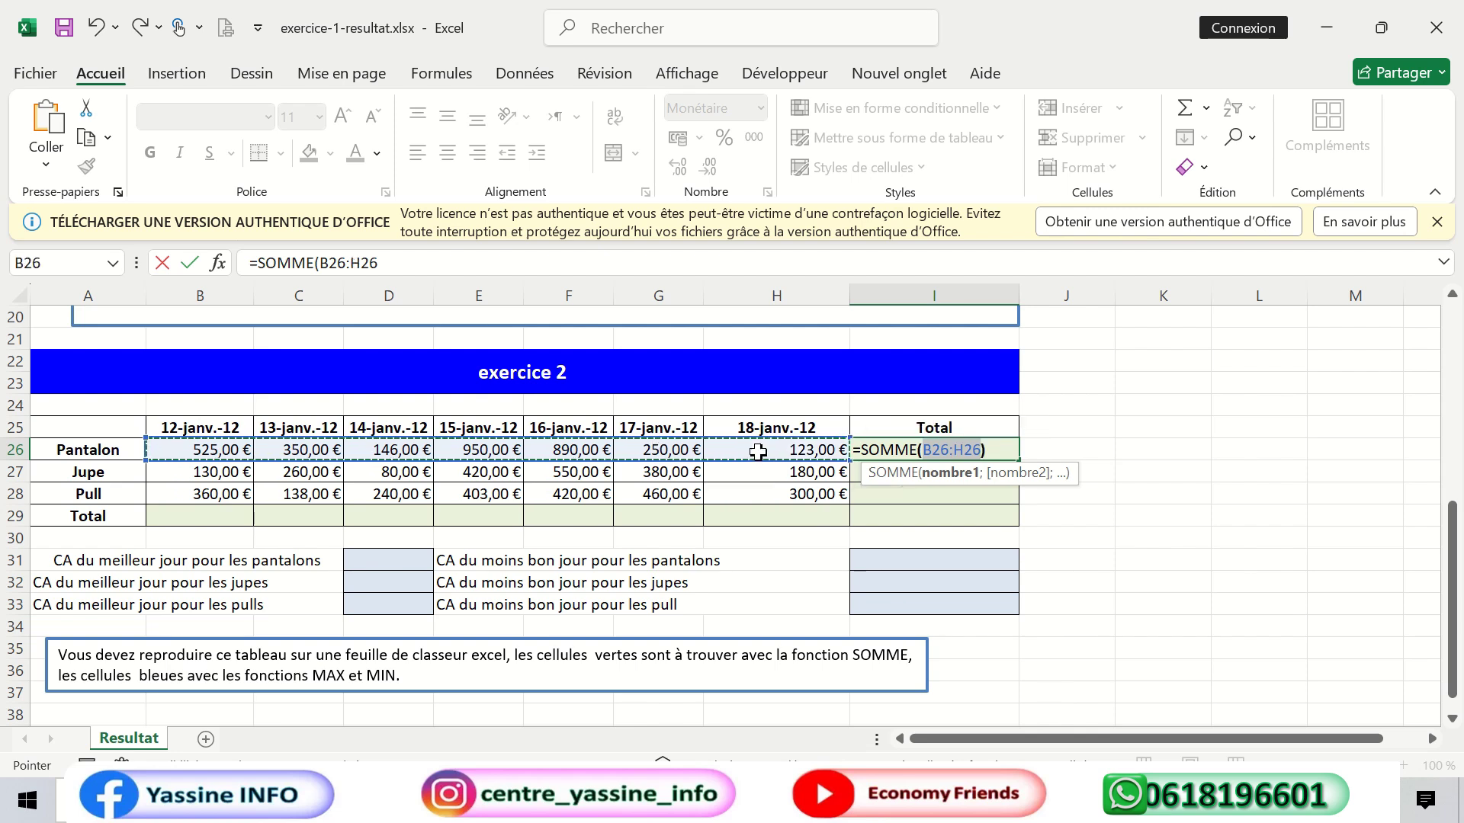
key("Return")
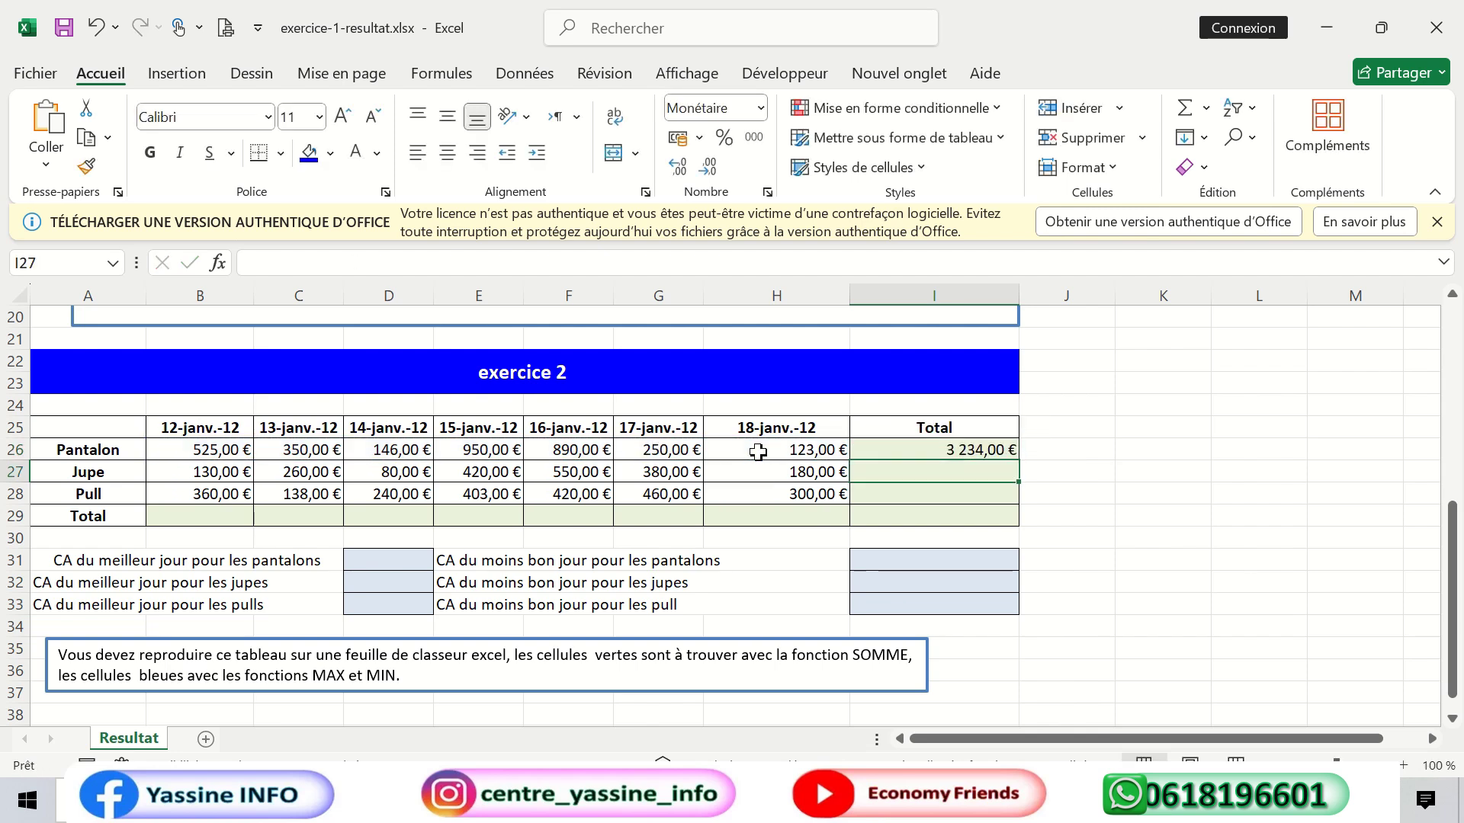
left_click(947, 445)
left_click_drag(1020, 459, 1017, 523)
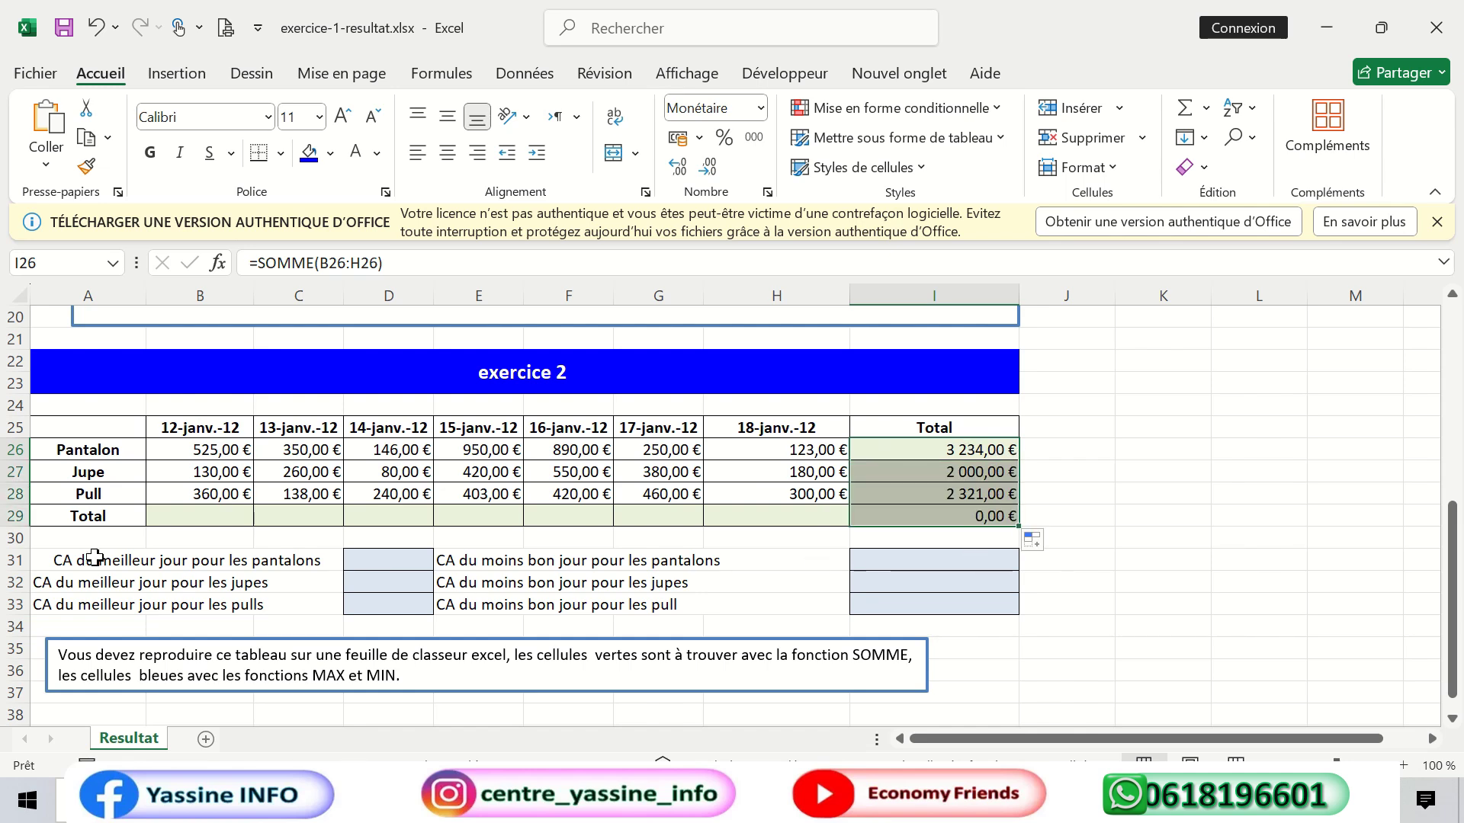
left_click(186, 518)
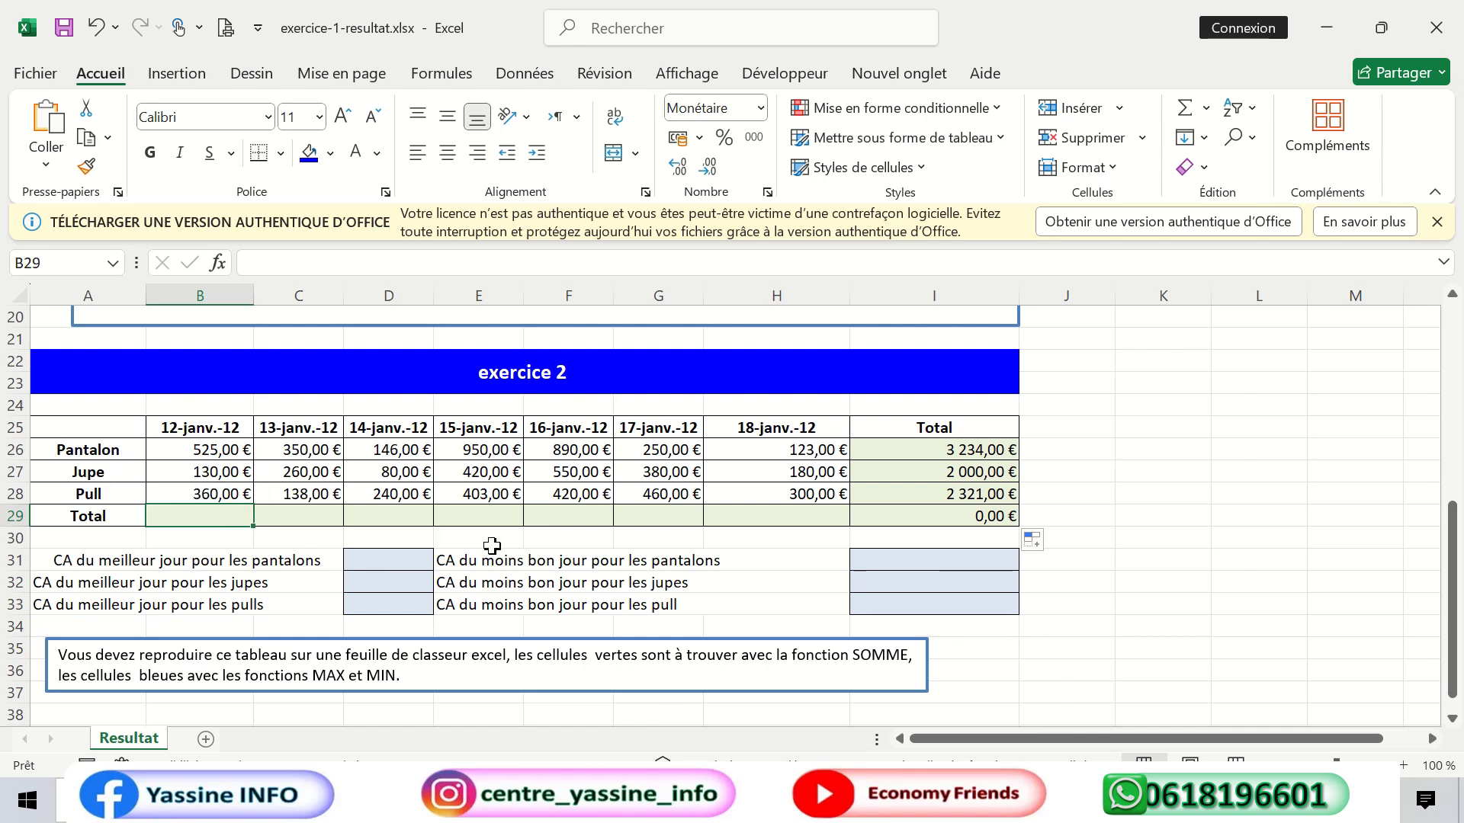
type("=")
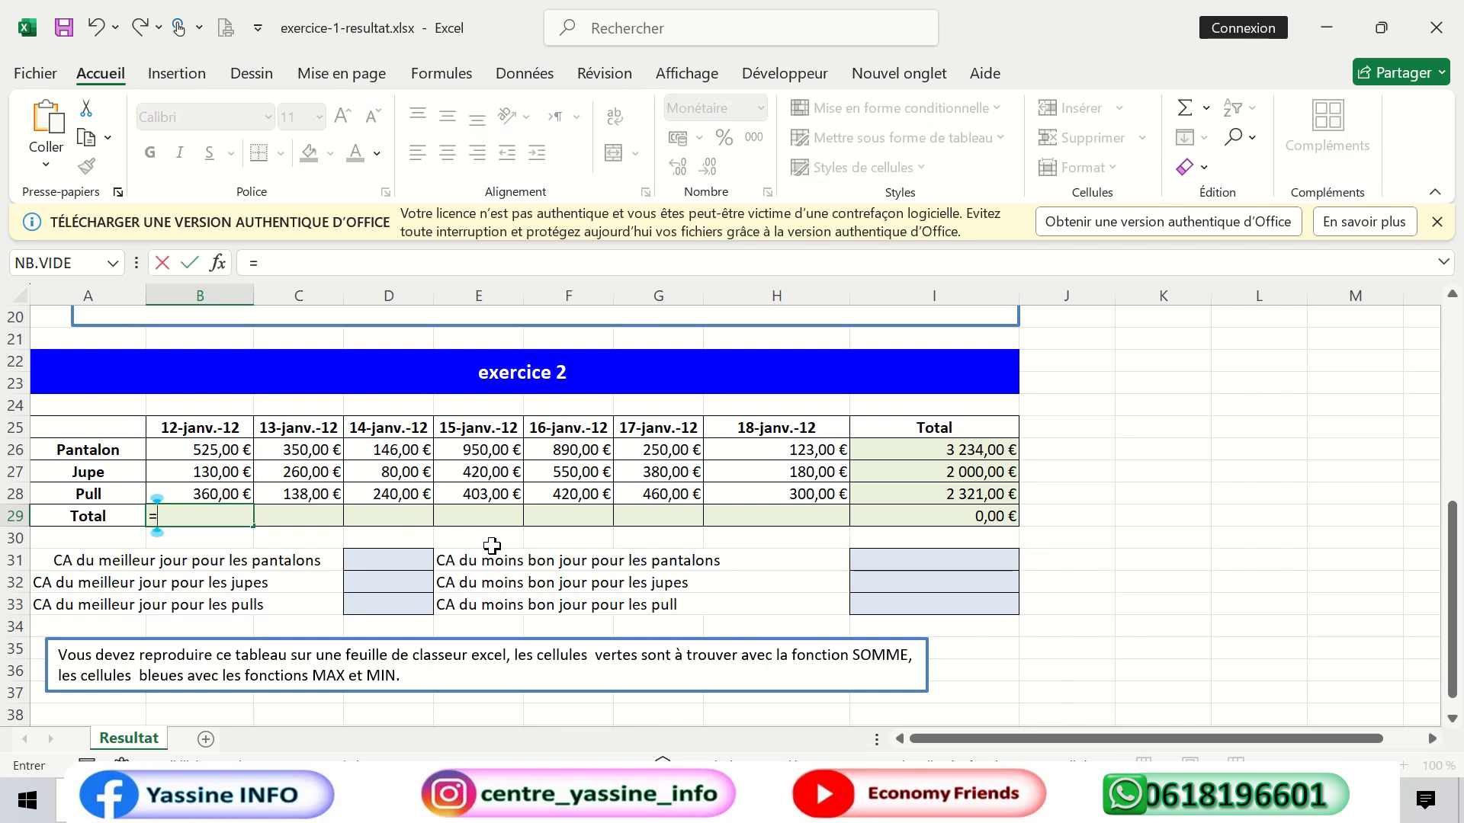
type("somme")
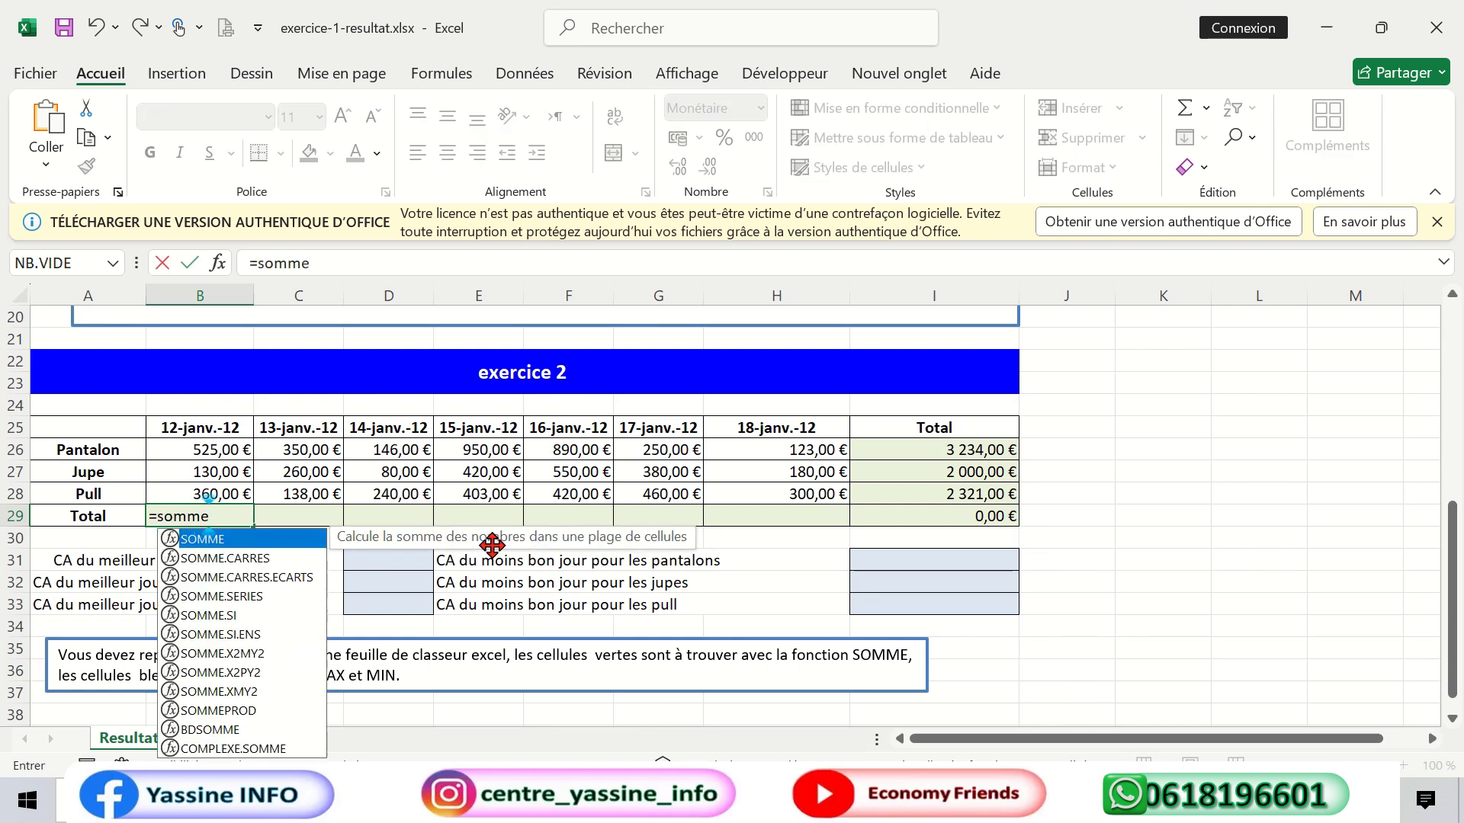
double_click(270, 543)
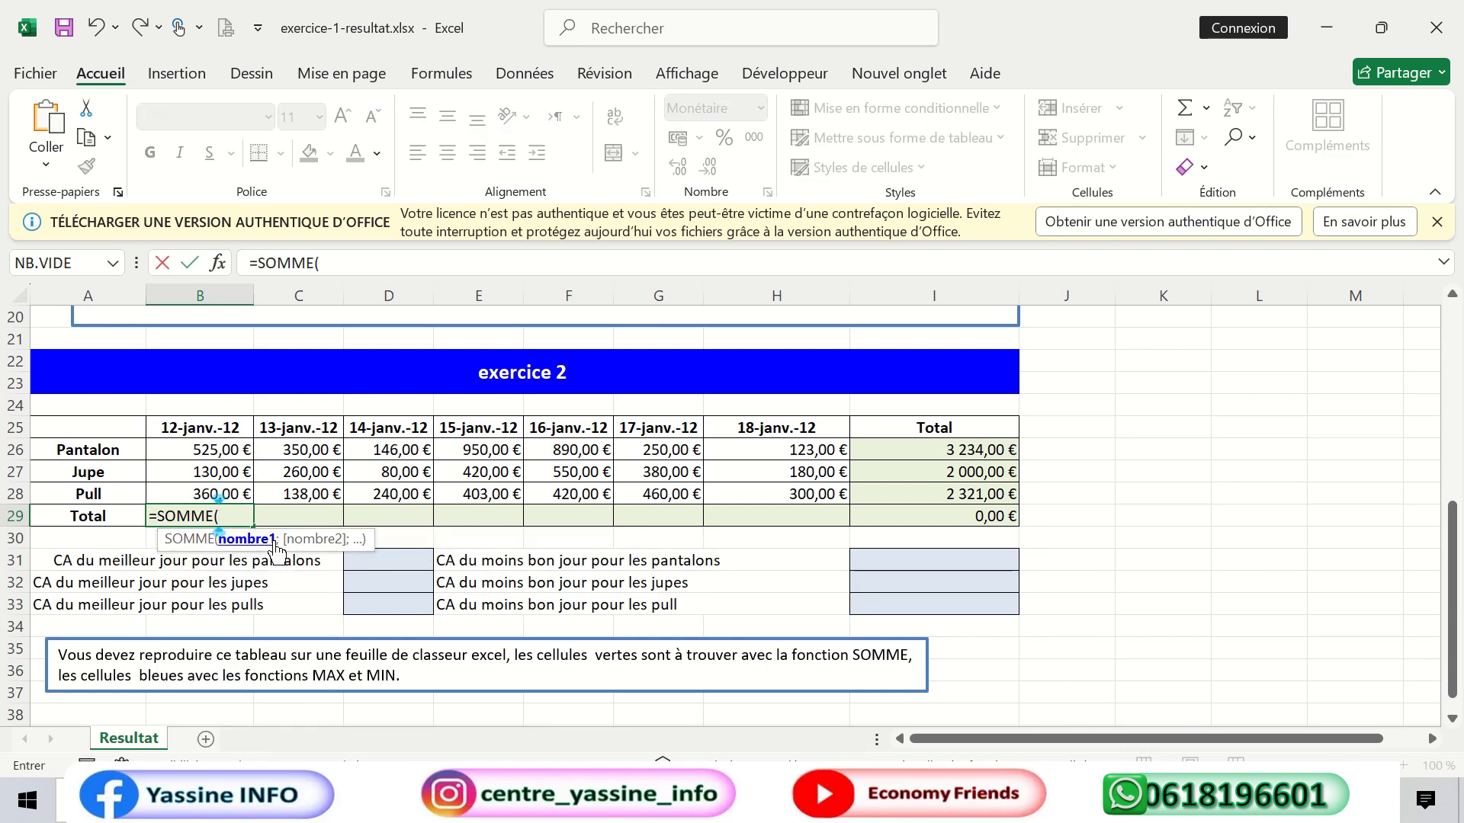
key("BackSpace")
key("Escape")
key("Escape")
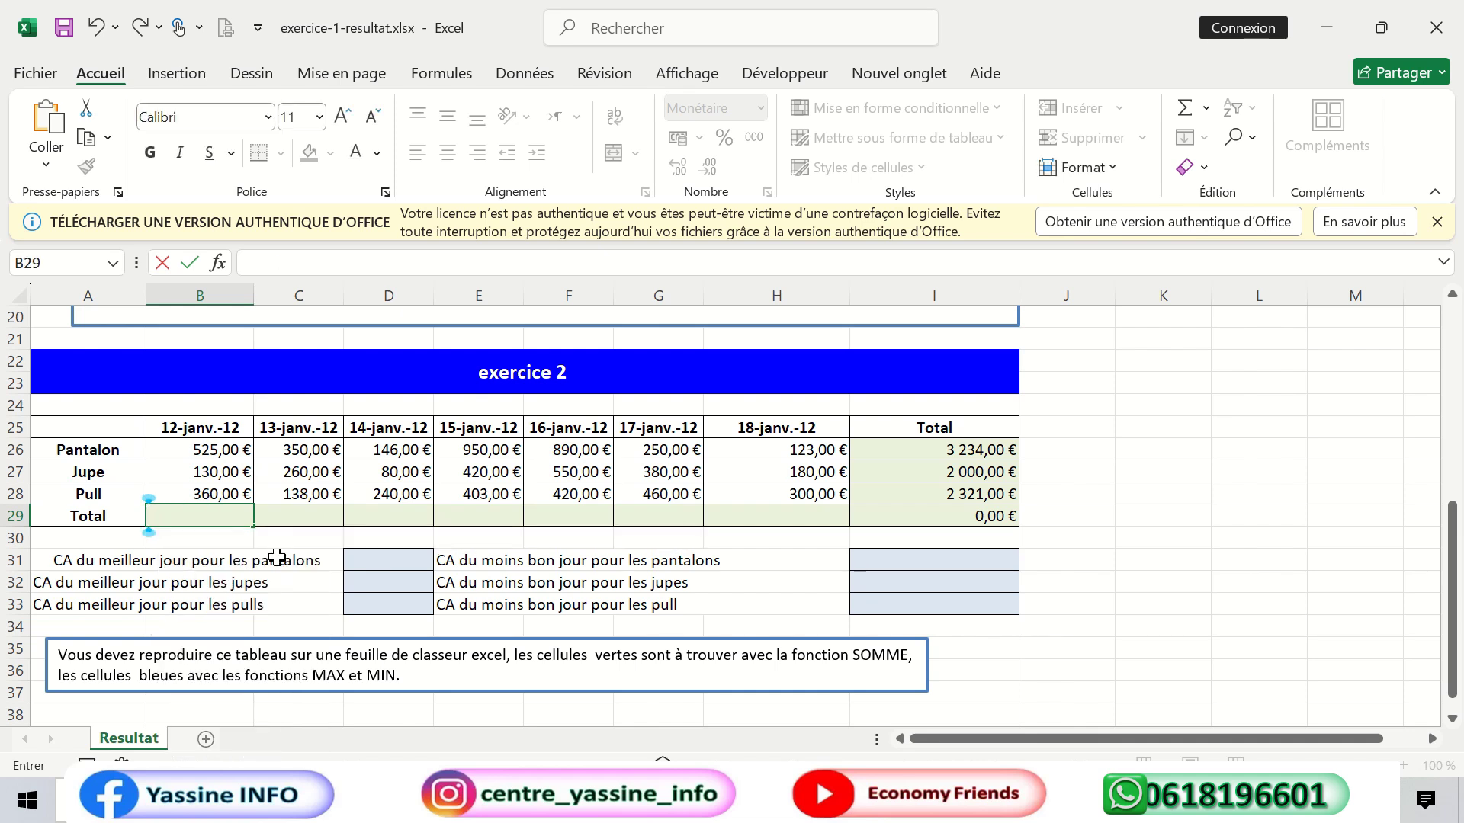
left_click(270, 550)
Insert the automatic sum =SOMME(B26:B28) in B29 and fill it across the Total row to H29.
left_click(219, 516)
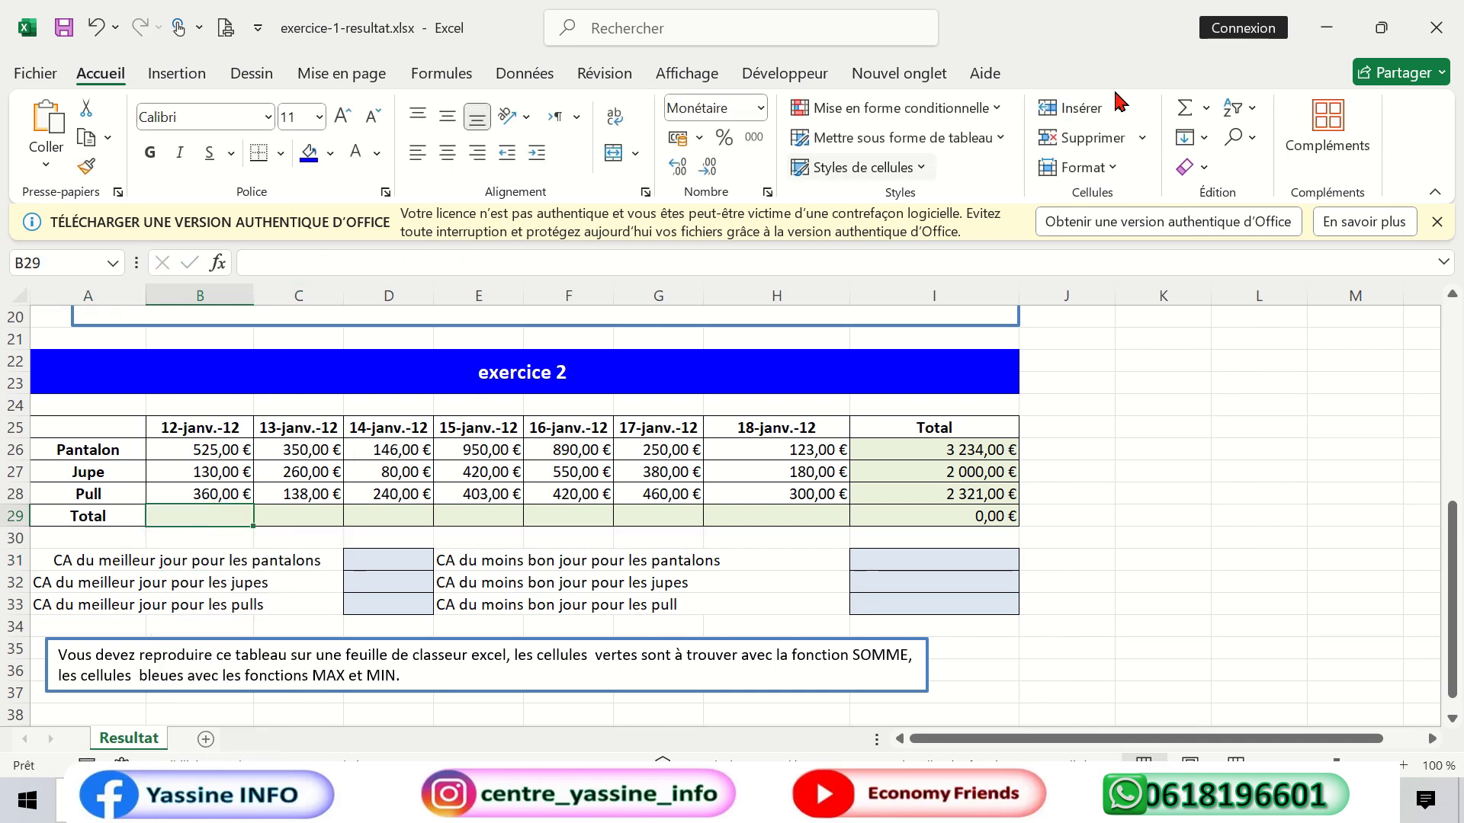
left_click(1186, 107)
key("Return")
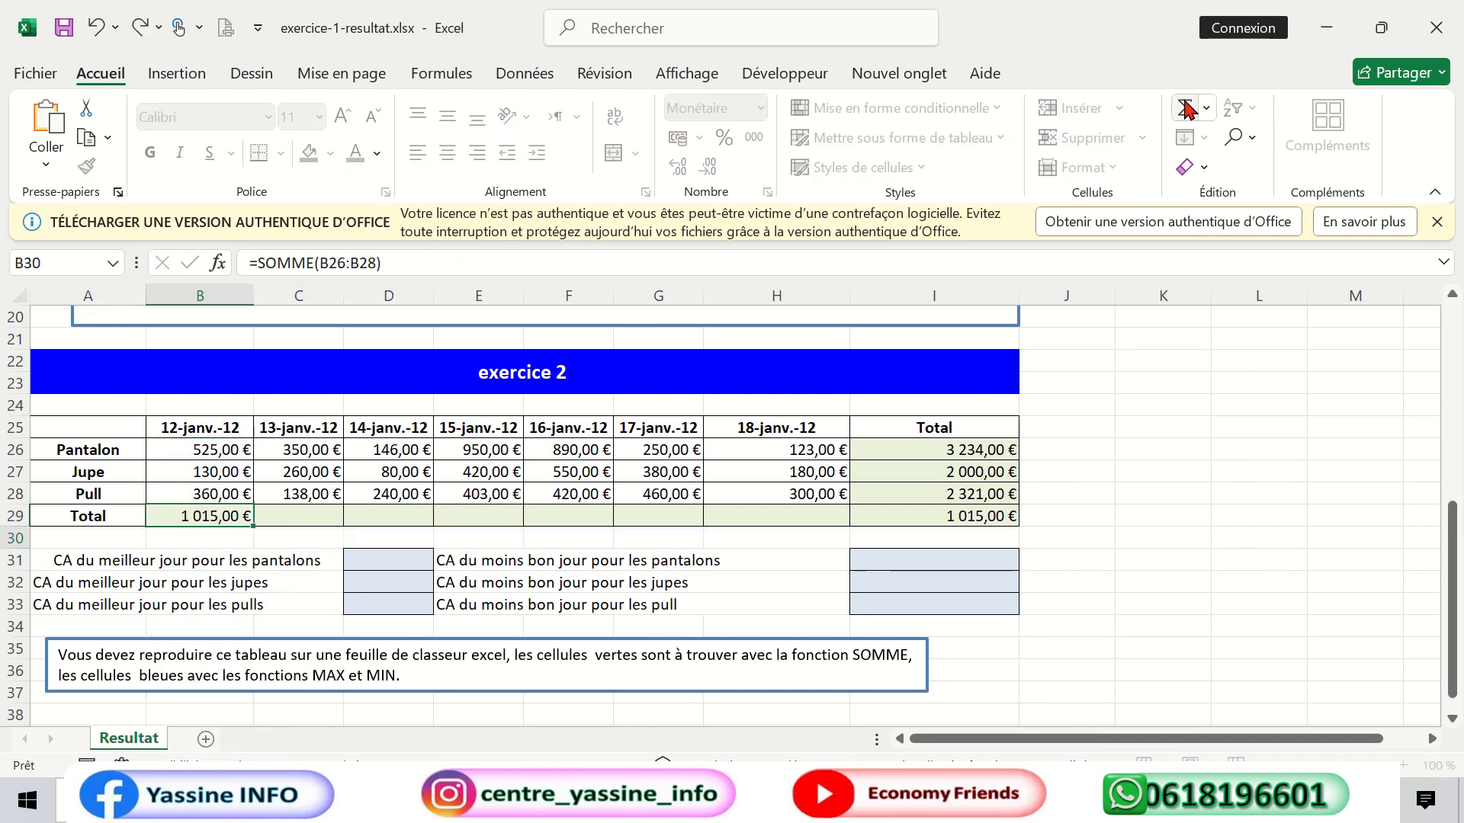
left_click(195, 514)
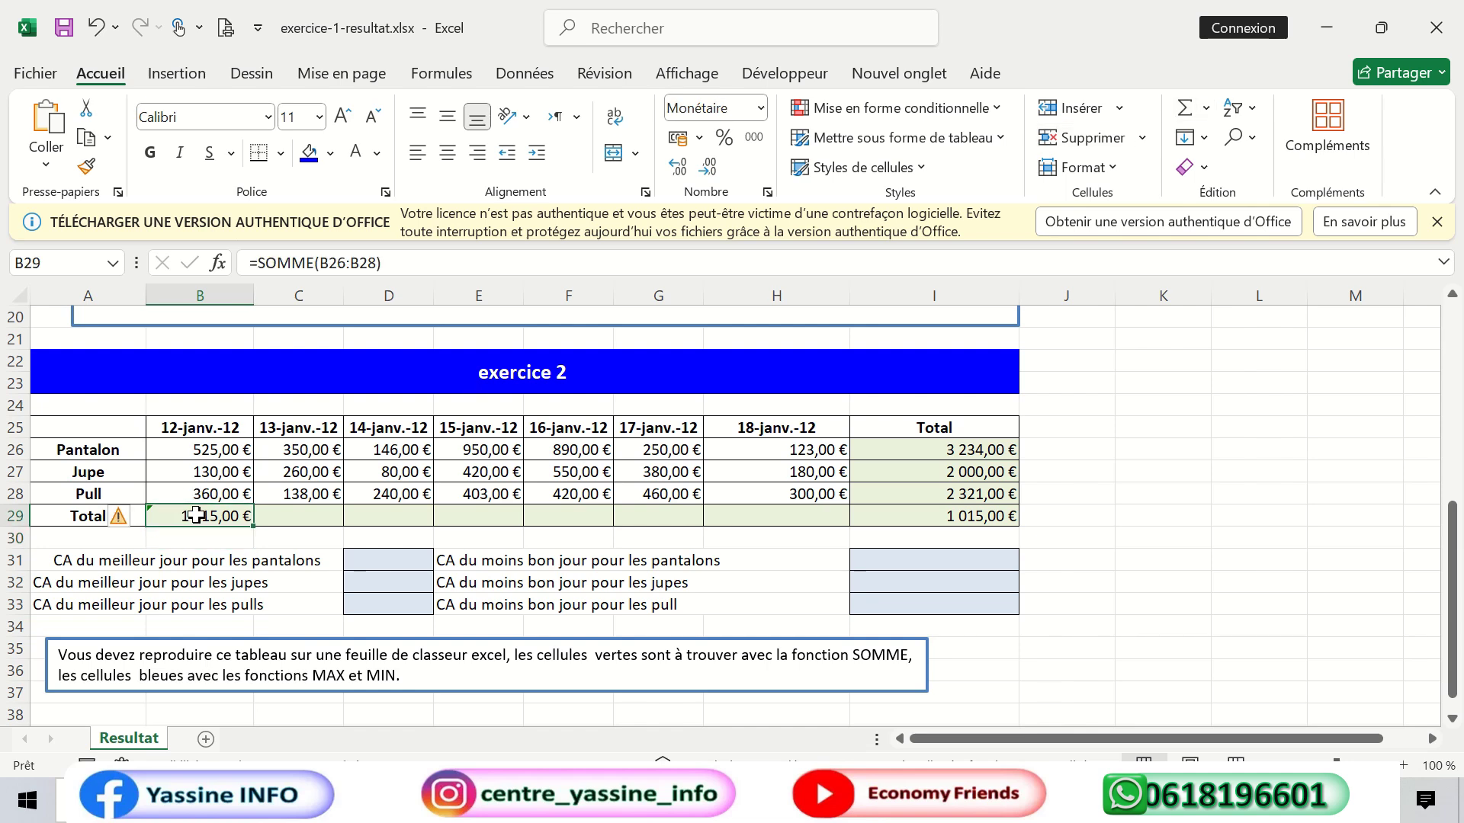
left_click_drag(249, 526, 796, 526)
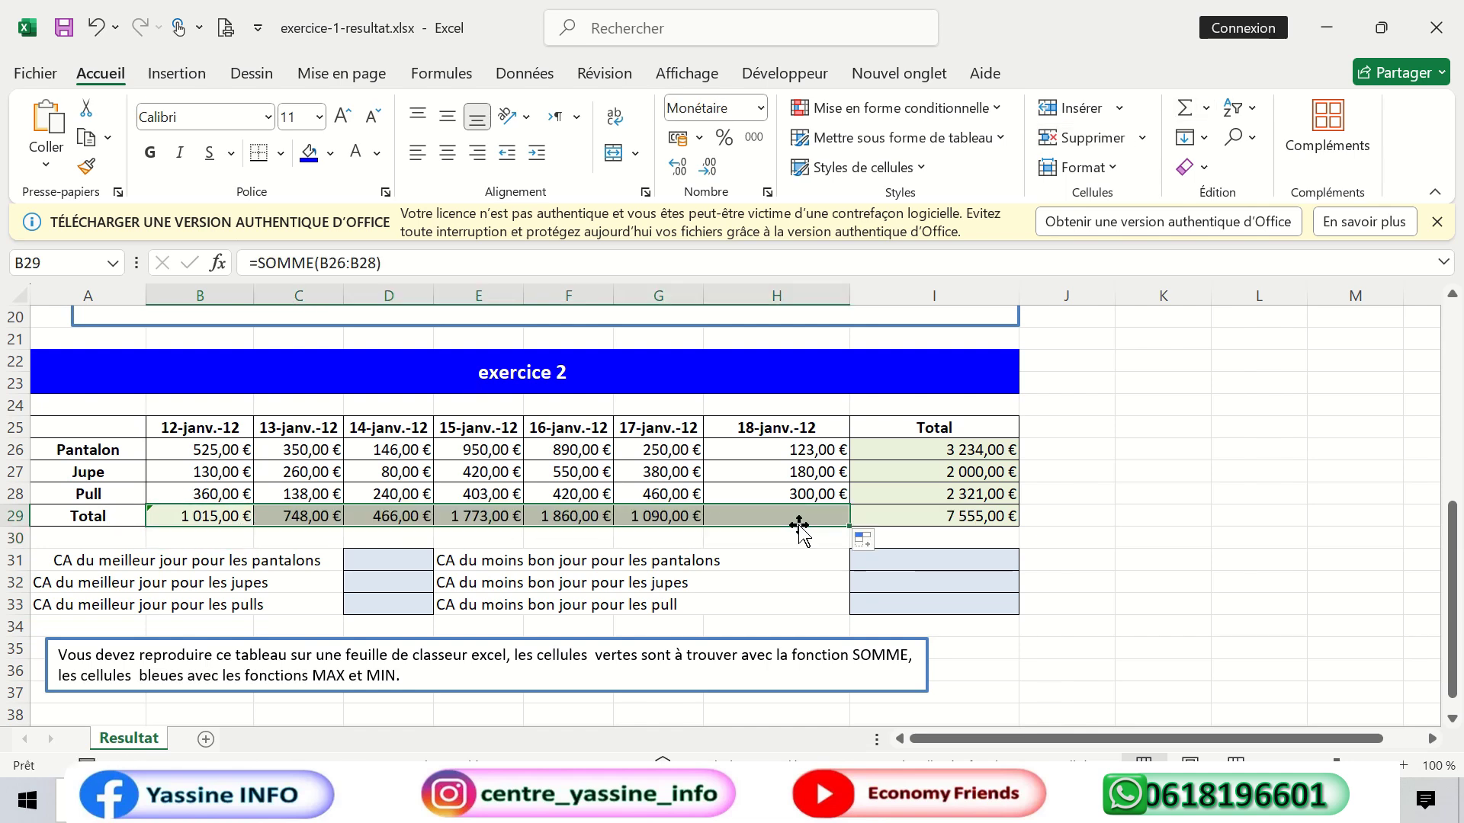
Enter the formula =MAX(B26:H26) in D31 for the best day's revenue for "pantalons".
left_click(1105, 536)
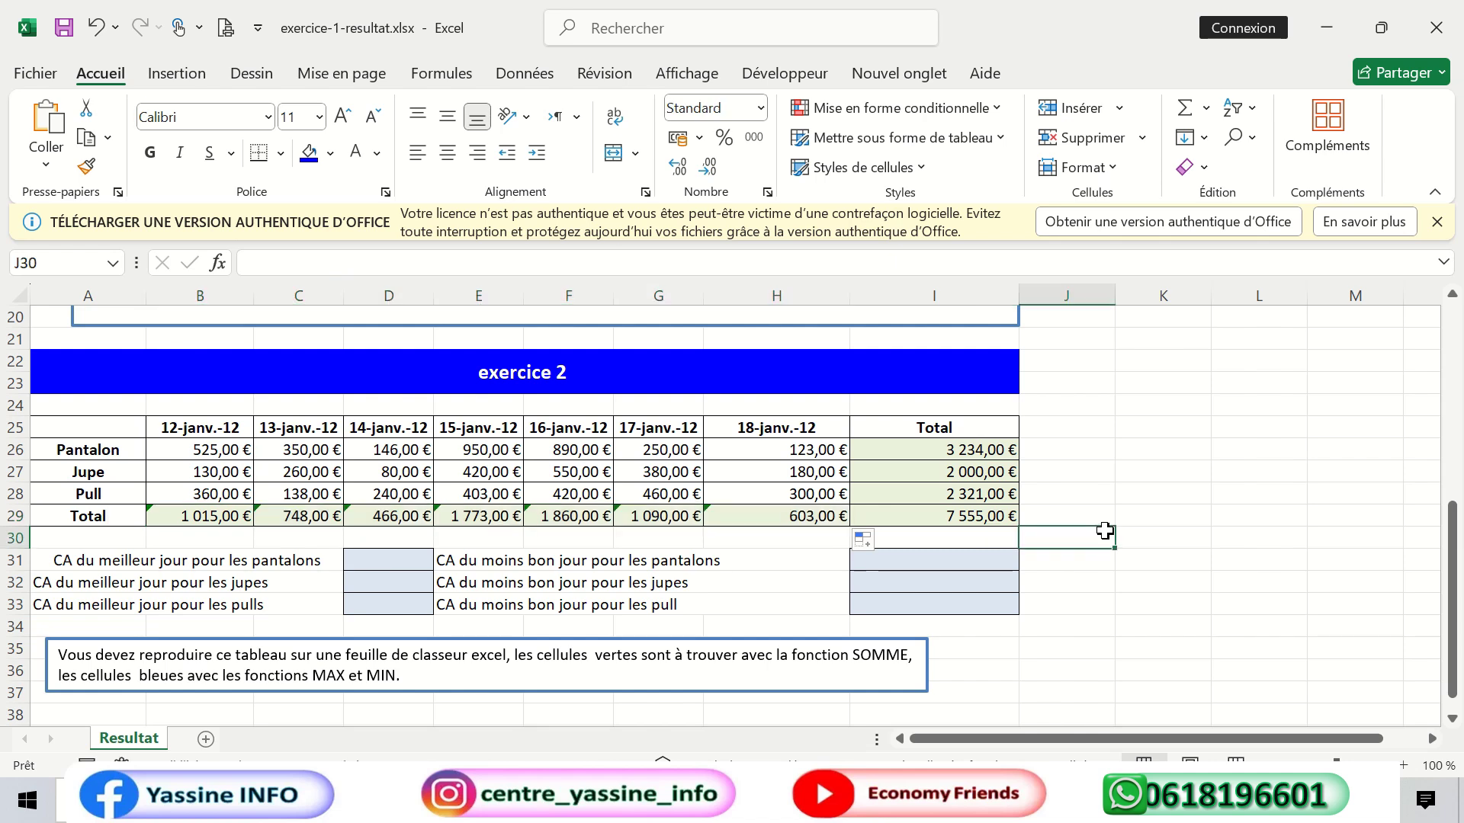
scroll(743, 591, "down", 2)
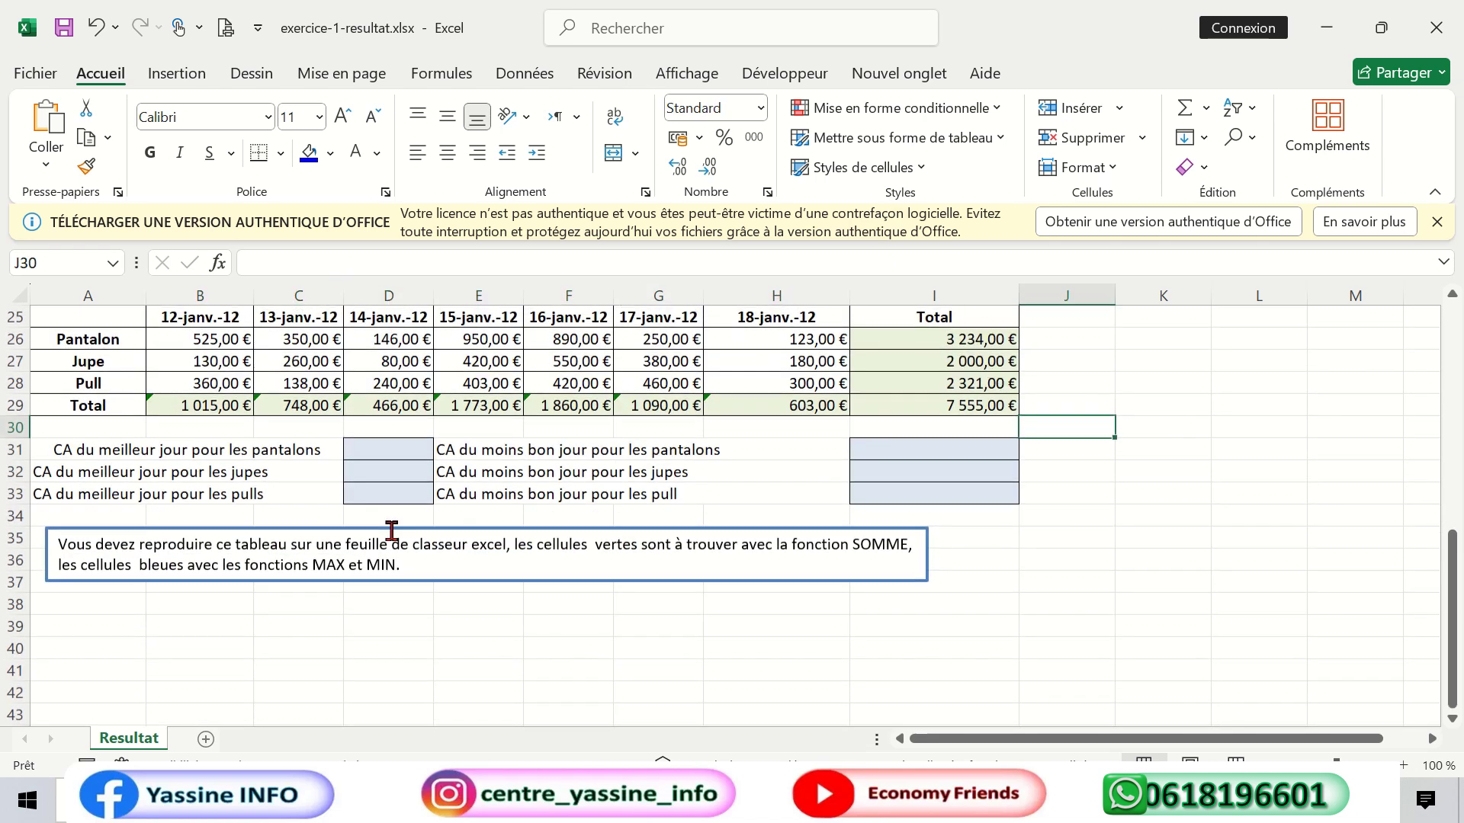
scroll(420, 510, "up", 1)
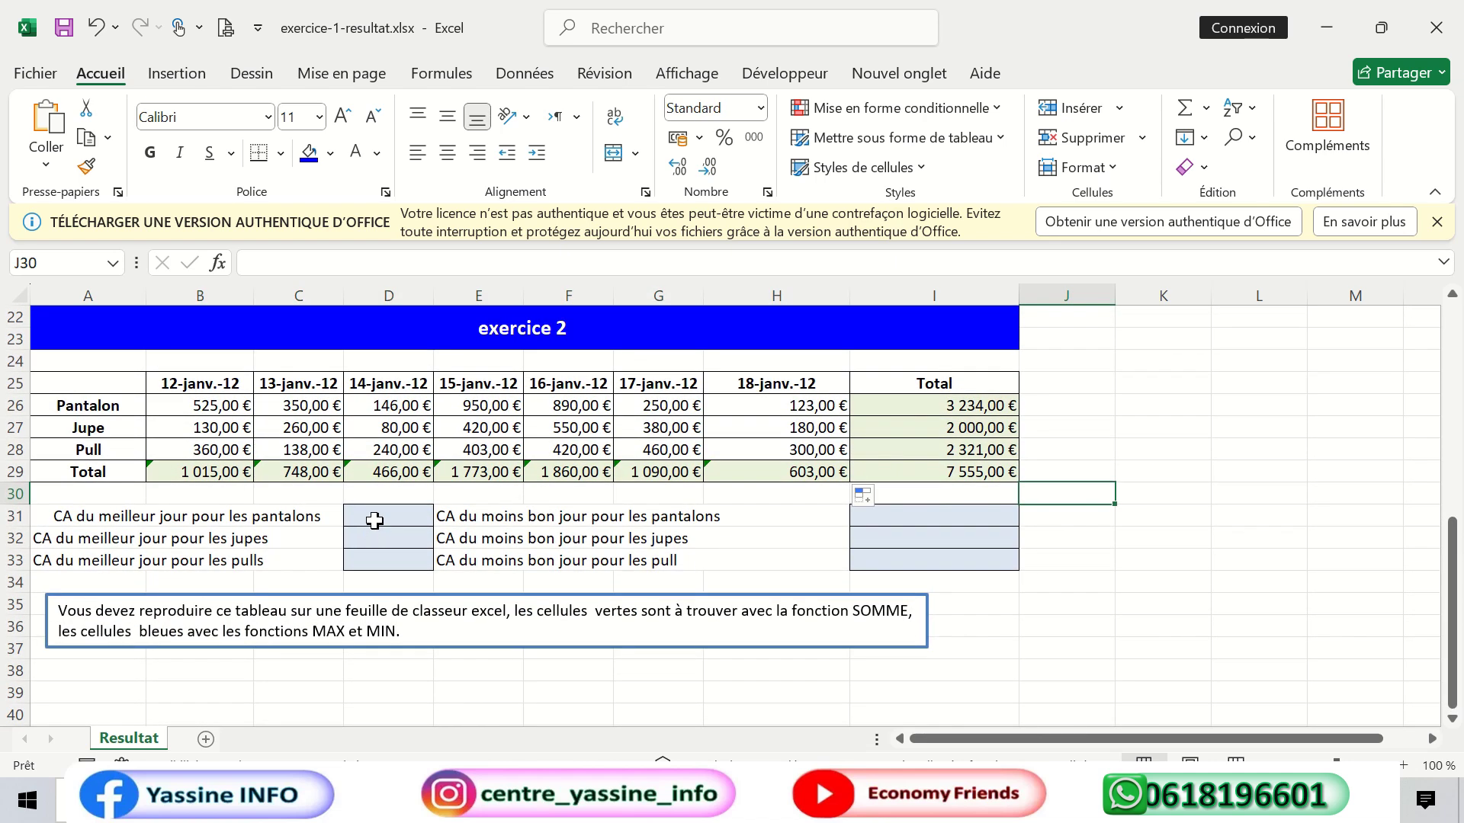
left_click(374, 521)
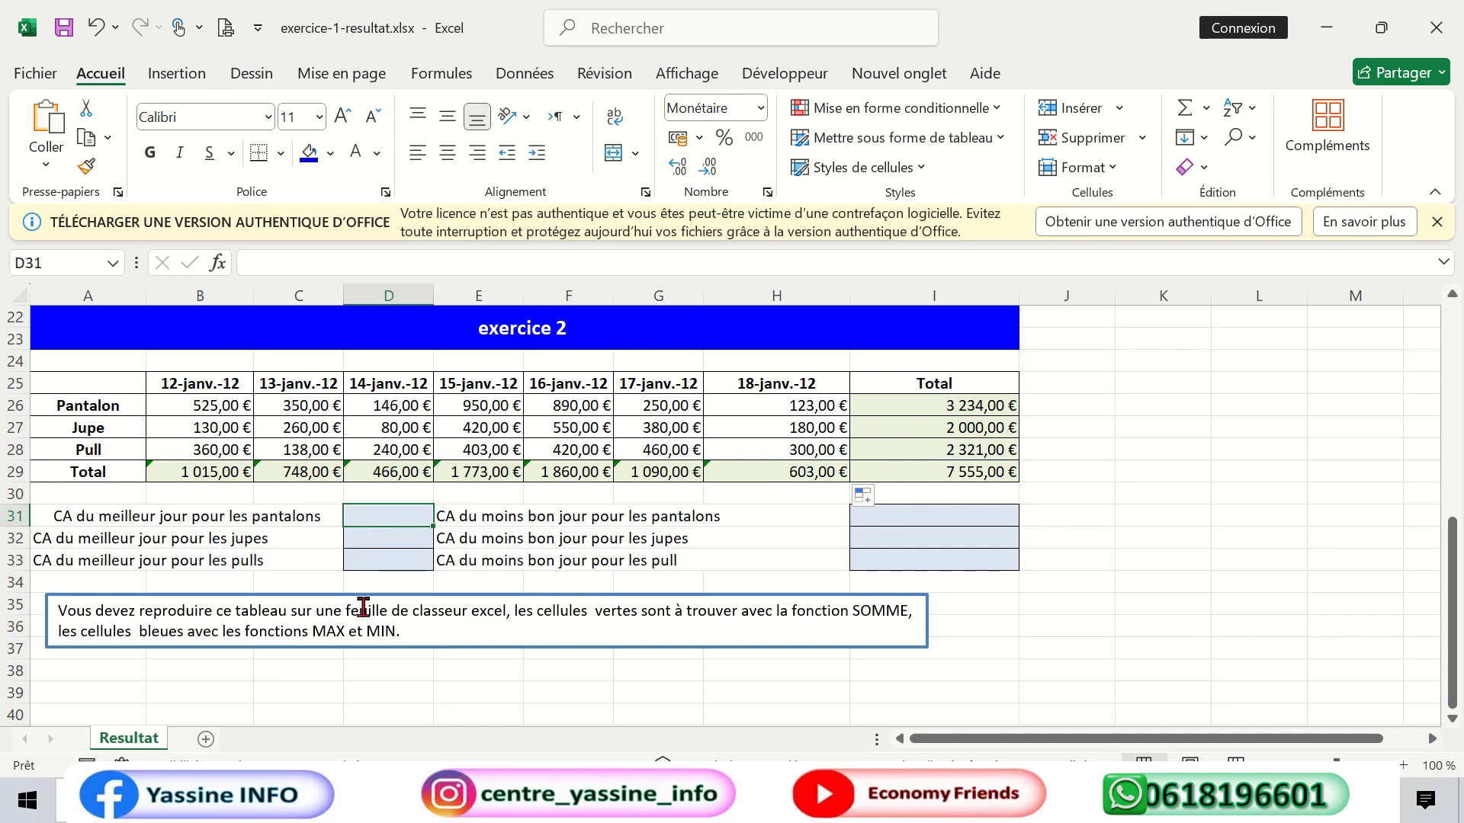
scroll(76, 525, "up", 7)
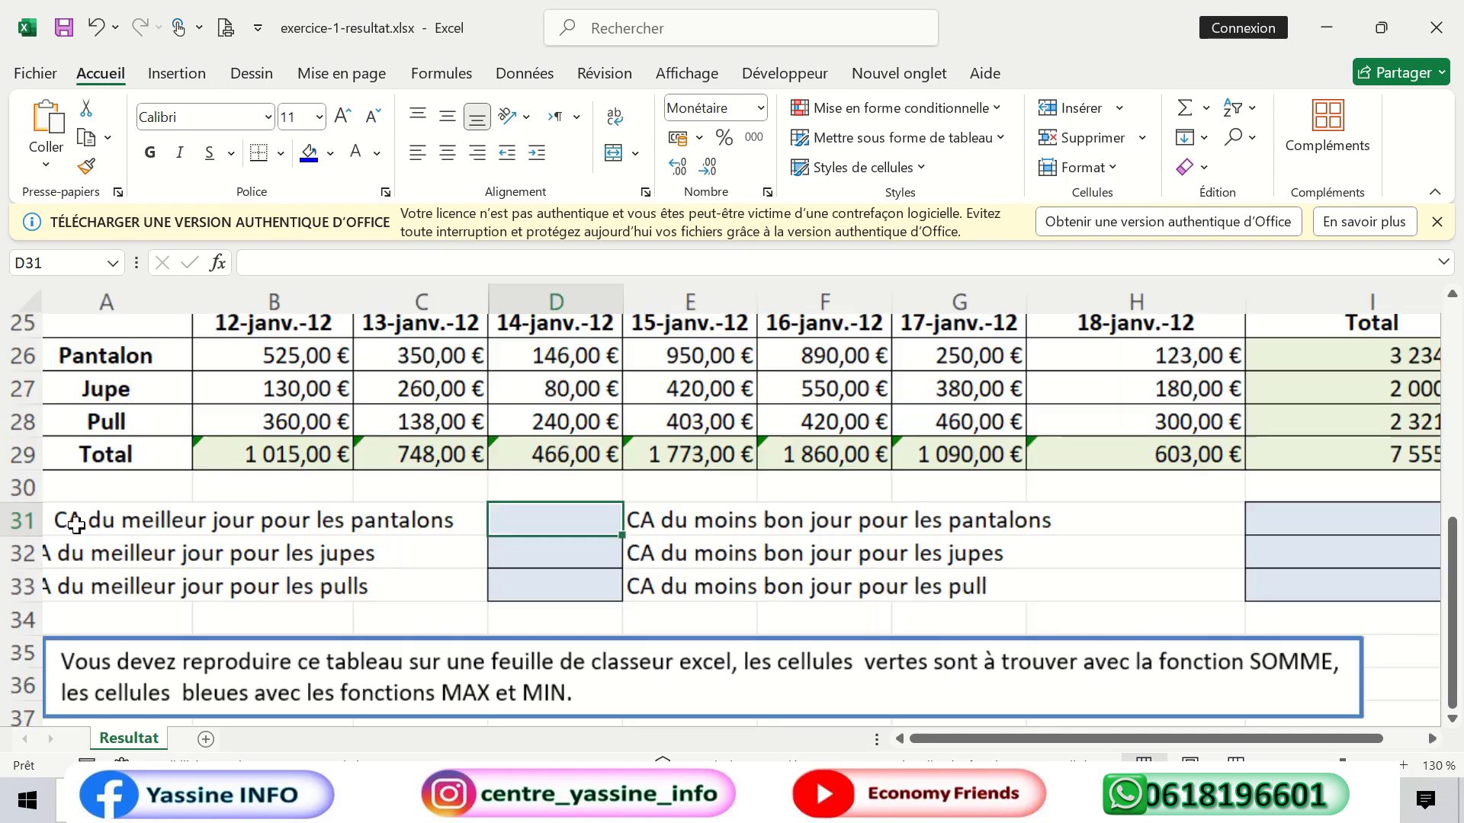
scroll(76, 524, "down", 6)
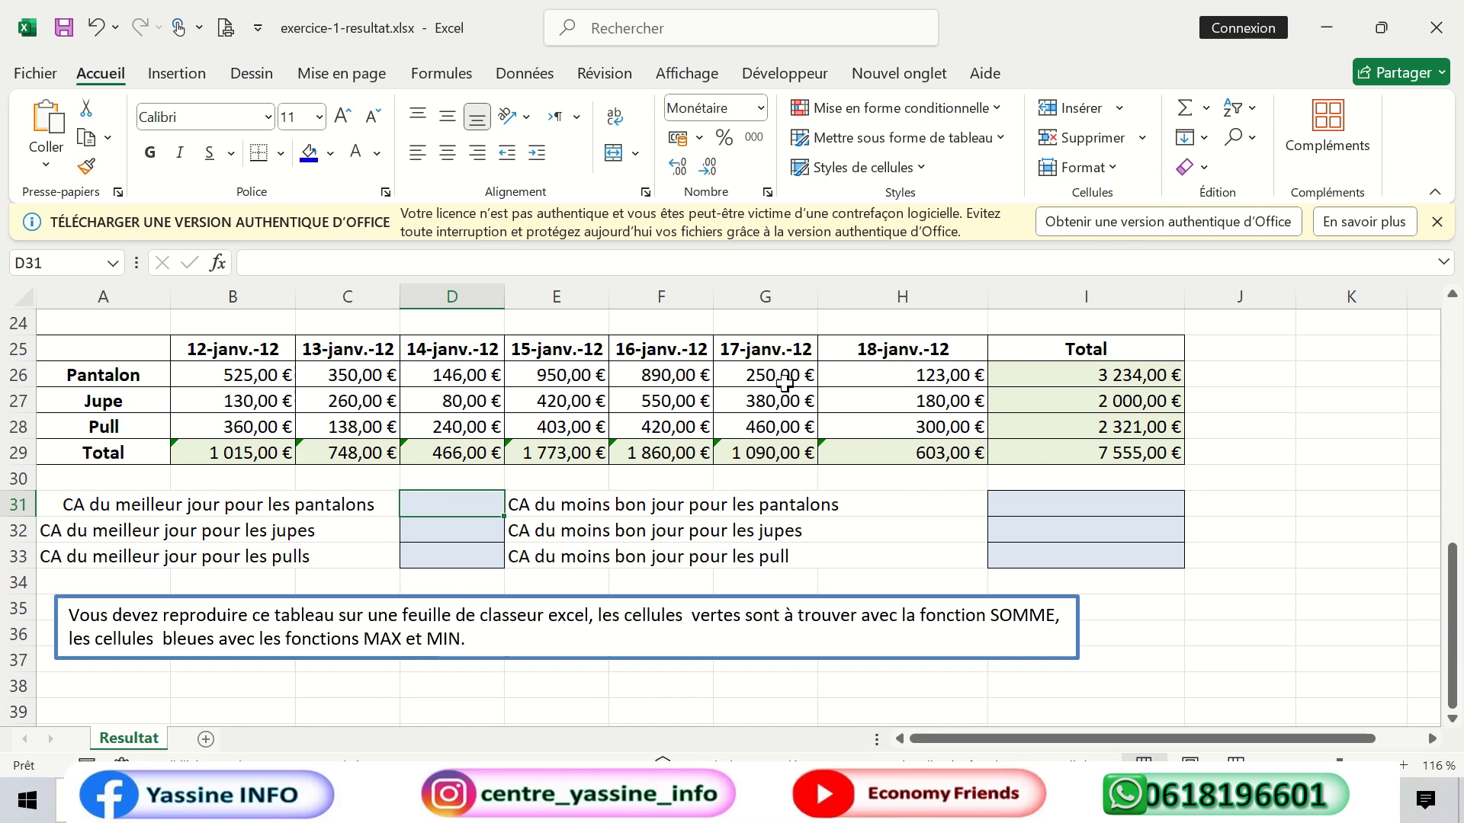
type("=")
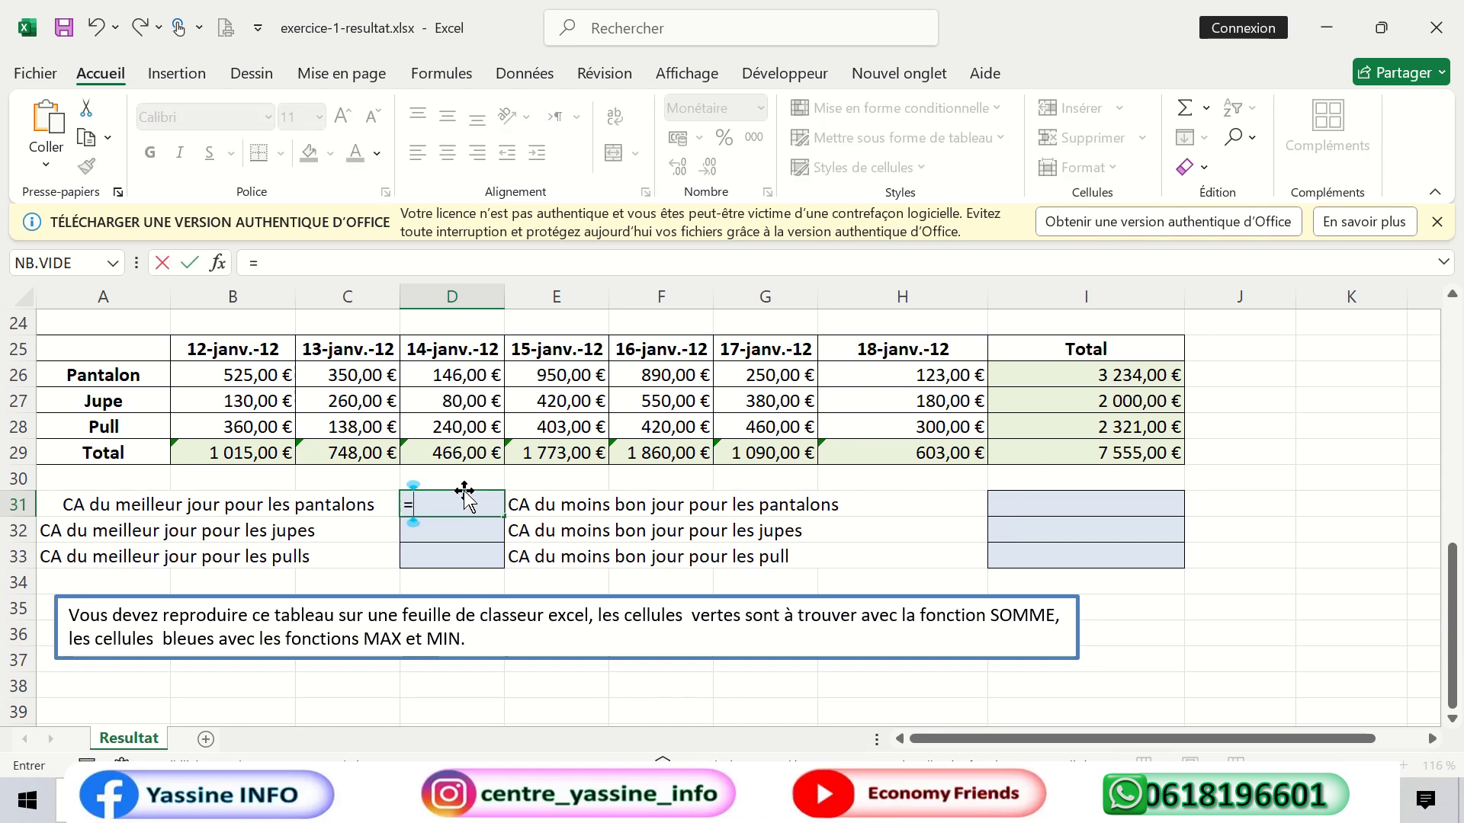
type("ù")
key("BackSpace")
type("max")
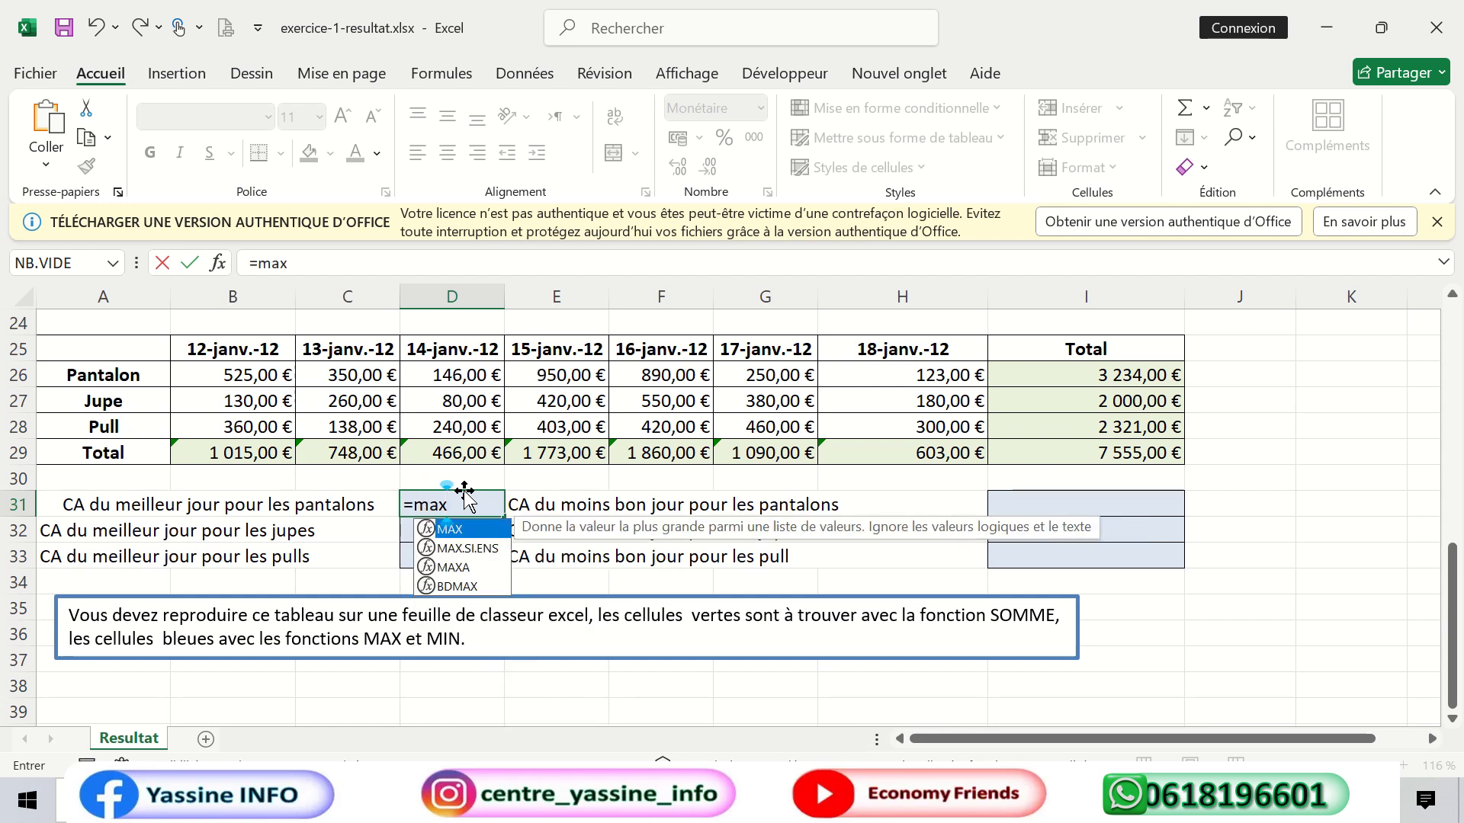
double_click(475, 531)
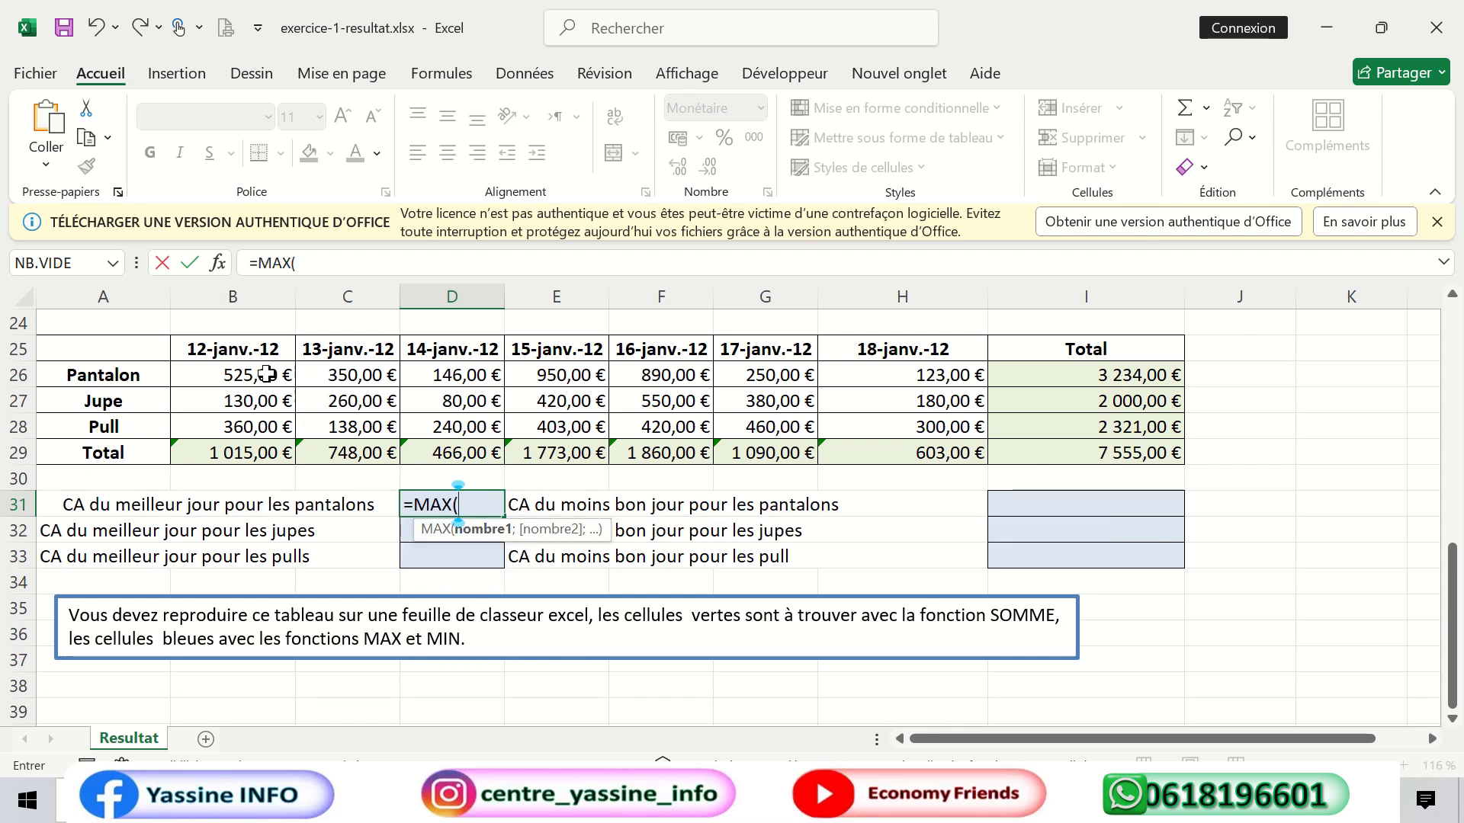
left_click_drag(266, 375, 885, 378)
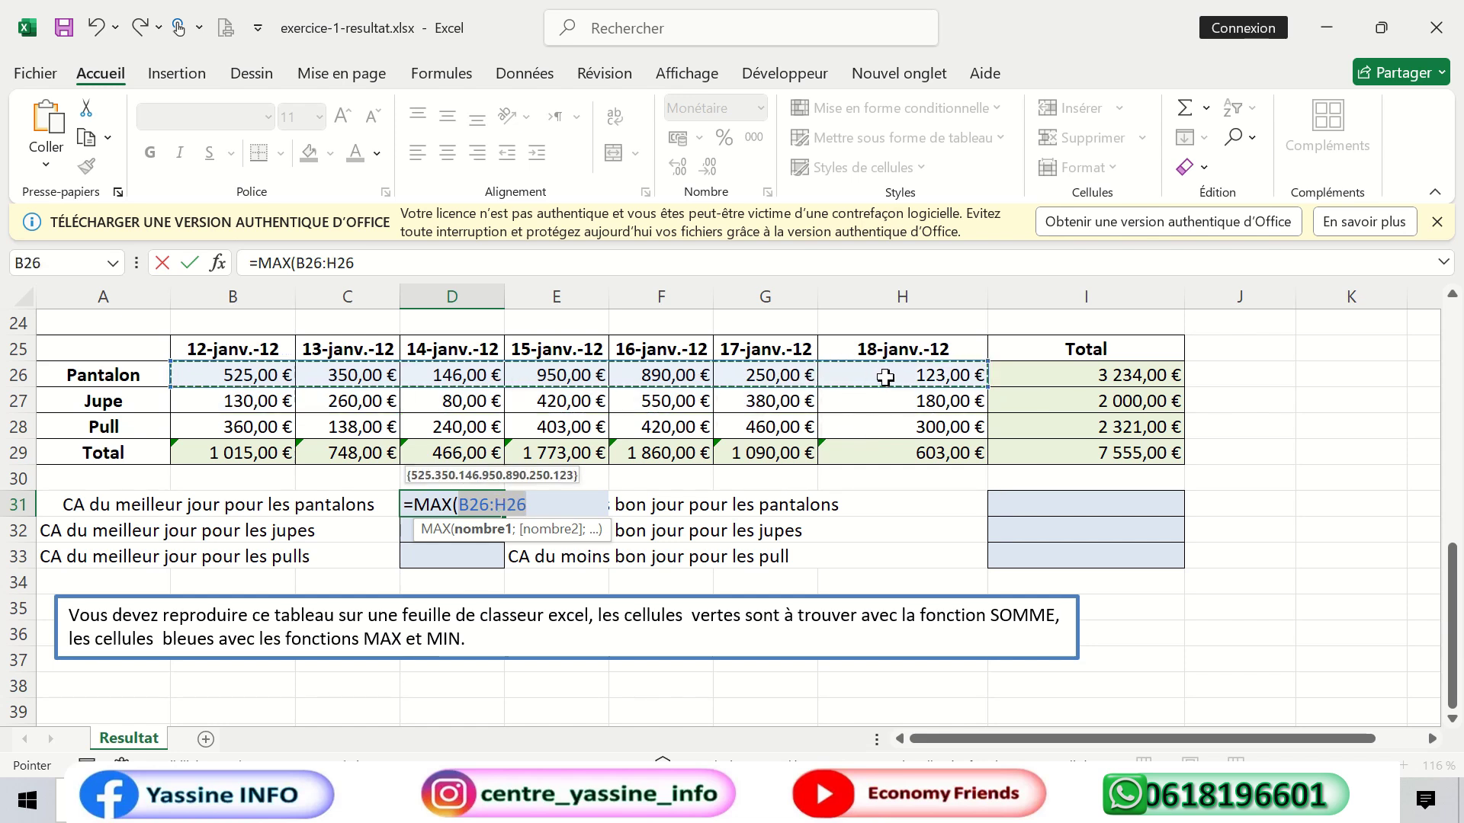
type(")")
key("Return")
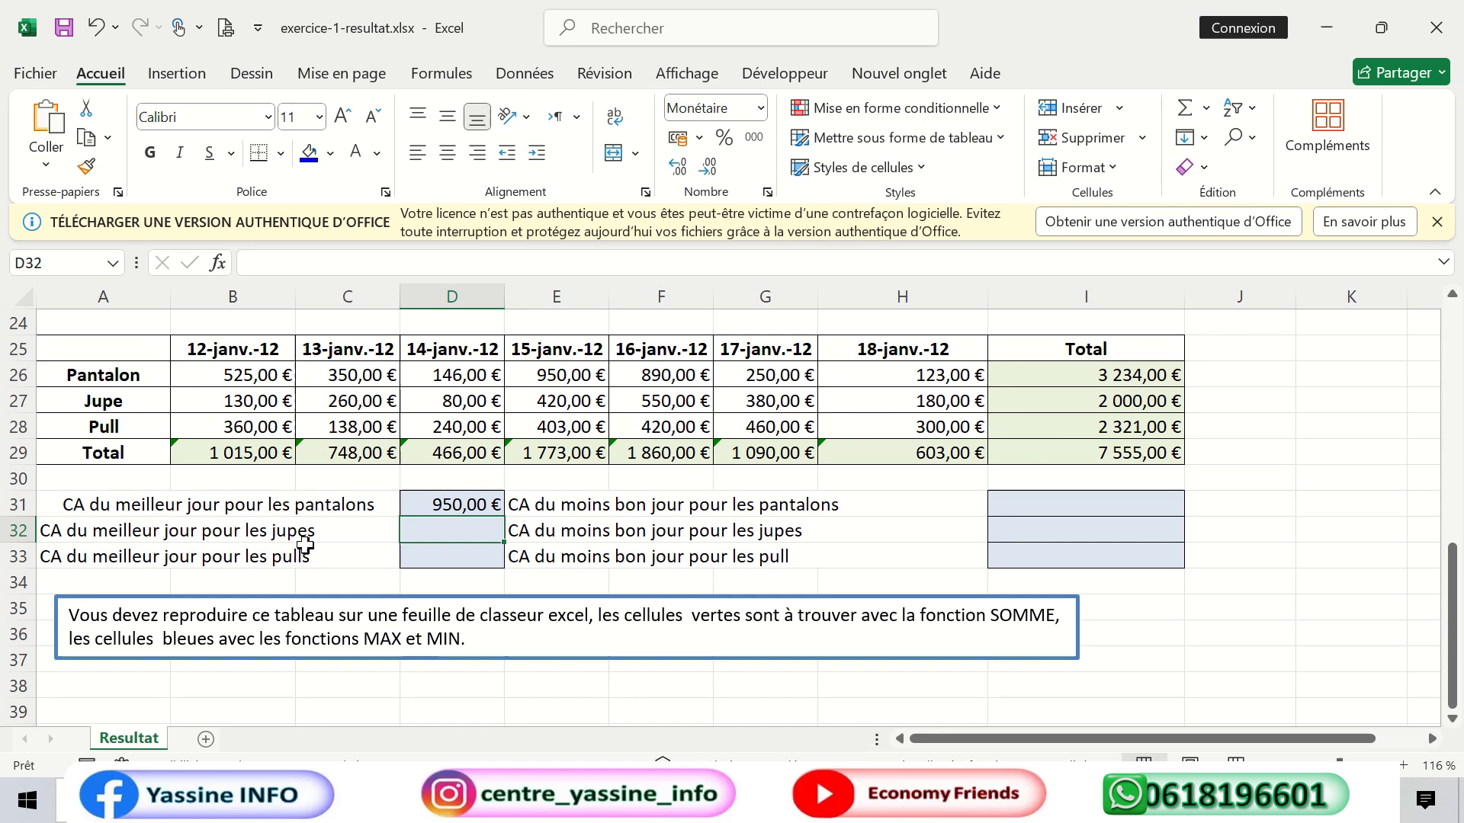
Enter the formula =MAX(B27:H27) in D32 for the best day's revenue for "jupes".
left_click(253, 391)
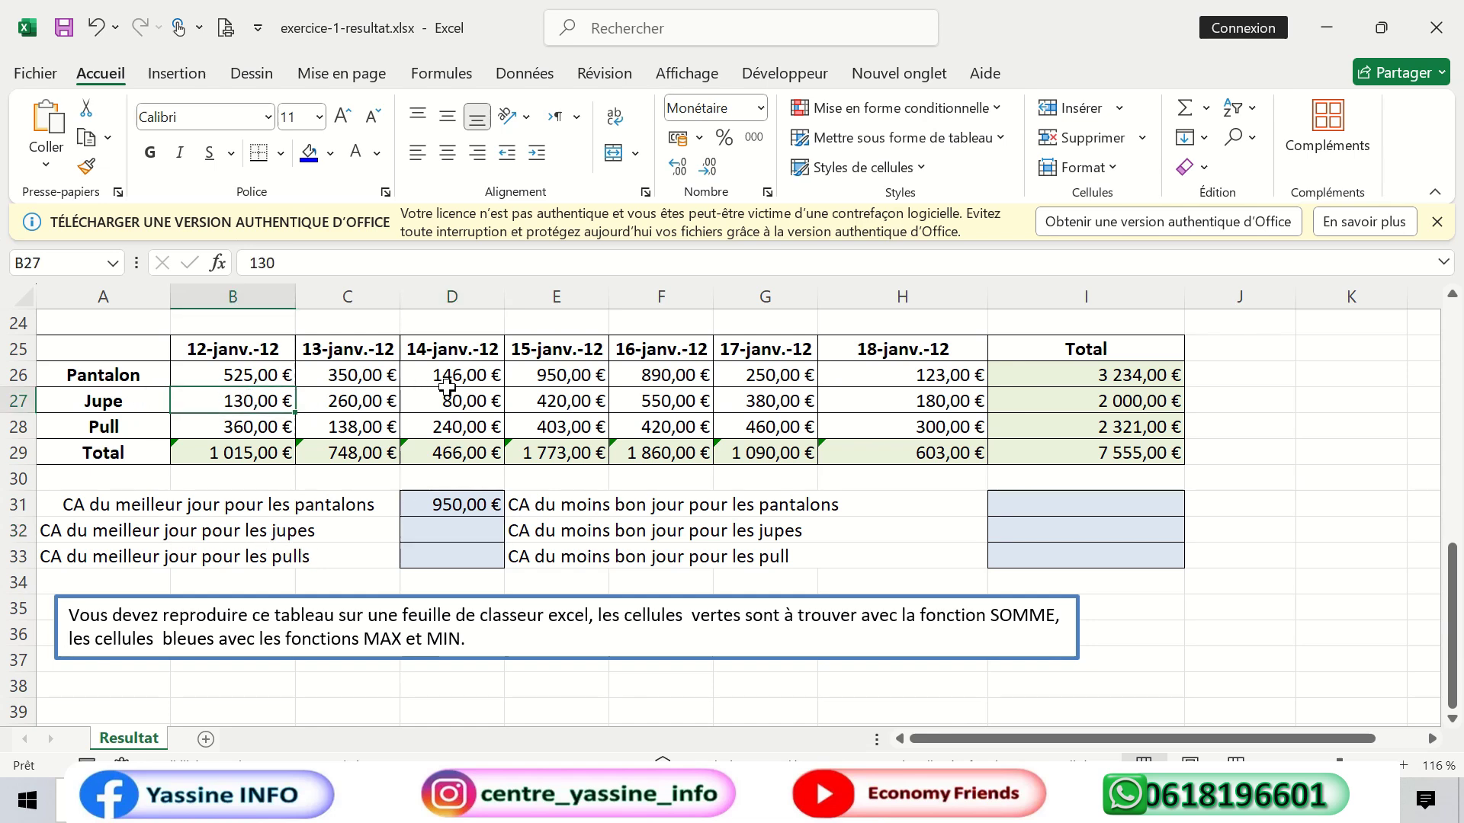
left_click(446, 527)
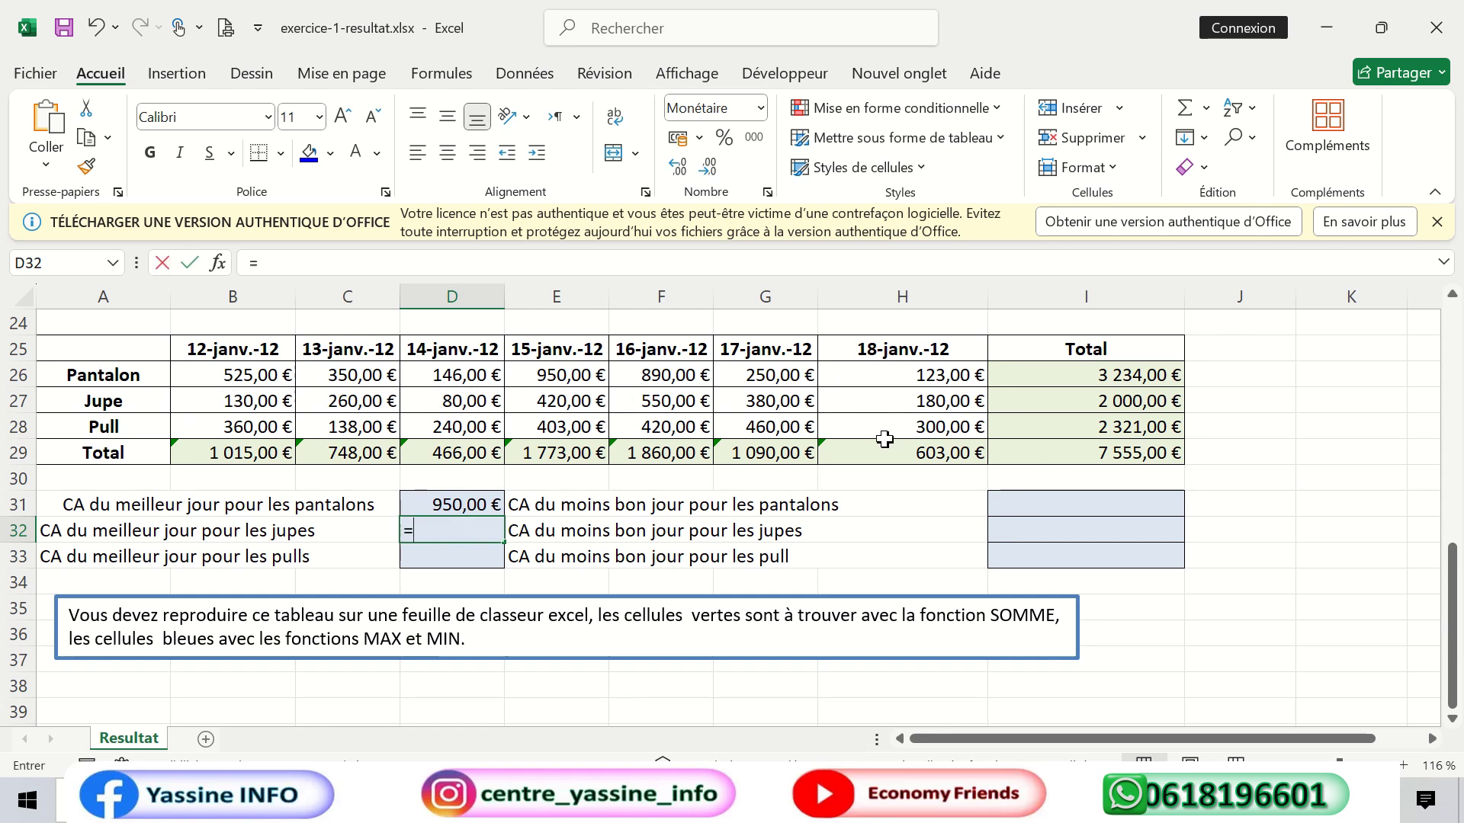
type("=max")
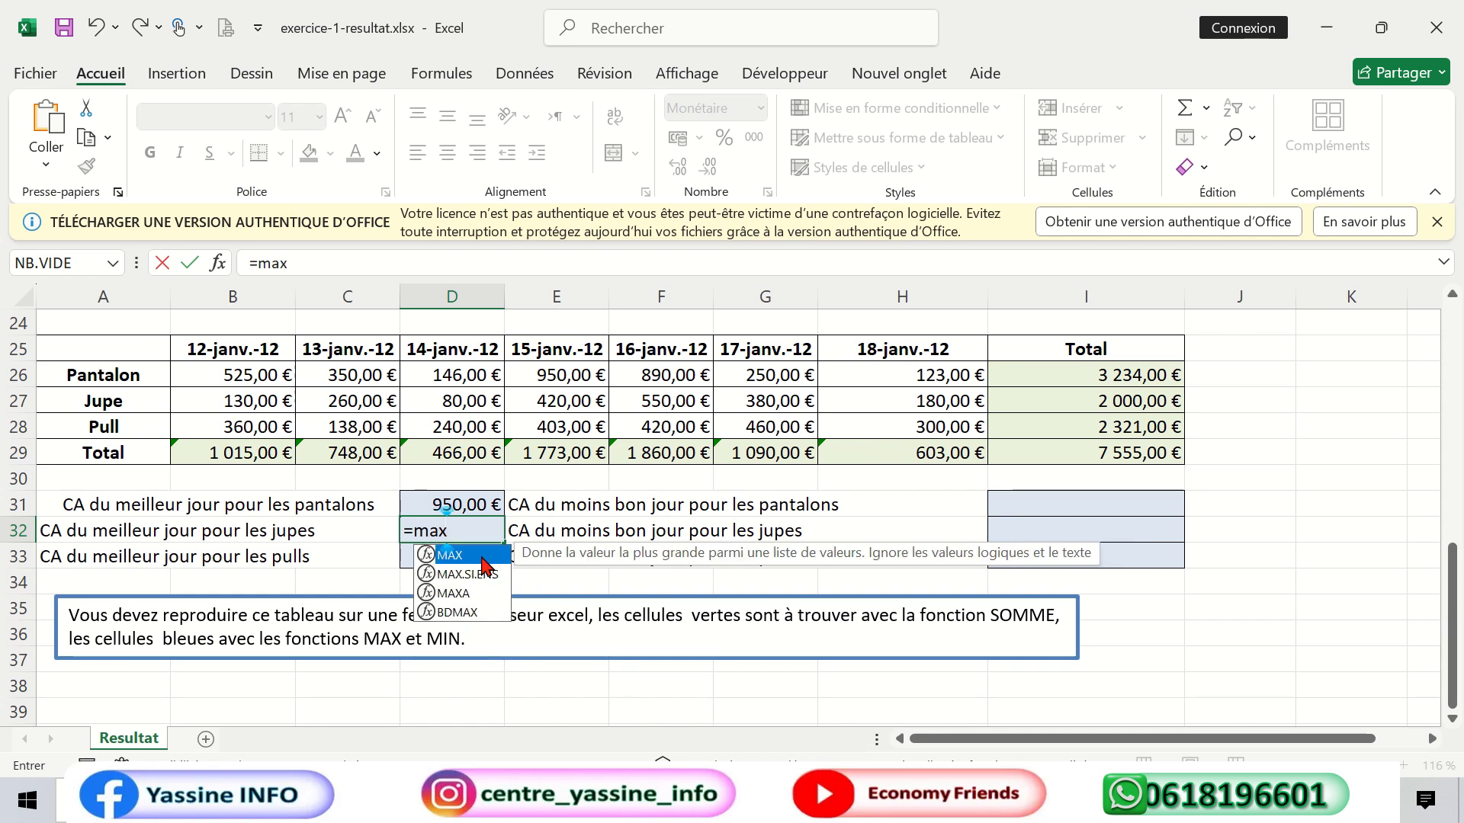
double_click(483, 564)
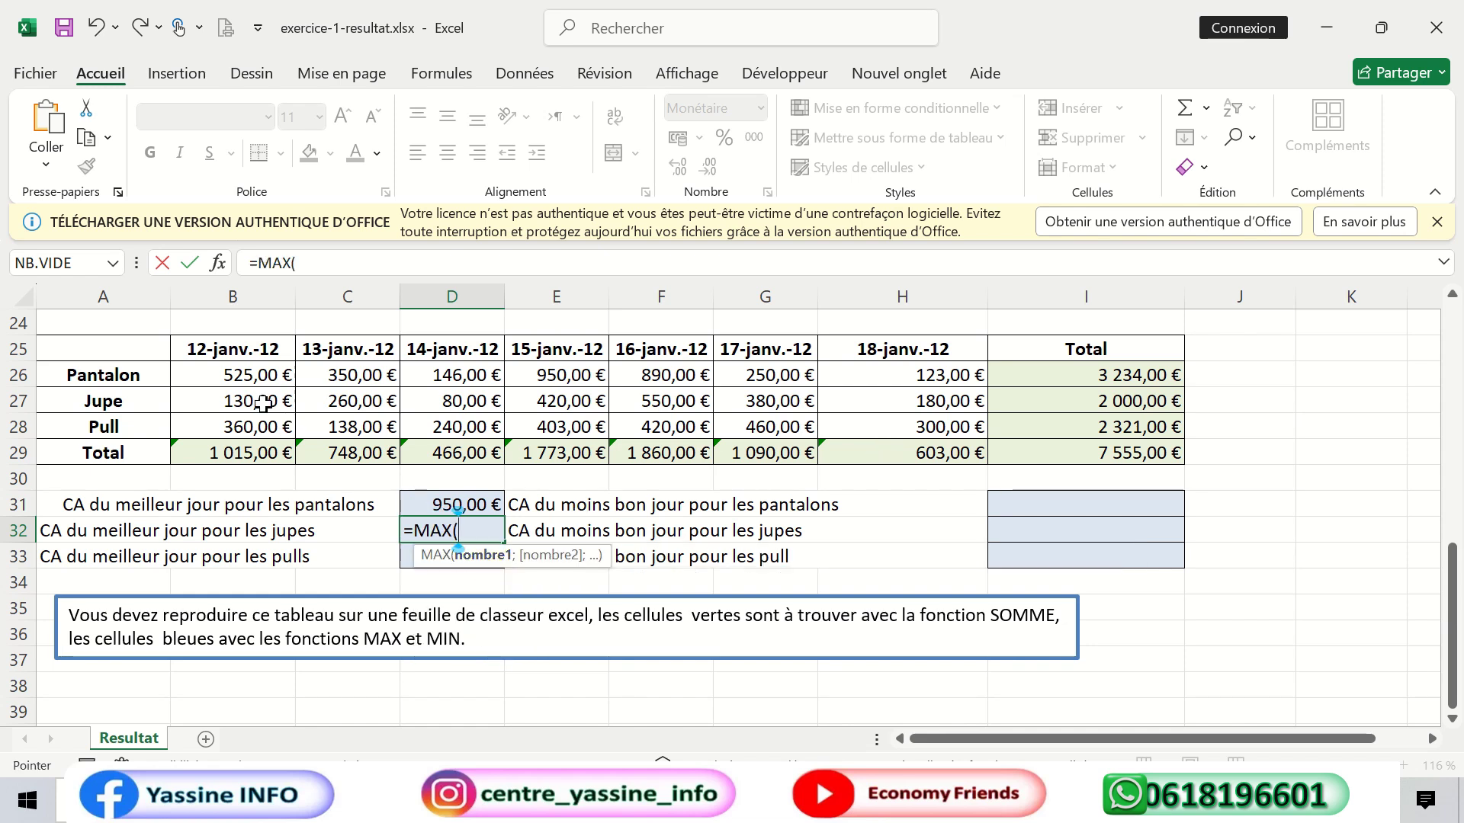
left_click_drag(263, 404, 886, 393)
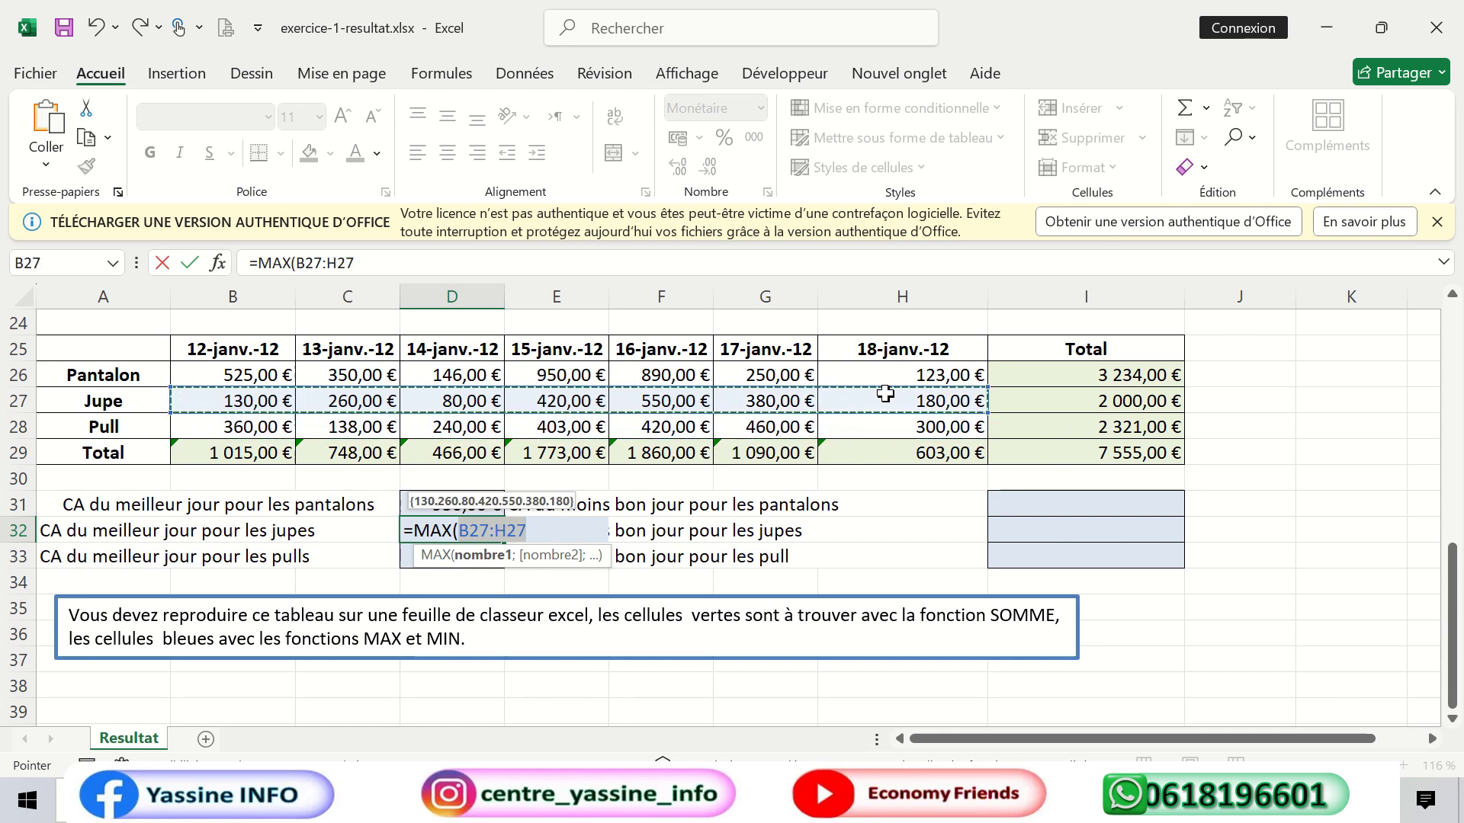
type(")")
key("Return")
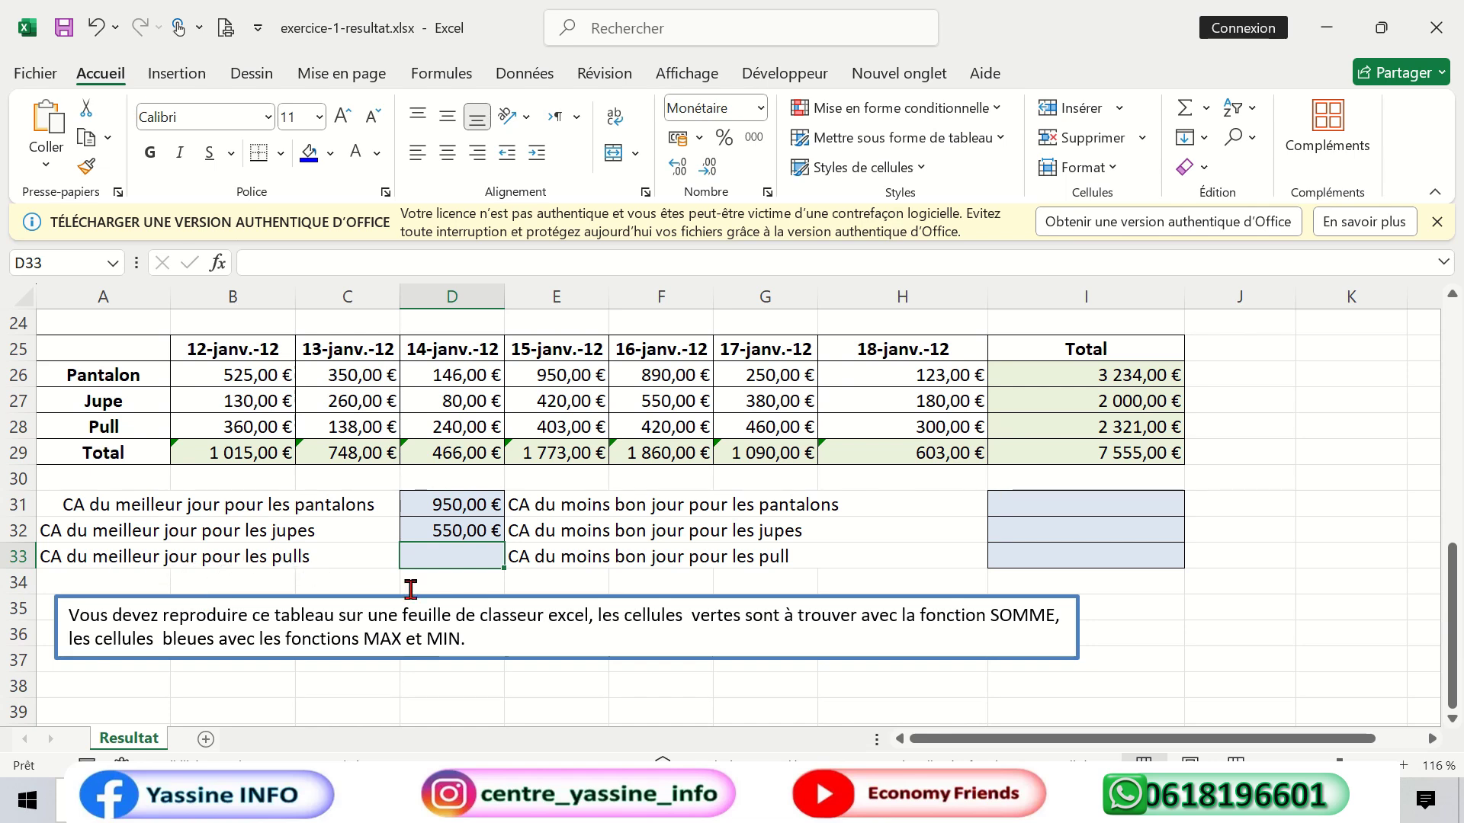
Enter the formula =MAX(B28:G28) in D33 for the best day's revenue for "pulls", accepting the proposed formula correction.
type("=")
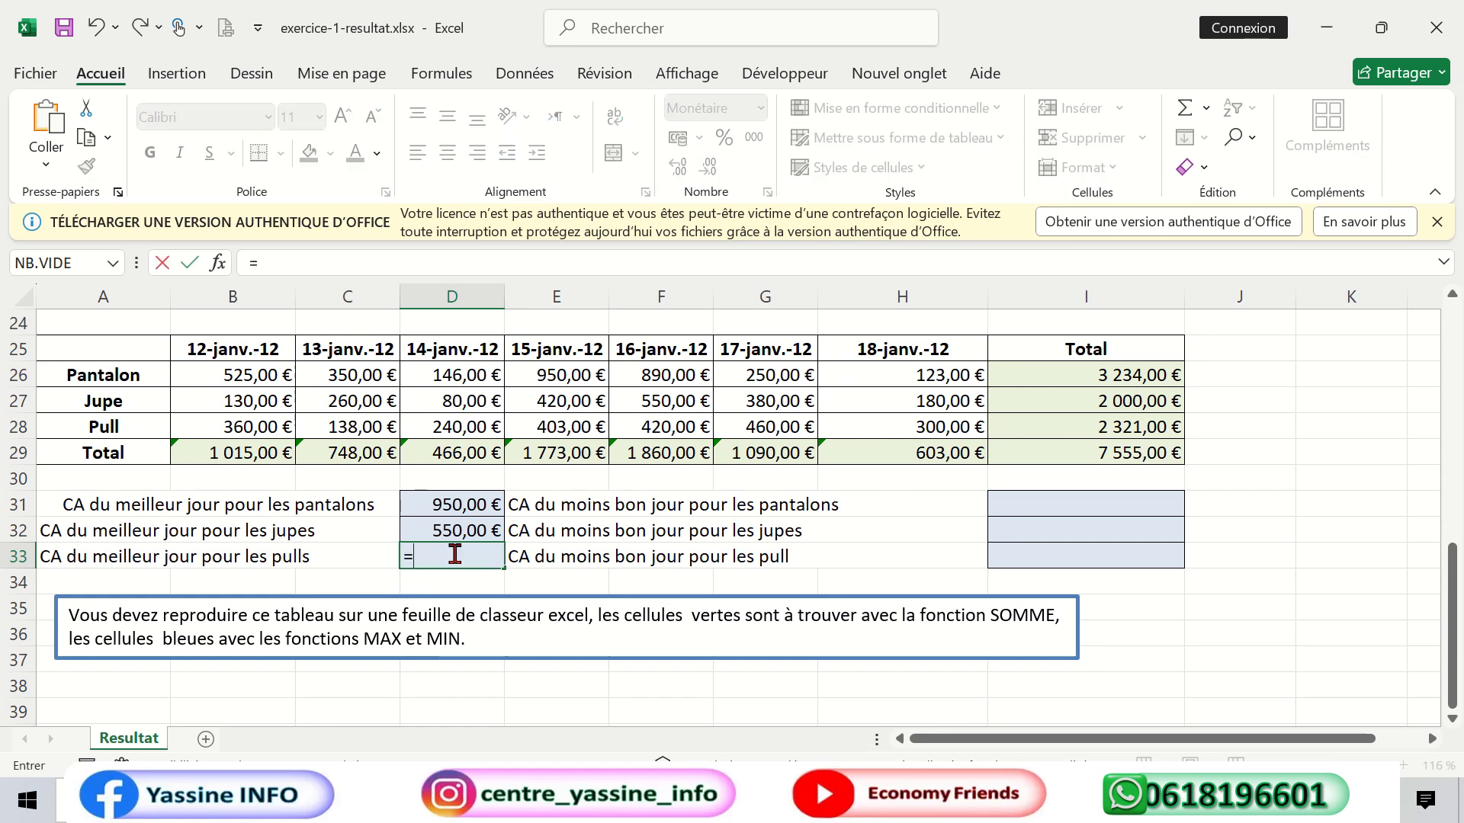
type("max")
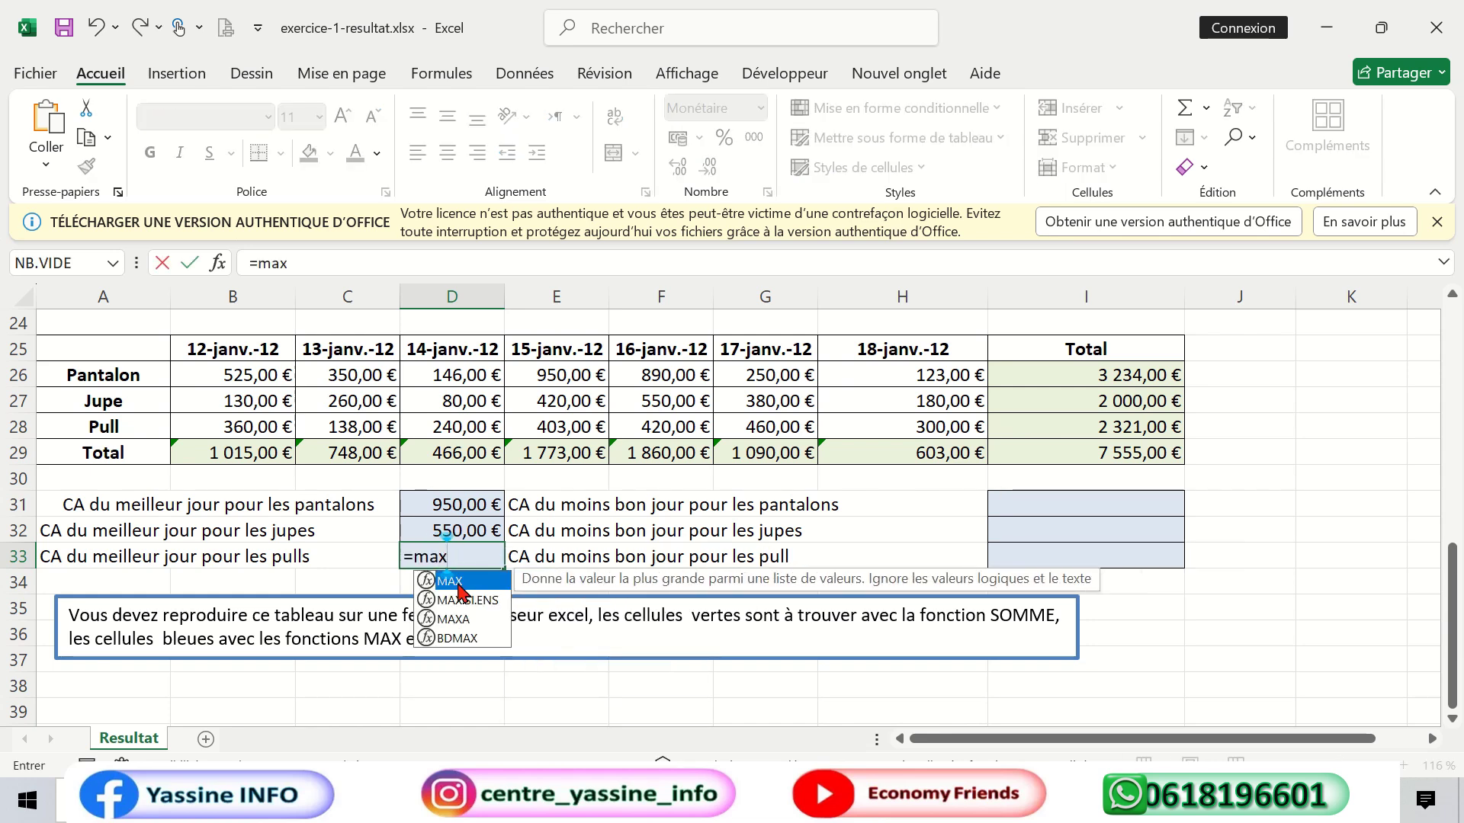
double_click(460, 582)
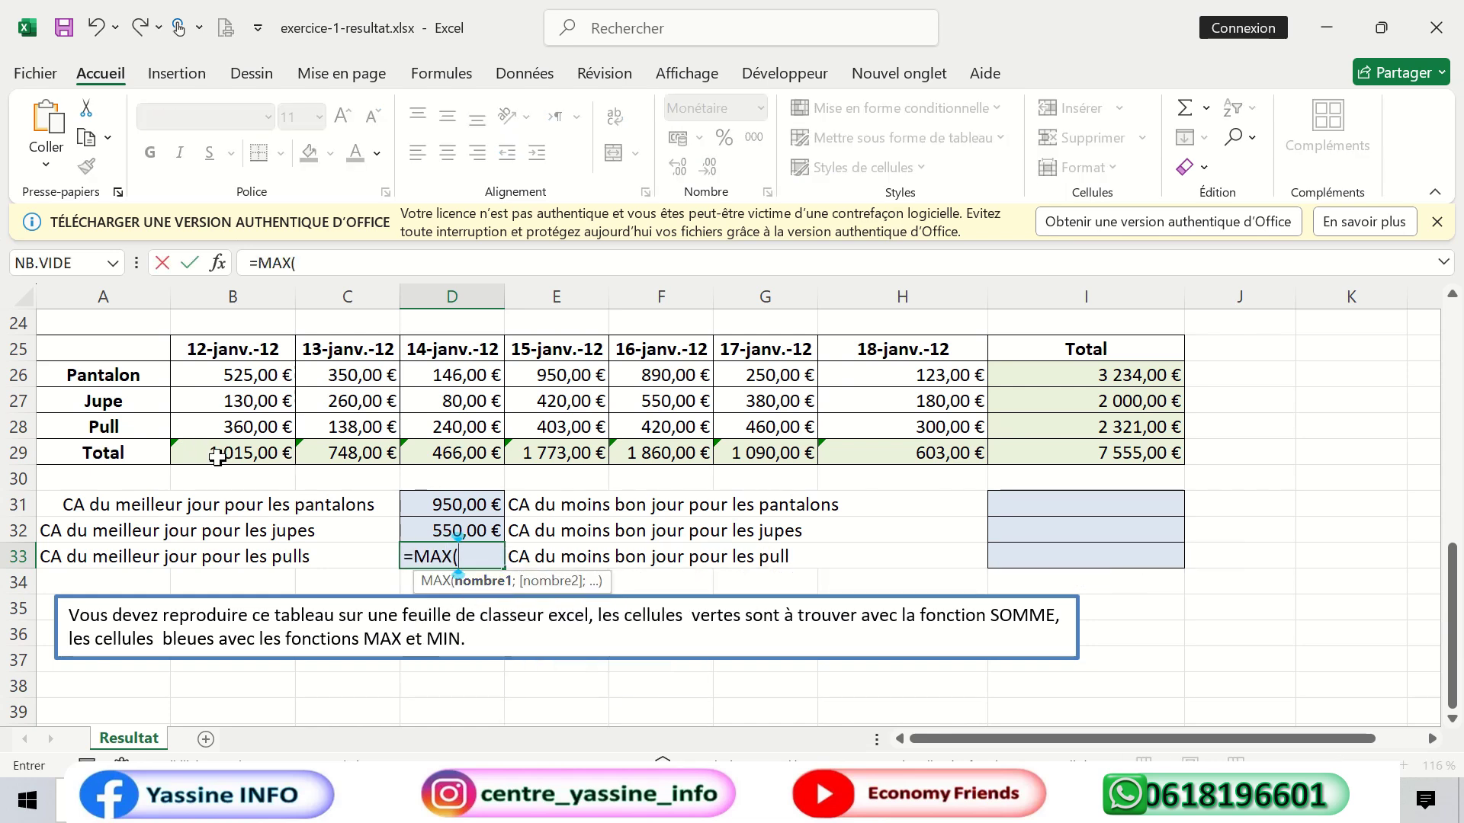
left_click_drag(240, 424, 785, 427)
type("=")
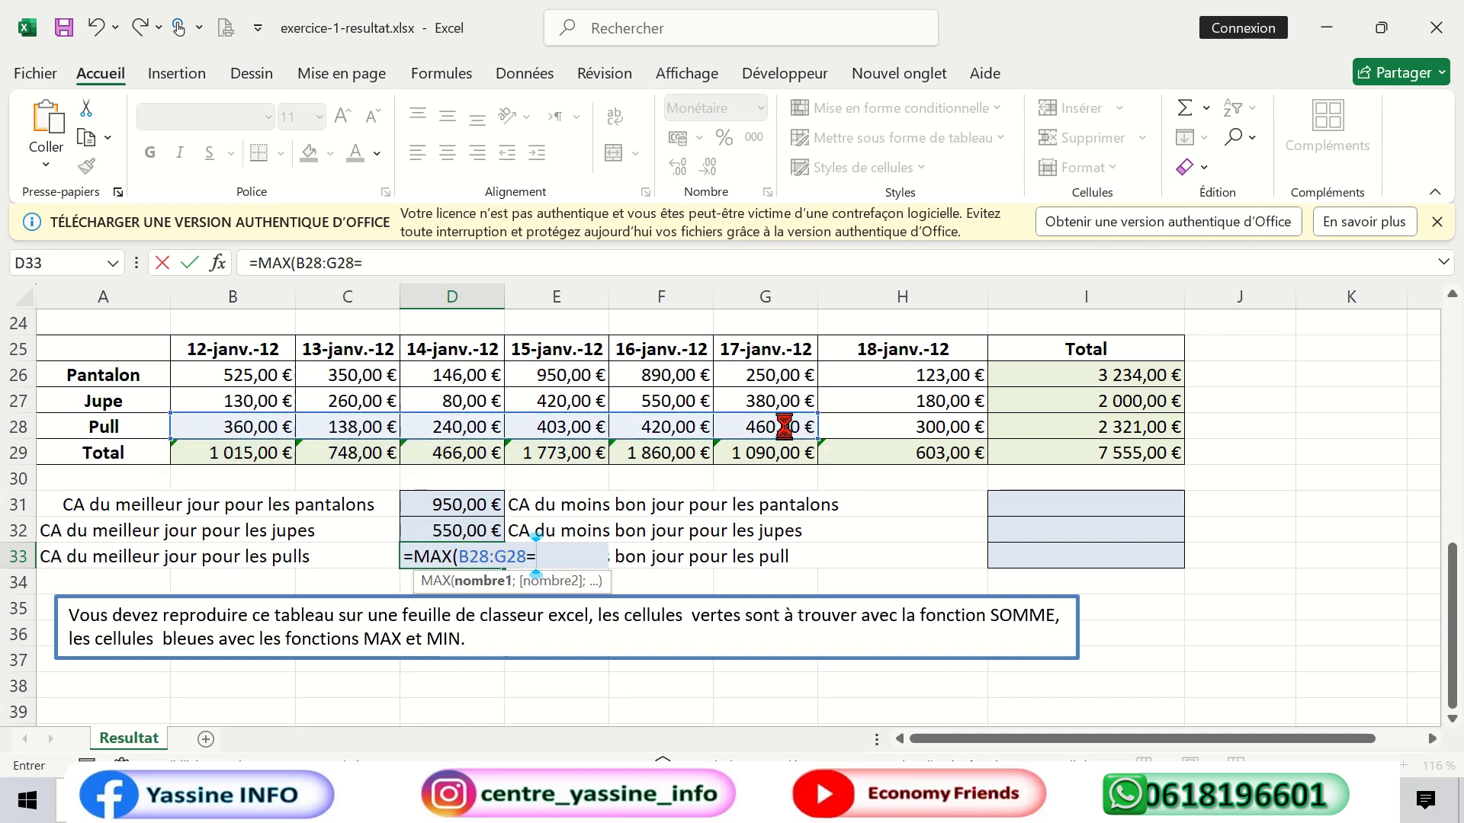
key("Return")
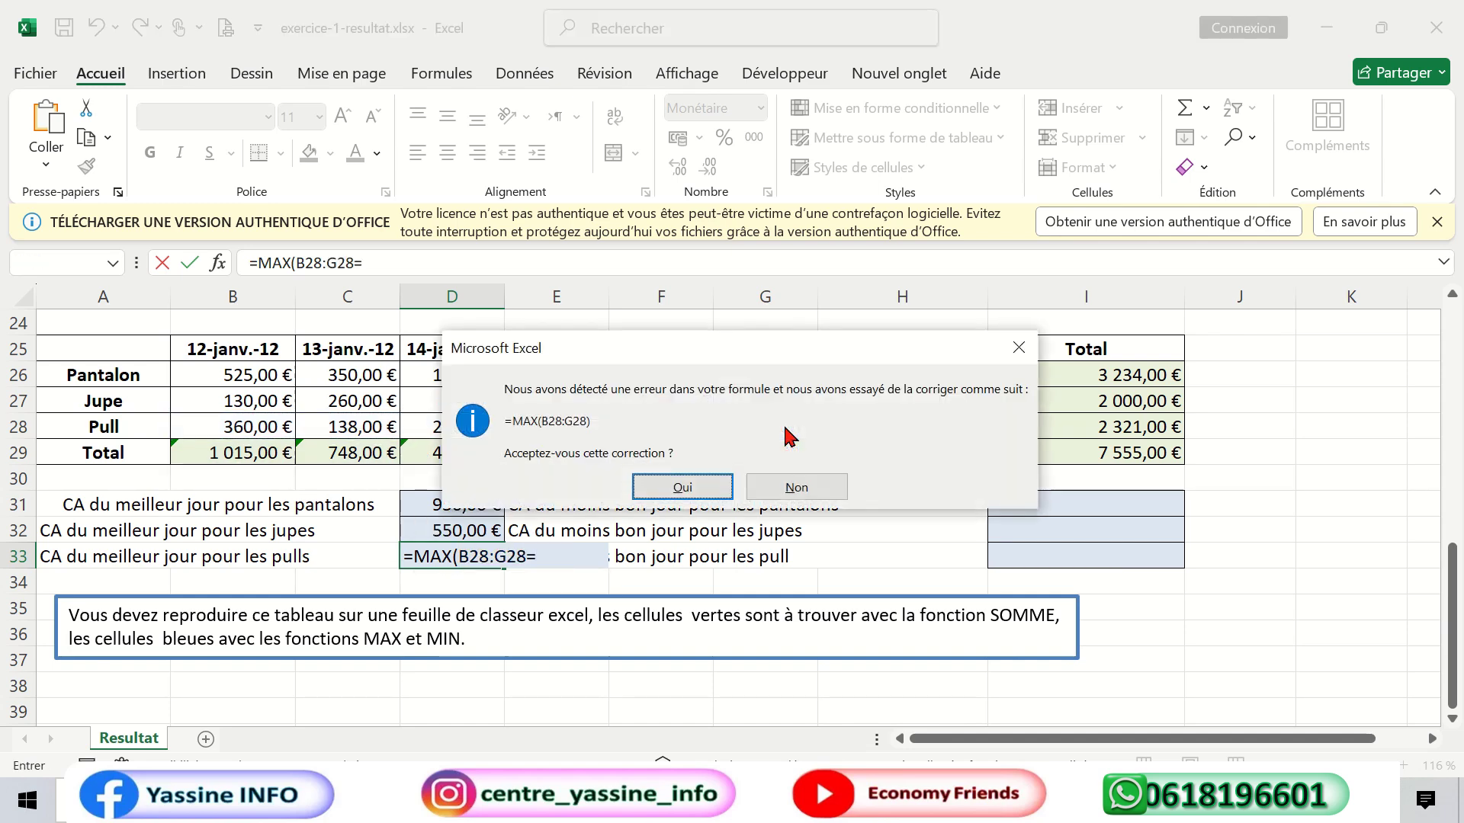
left_click(682, 487)
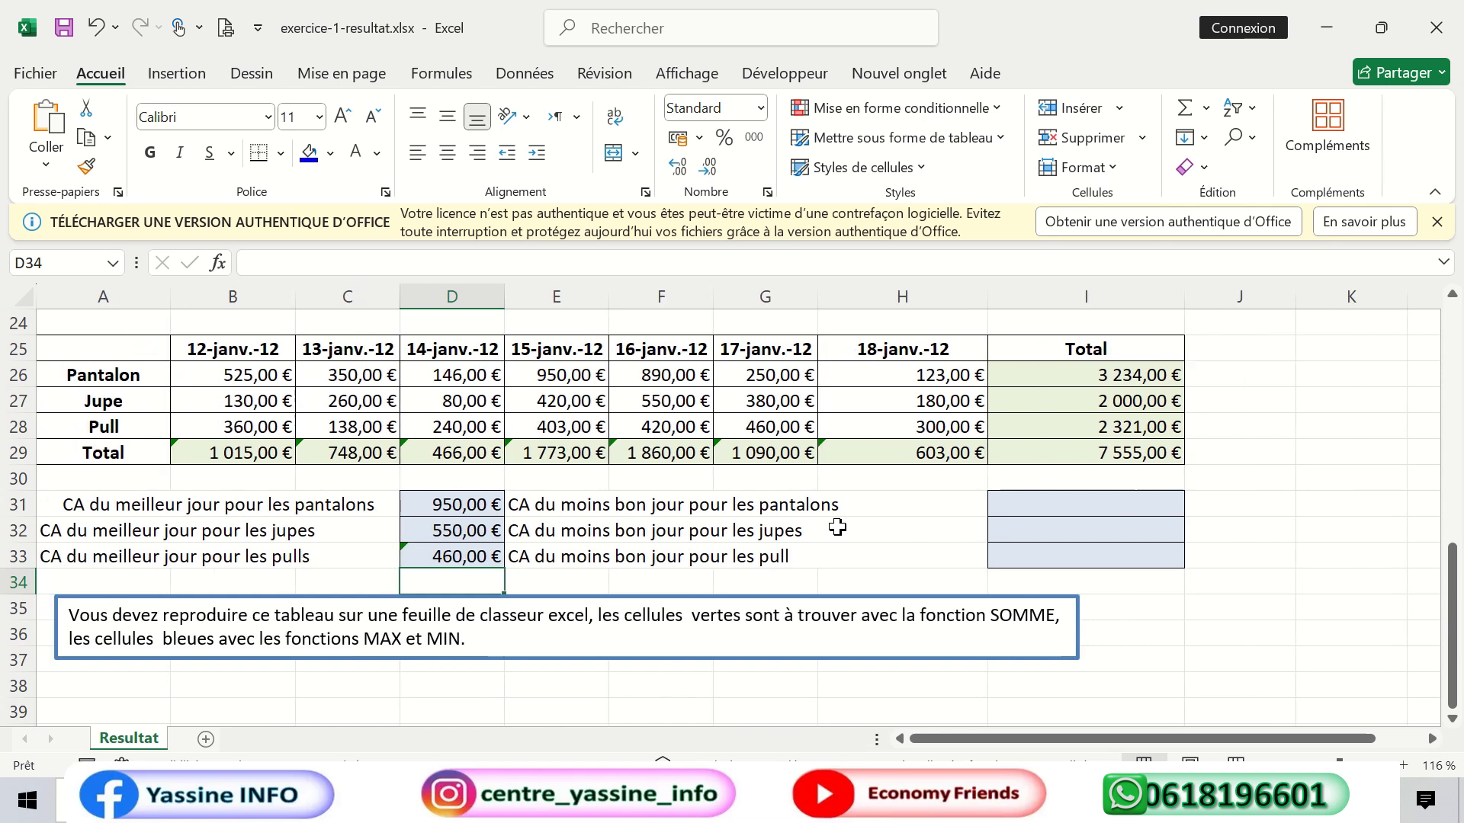
Enter the formula =MIN(B26:H26) in I31 for the worst day's revenue for "pantalons".
mouse_move(769, 13)
left_click(1019, 505)
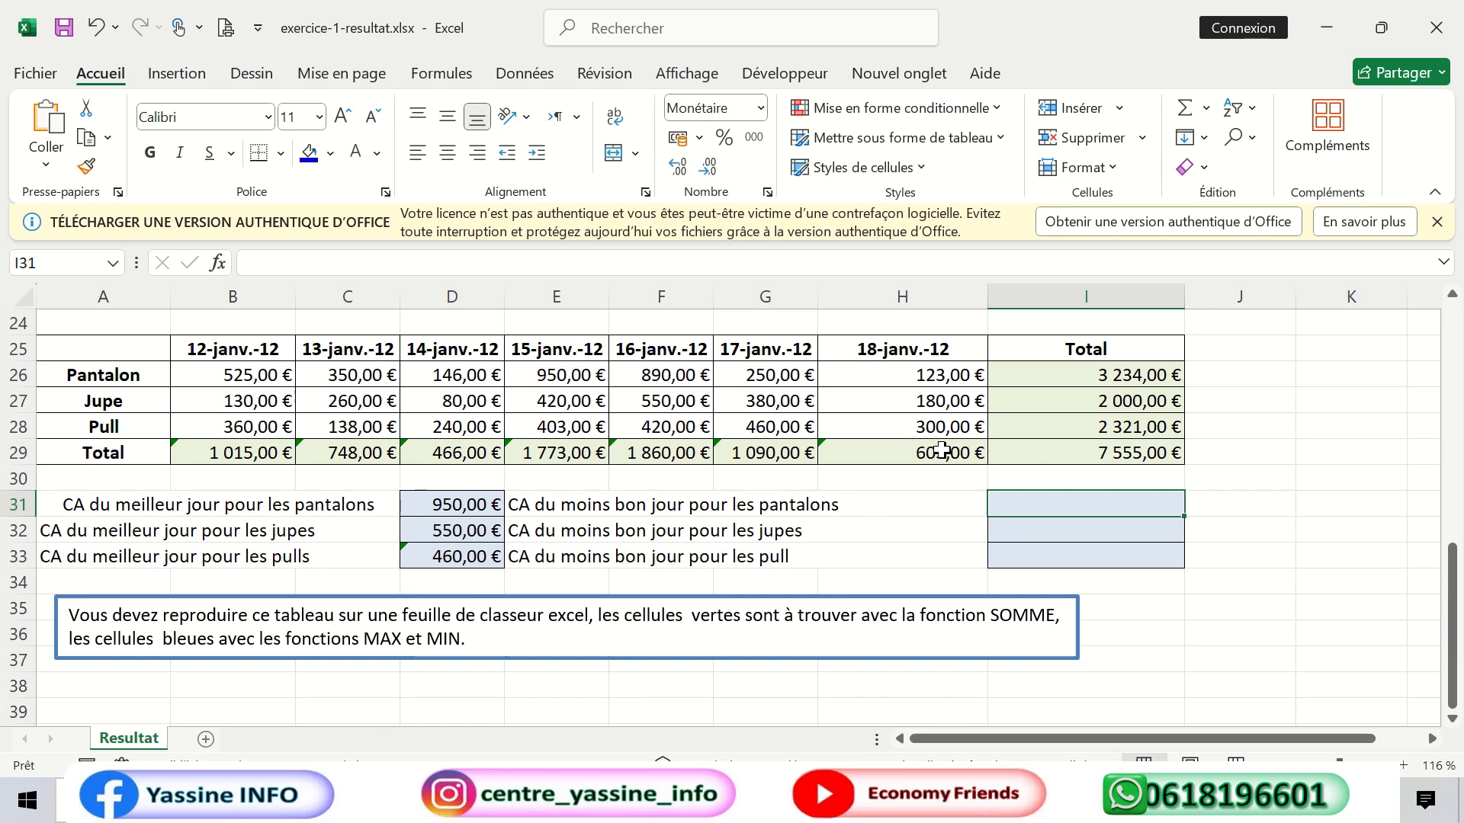
type("=min")
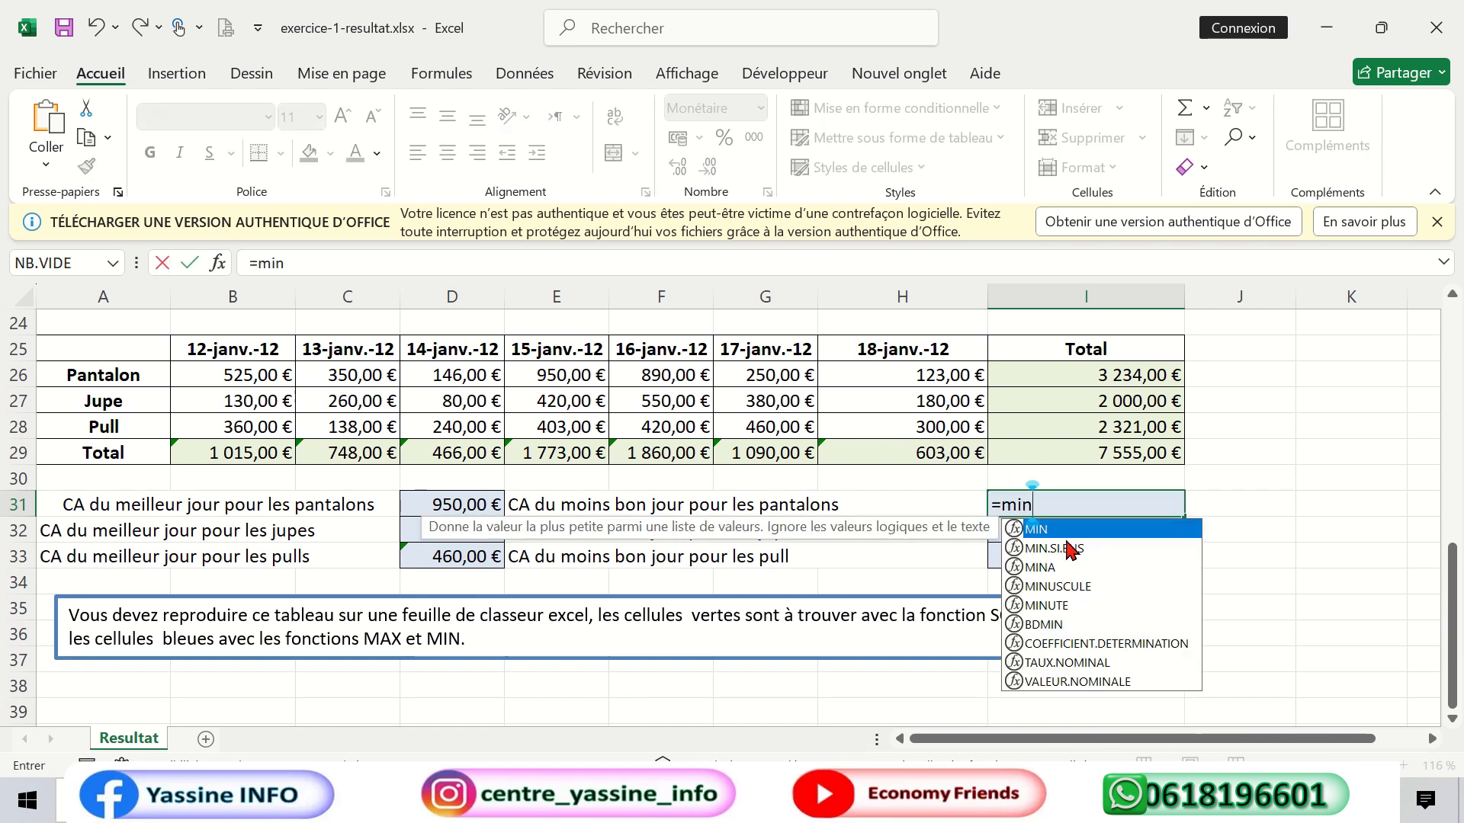
key("Tab")
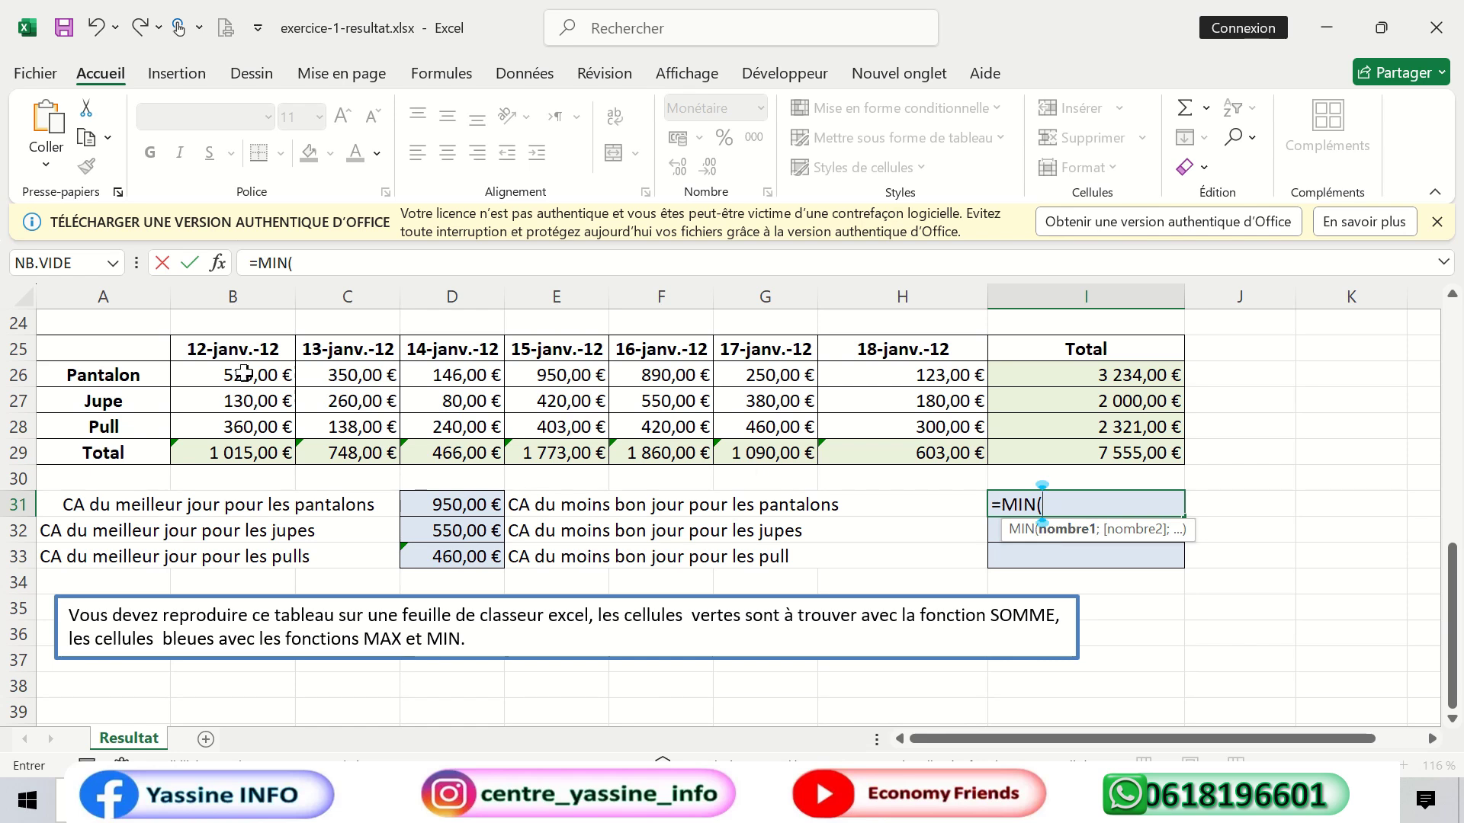
left_click_drag(242, 374, 915, 373)
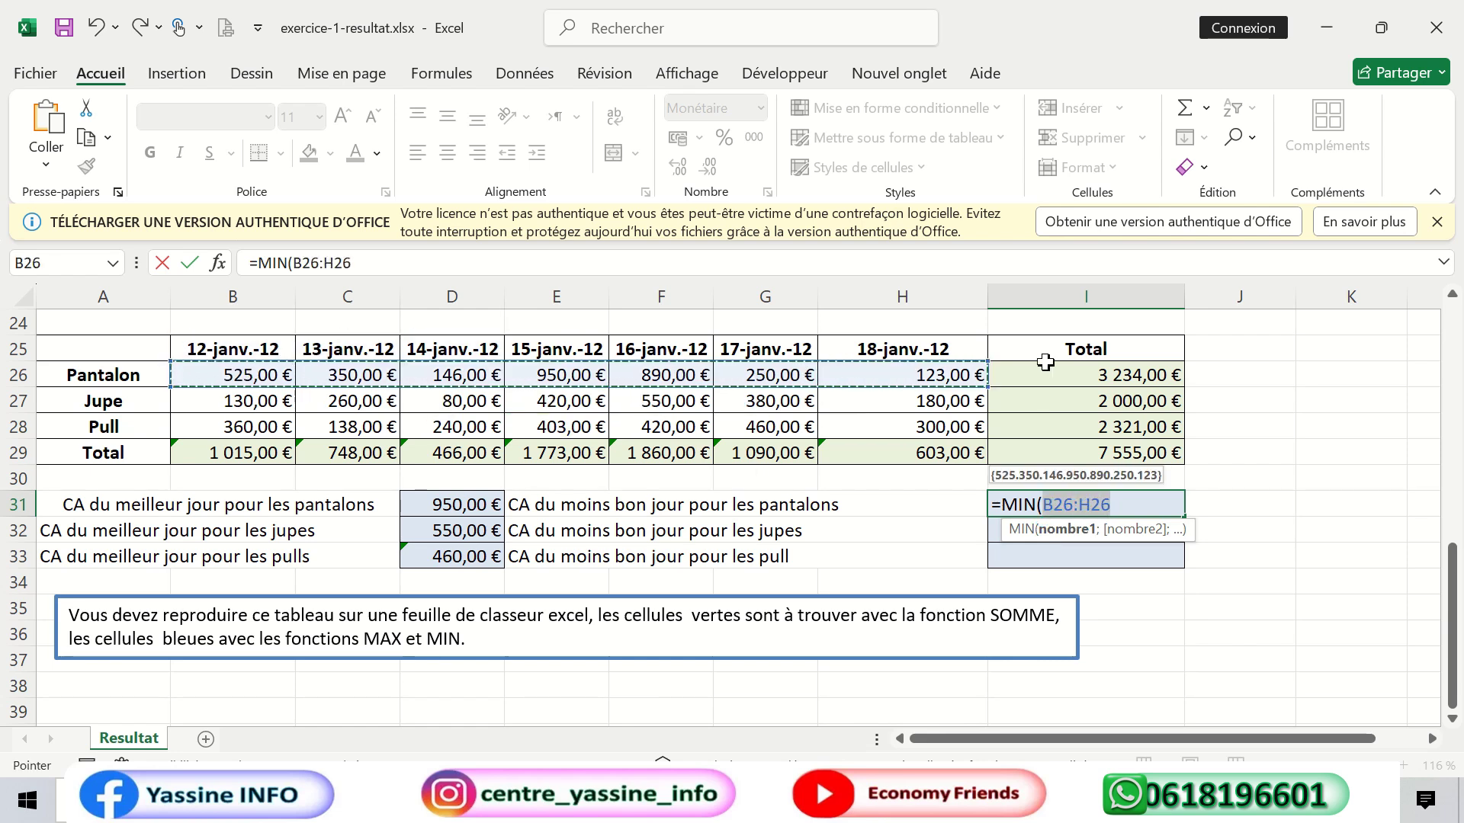
type(")")
key("Return")
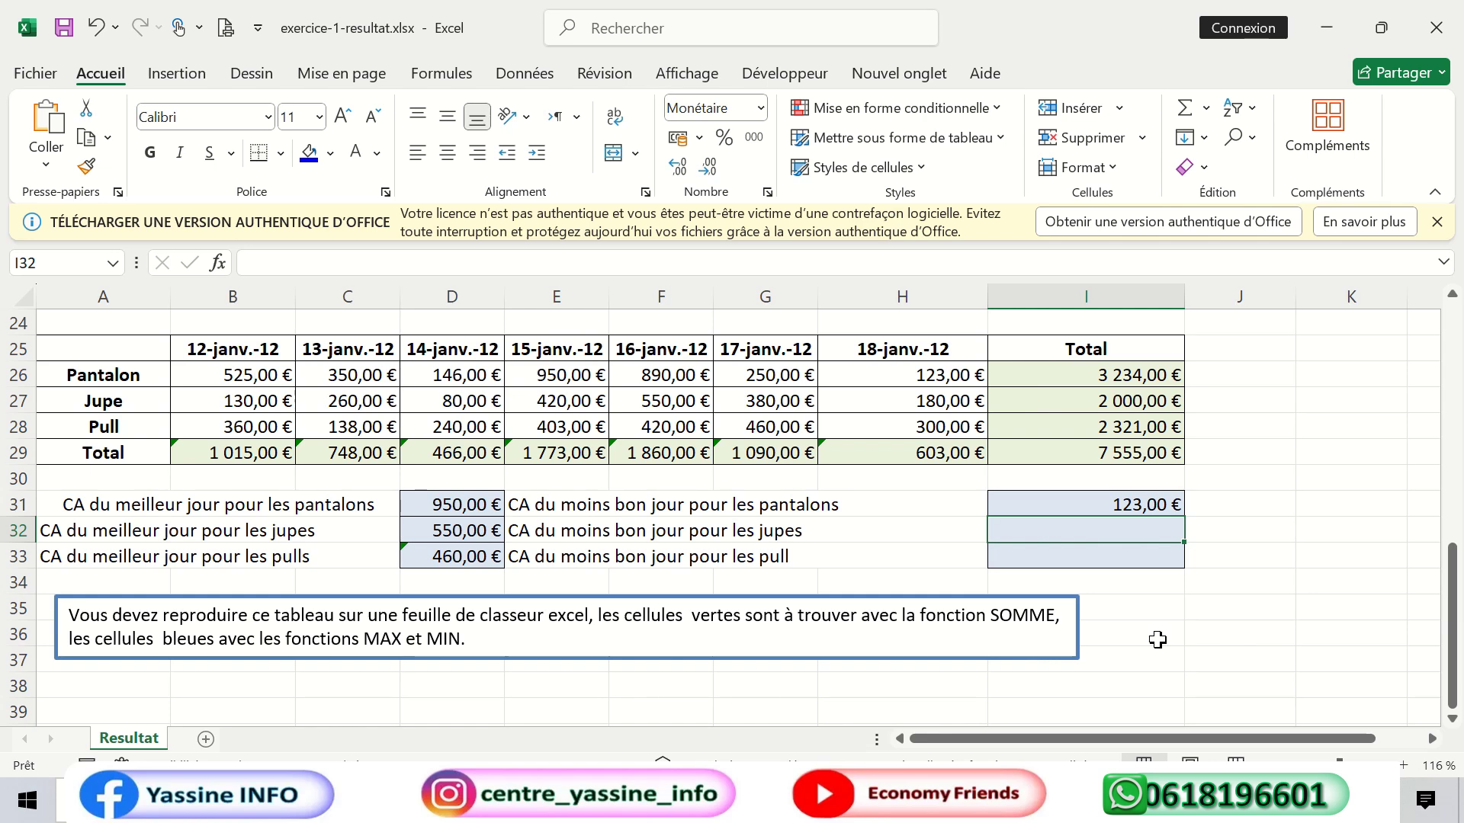
left_click(1047, 560)
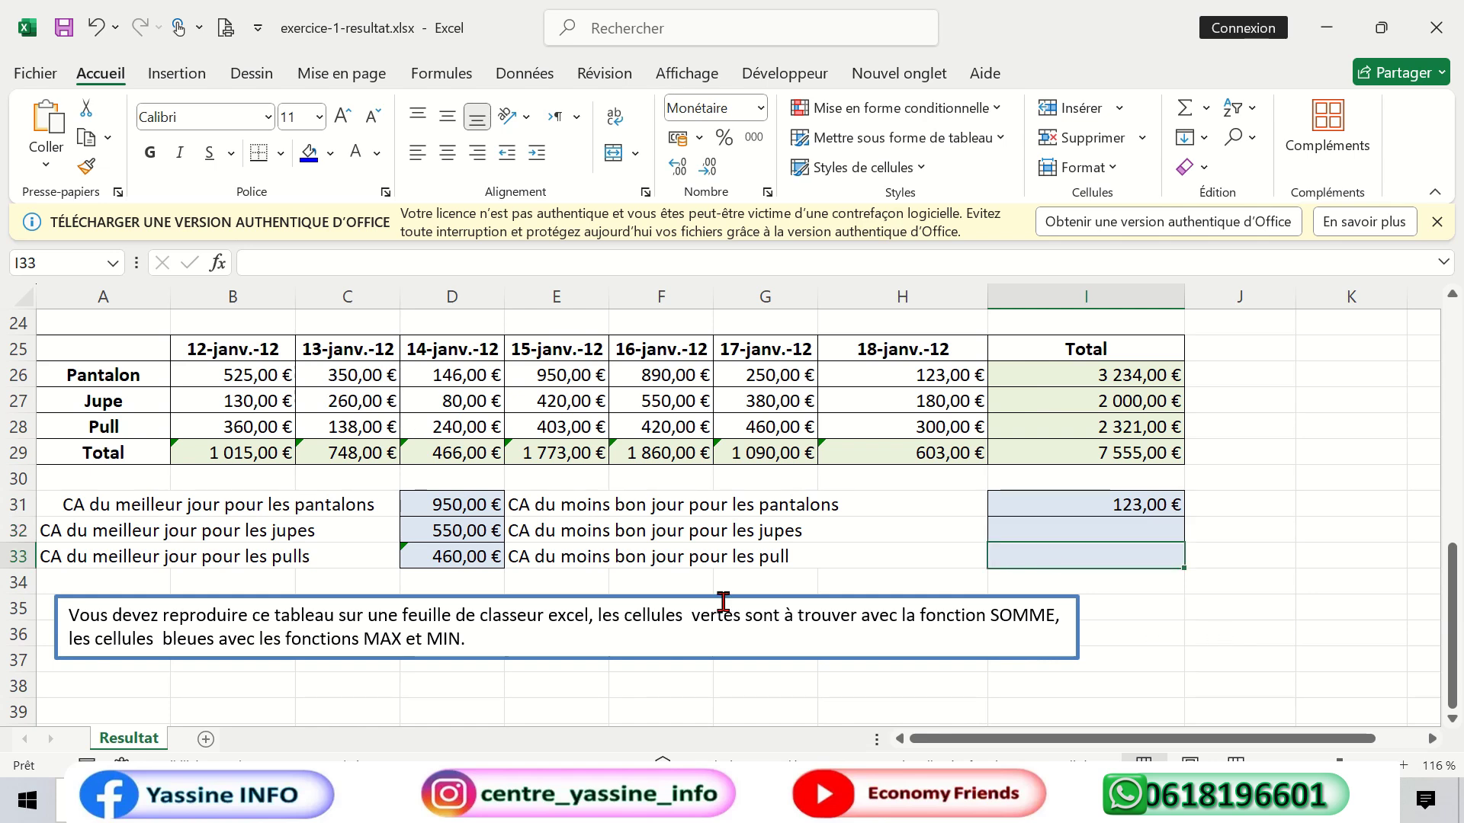
scroll(724, 601, "up", 3)
scroll(723, 602, "up", 3)
scroll(723, 601, "down", 2, "ctrl")
scroll(723, 601, "up", 4, "ctrl")
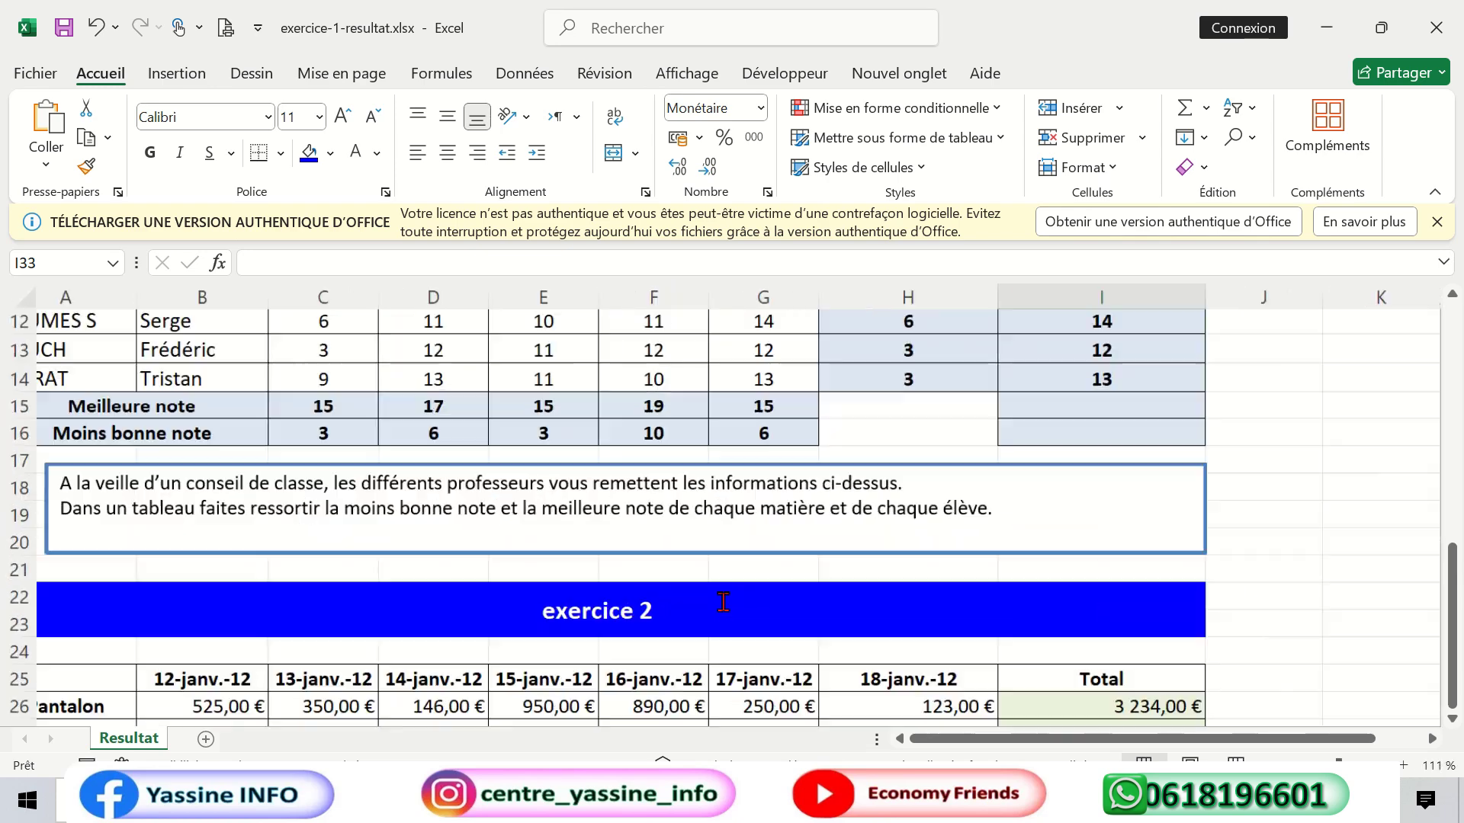
scroll(723, 601, "down", 4)
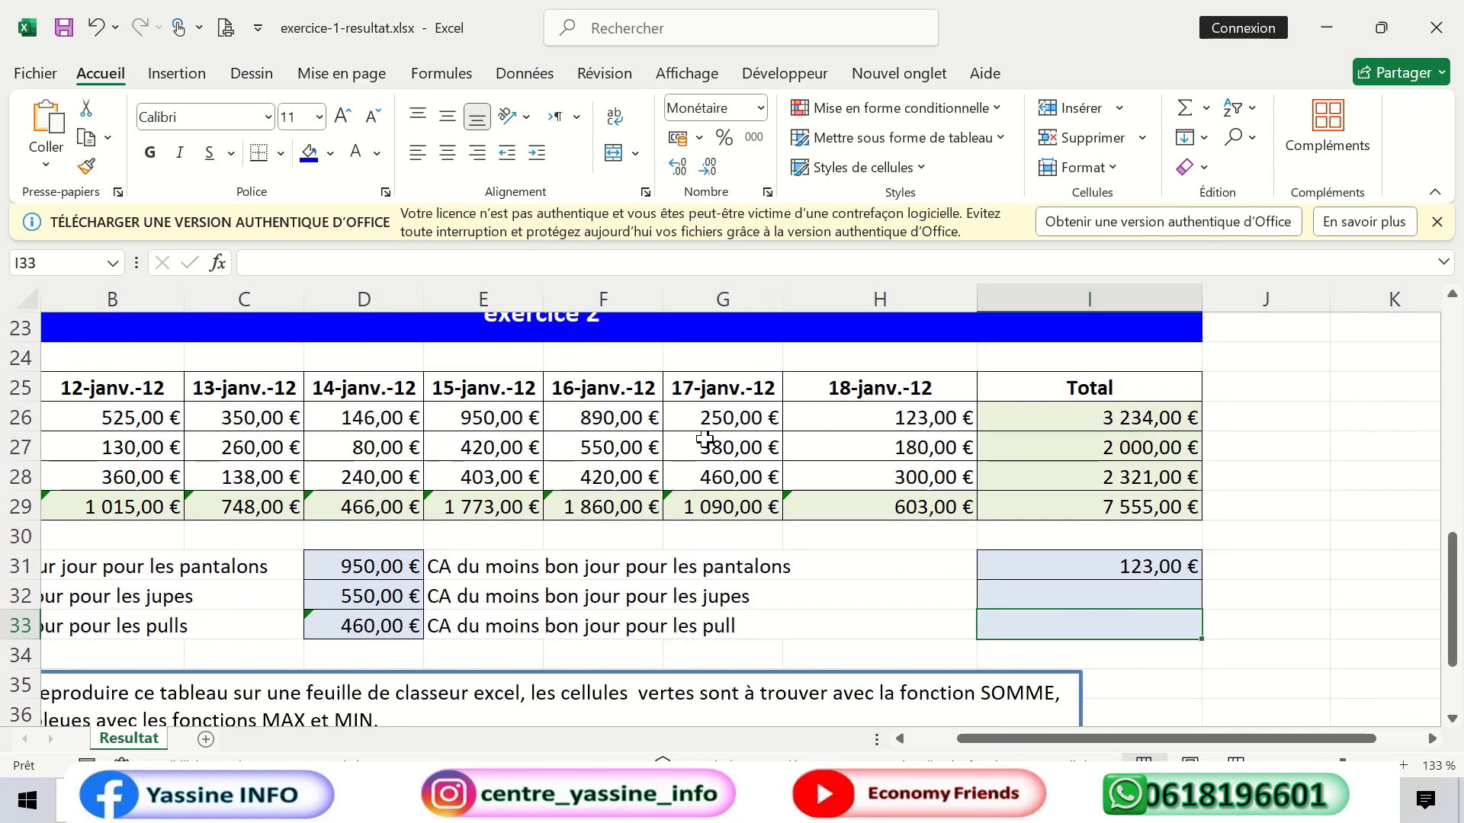
scroll(693, 425, "up", 2)
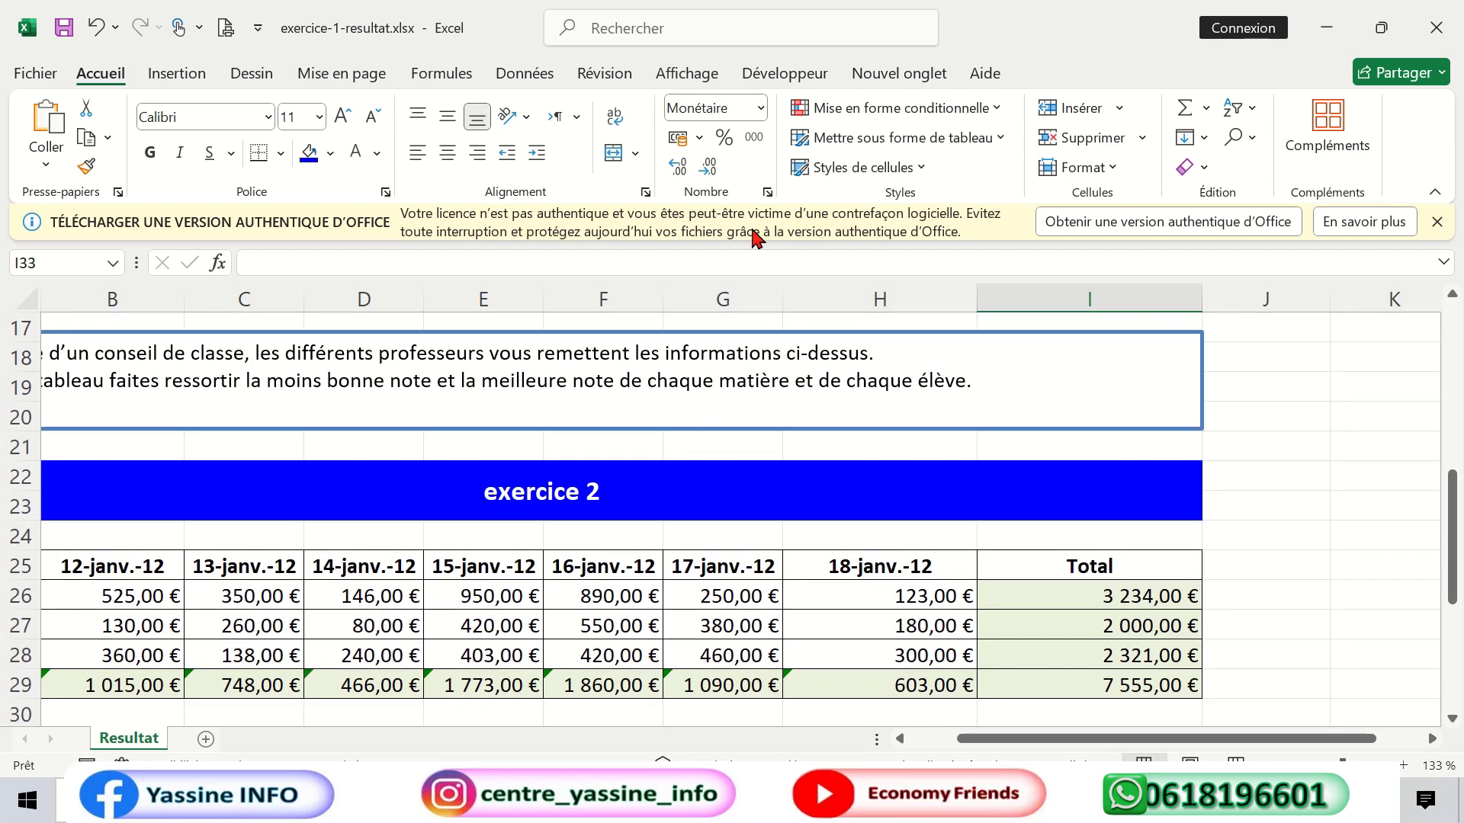